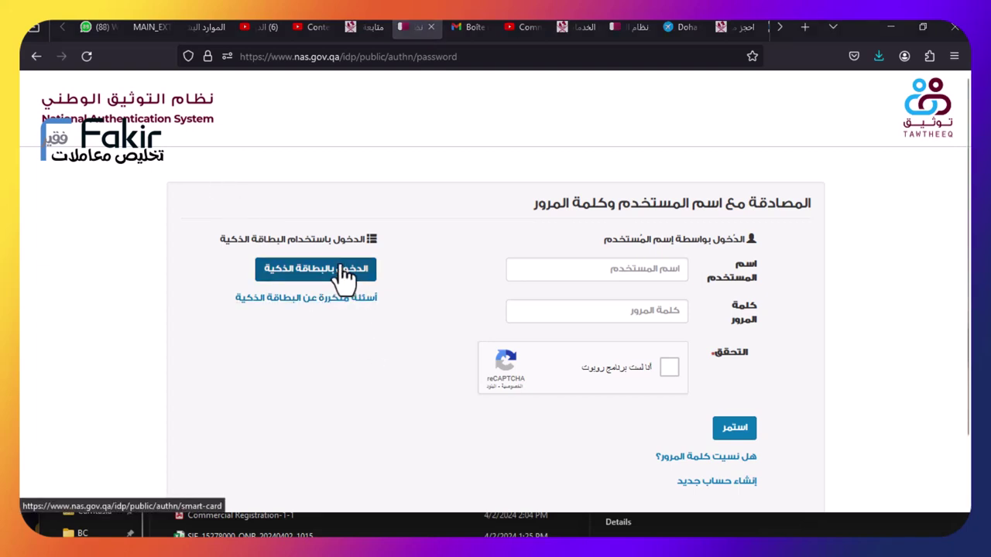
Sign in to Tawtheeq using the smart card login option
{"action": "left_click", "coordinate": [343, 269]}
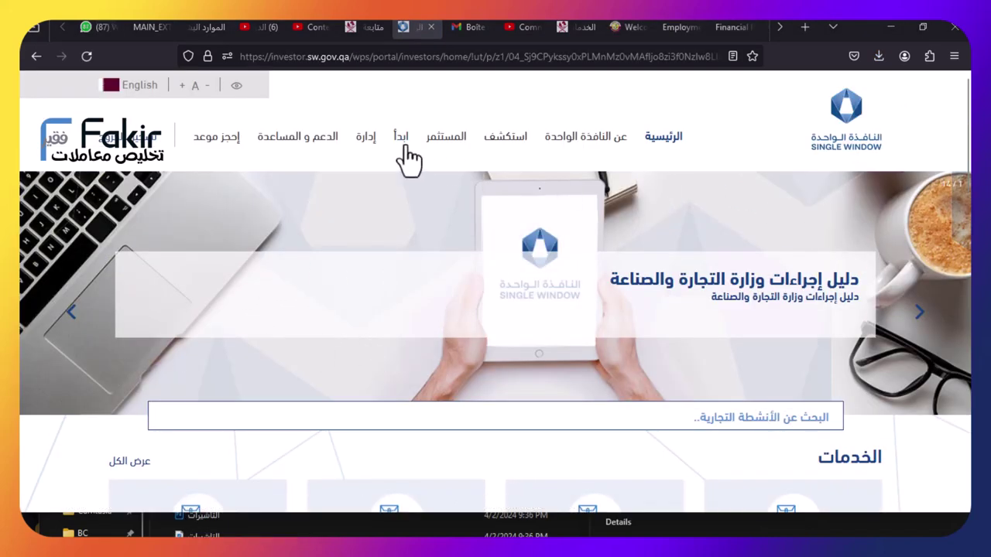
Open Services from the management dashboard and review Comprehensive Establishment, with fees from 2720 QAR
{"action": "left_click", "coordinate": [363, 143]}
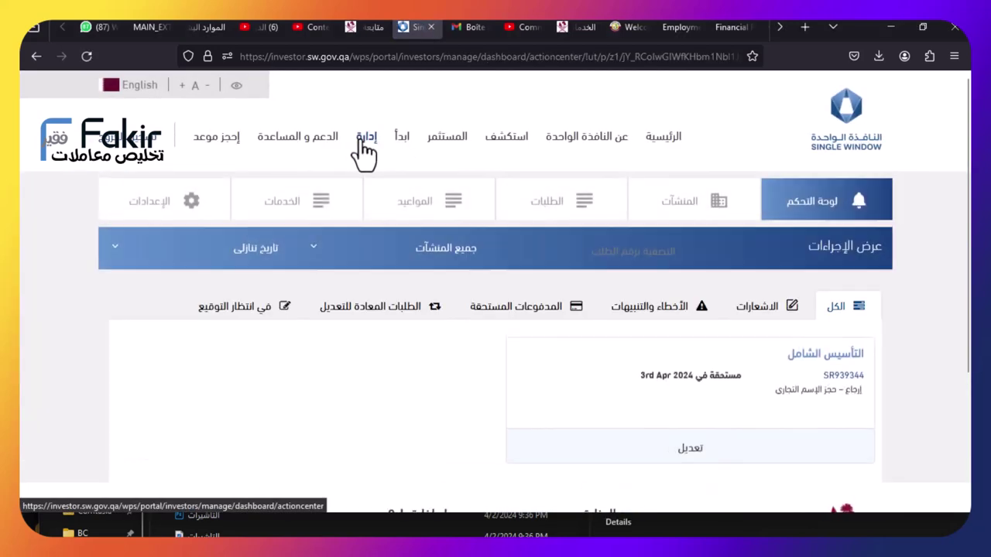
{"action": "left_click", "coordinate": [295, 215]}
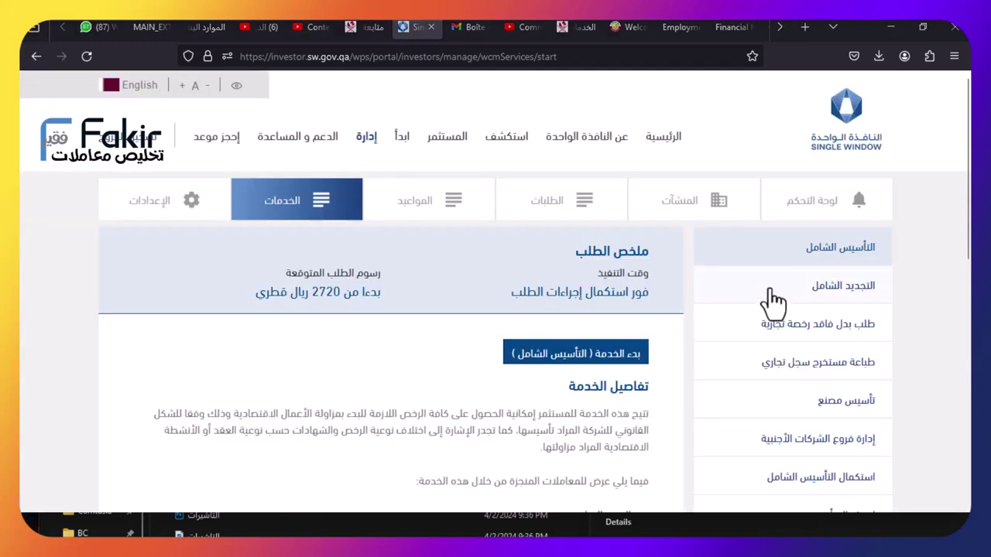
{"action": "scroll", "coordinate": [832, 286], "scroll_direction": "down", "scroll_amount": 10}
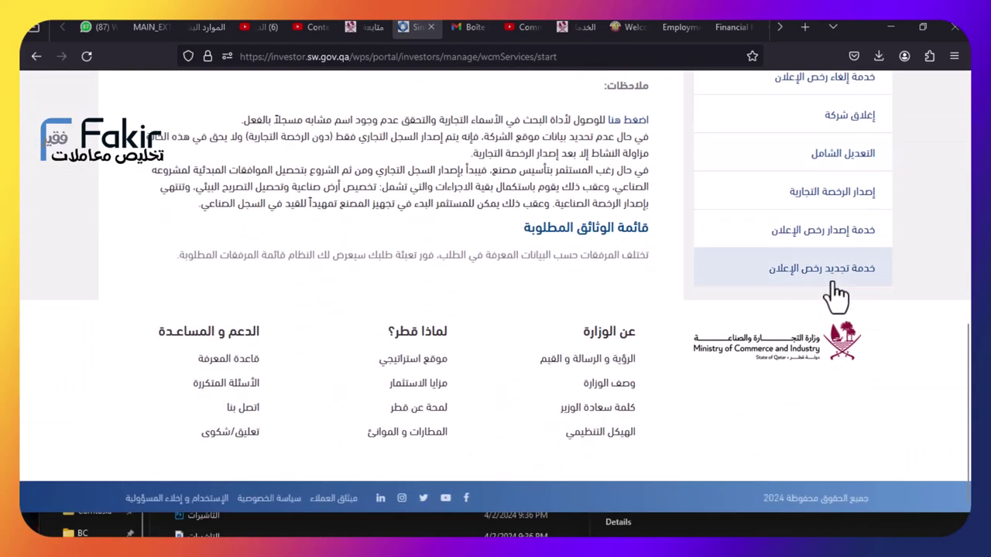
{"action": "scroll", "coordinate": [834, 288], "scroll_direction": "up", "scroll_amount": 10}
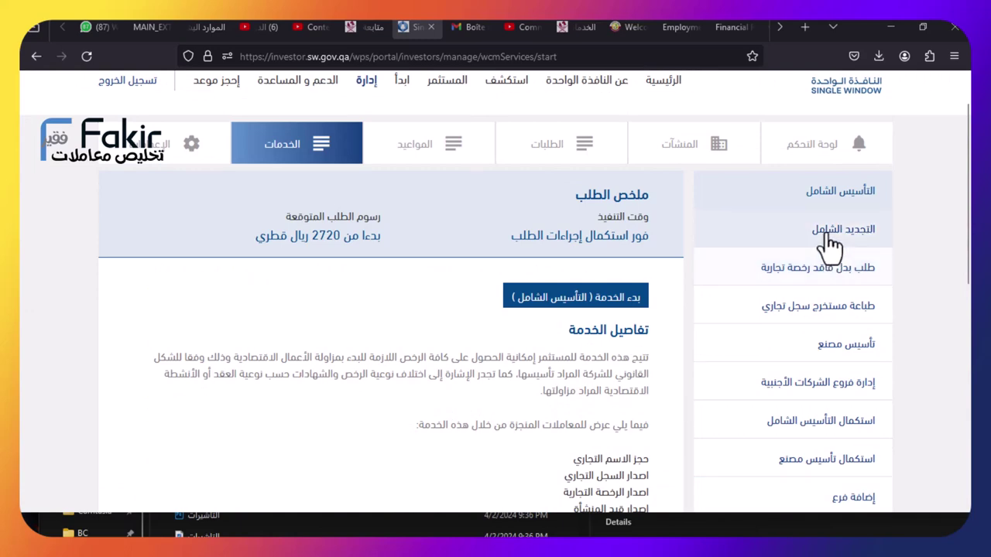
Start the Comprehensive Establishment (التأسيس الشامل) service
{"action": "left_click", "coordinate": [586, 300]}
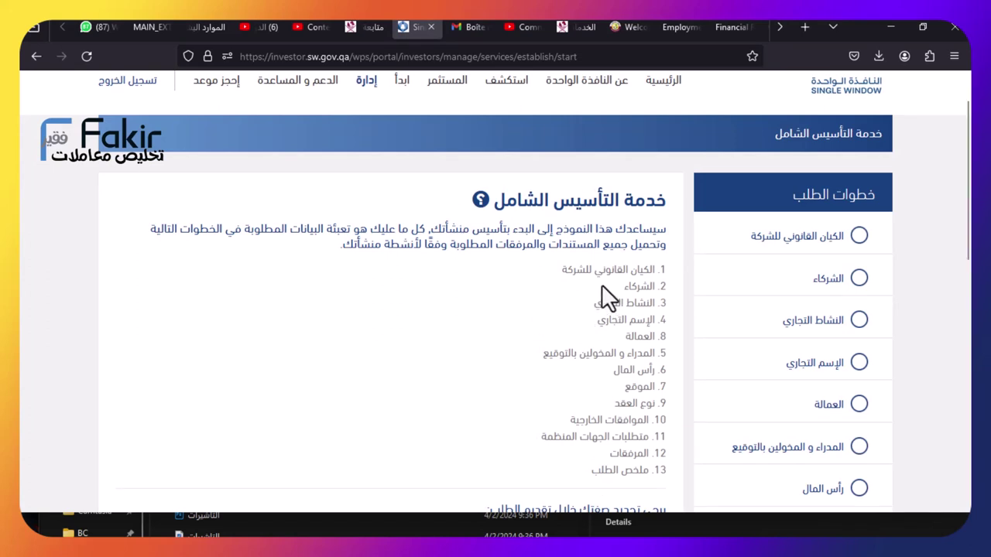
{"action": "scroll", "coordinate": [588, 303], "scroll_direction": "down", "scroll_amount": 4}
{"action": "scroll", "coordinate": [577, 299], "scroll_direction": "down", "scroll_amount": 2}
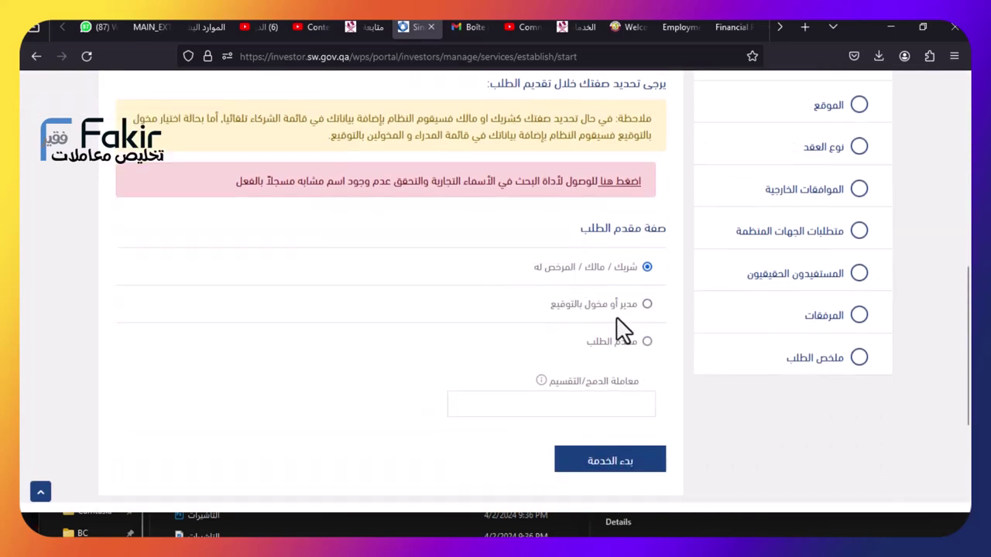
Begin the application with the applicant role set to manager or authorised signatory
{"action": "left_click", "coordinate": [614, 309]}
{"action": "left_click", "coordinate": [615, 267]}
{"action": "left_click", "coordinate": [647, 341]}
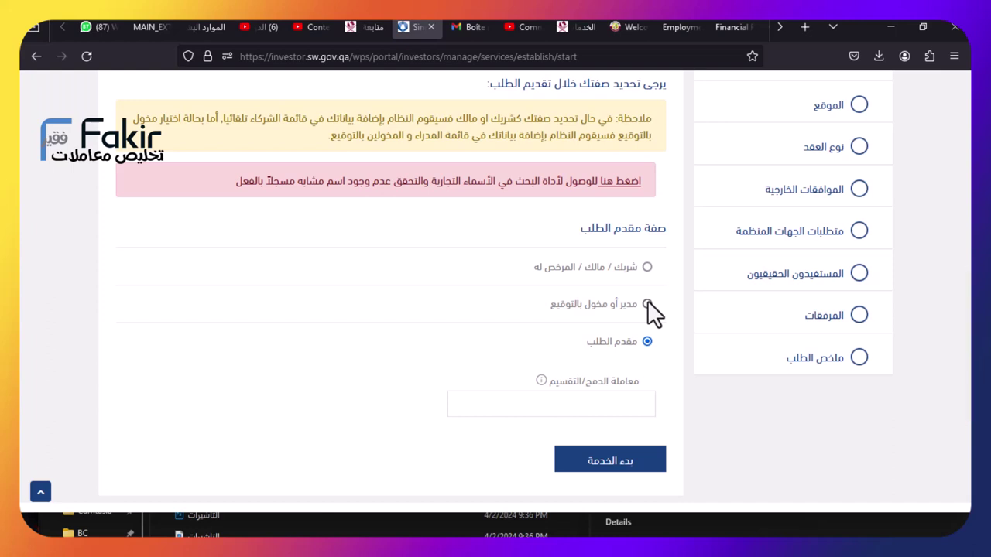
{"action": "left_click", "coordinate": [647, 303]}
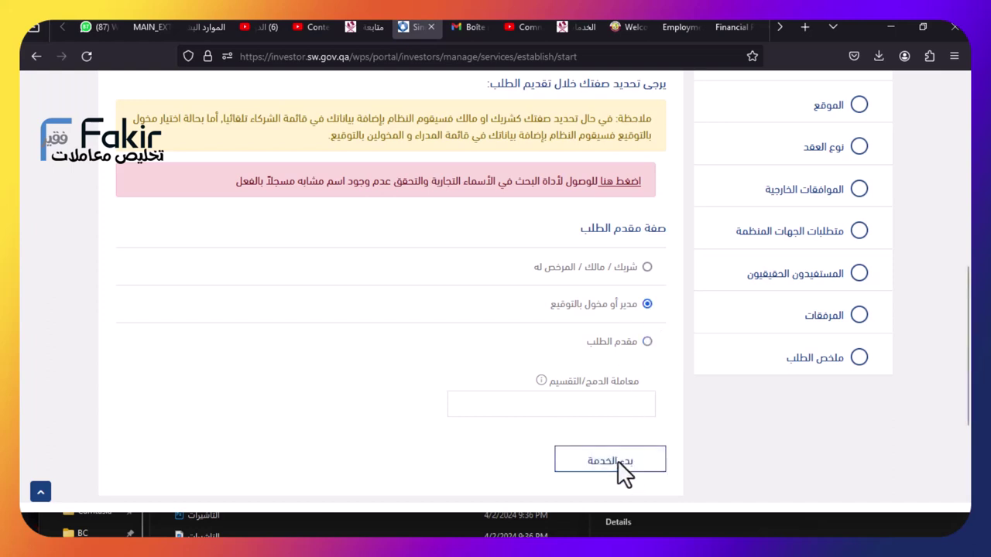
{"action": "left_click", "coordinate": [617, 460]}
{"action": "left_click", "coordinate": [459, 369]}
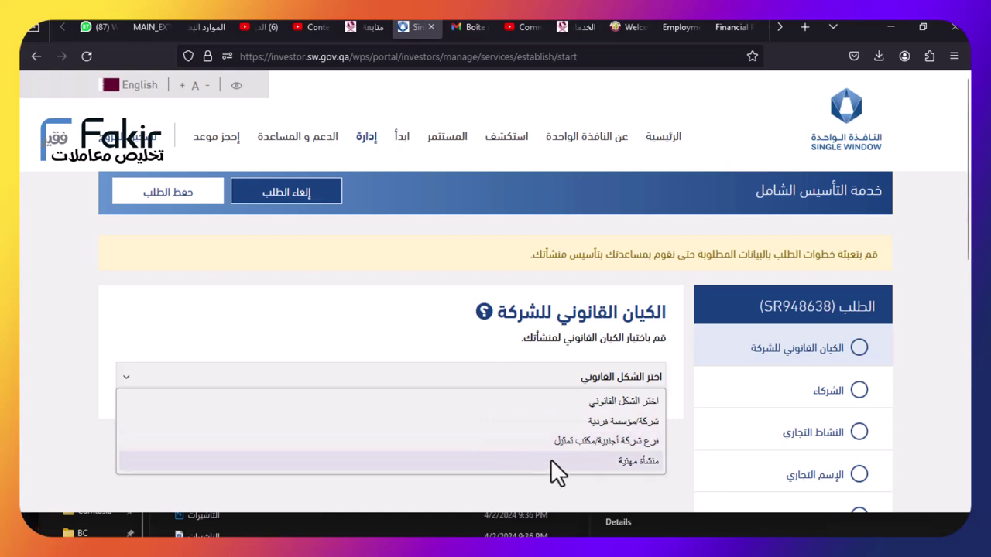
Choose company/sole establishment, pick the single-owner limited liability company type, and continue
{"action": "left_click", "coordinate": [584, 420]}
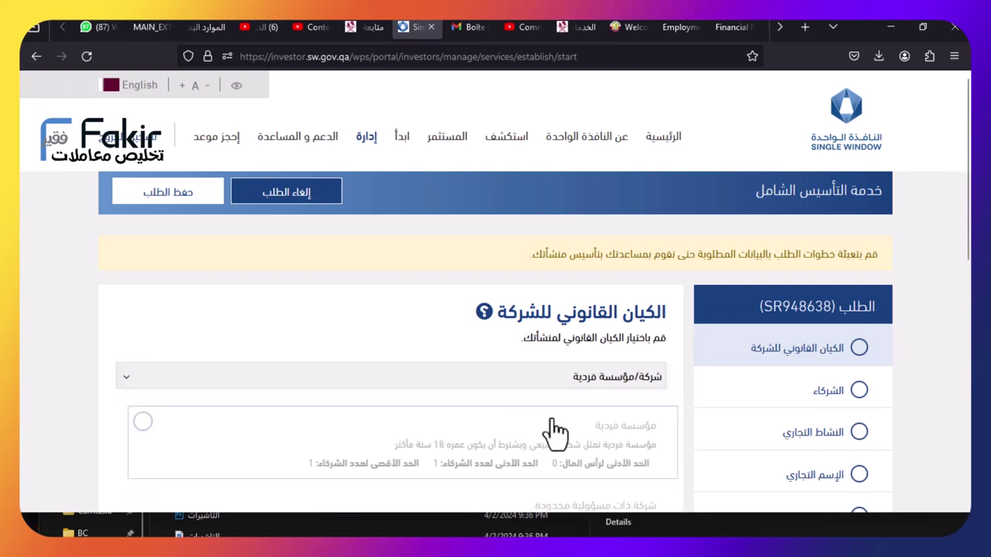
{"action": "scroll", "coordinate": [542, 333], "scroll_direction": "down", "scroll_amount": 3}
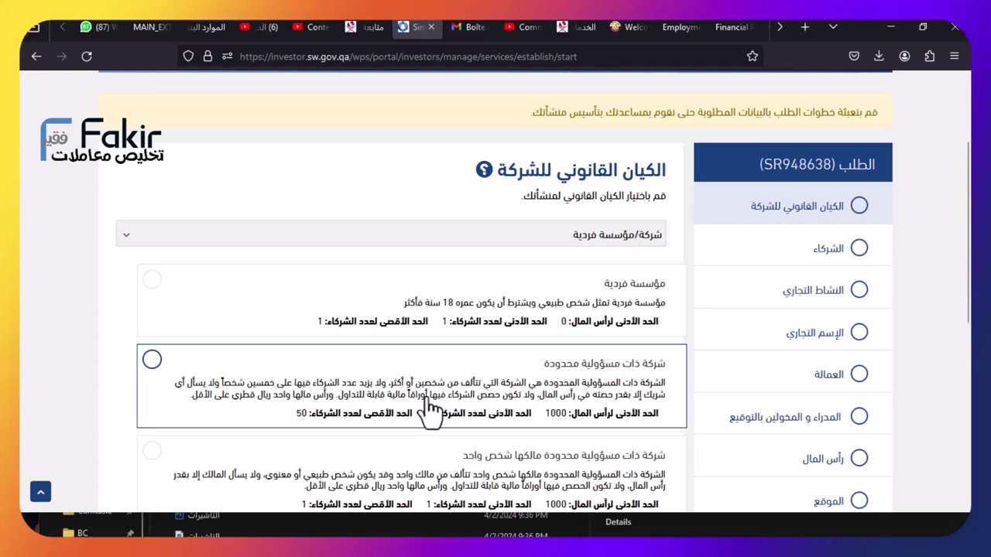
{"action": "scroll", "coordinate": [391, 420], "scroll_direction": "down", "scroll_amount": 2}
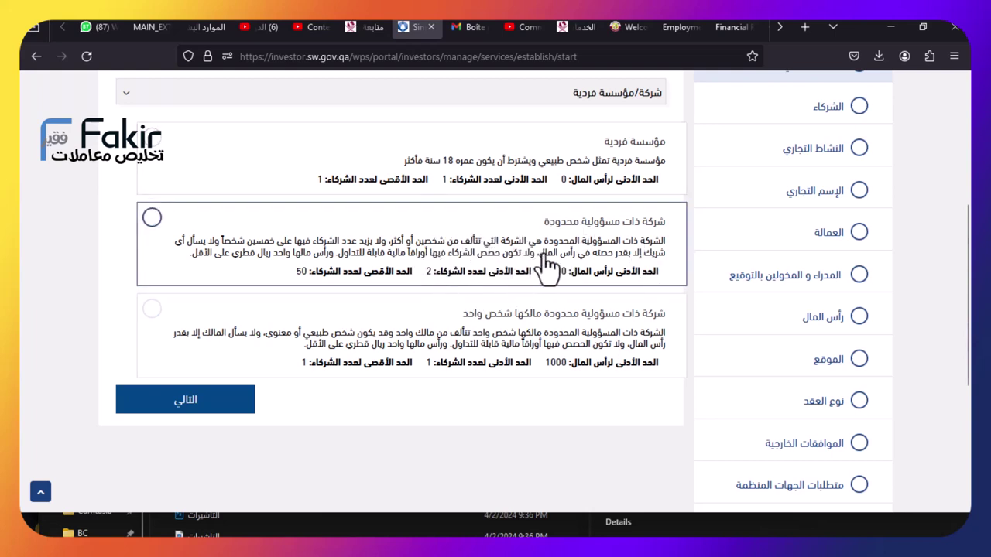
{"action": "left_click", "coordinate": [534, 354]}
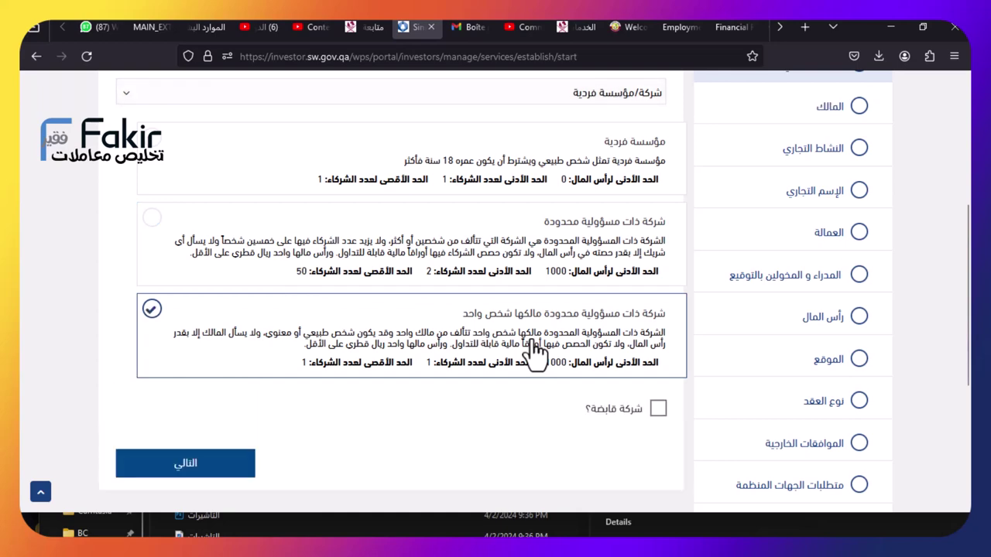
{"action": "left_click", "coordinate": [200, 465]}
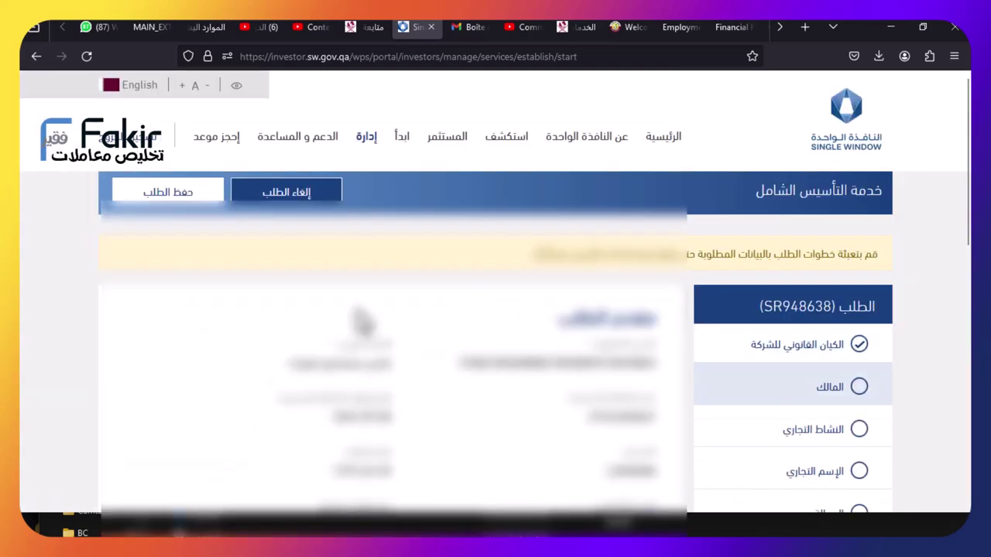
Add a partner of type company/establishment with facility type company (شركة)
{"action": "scroll", "coordinate": [364, 321], "scroll_direction": "down", "scroll_amount": 8}
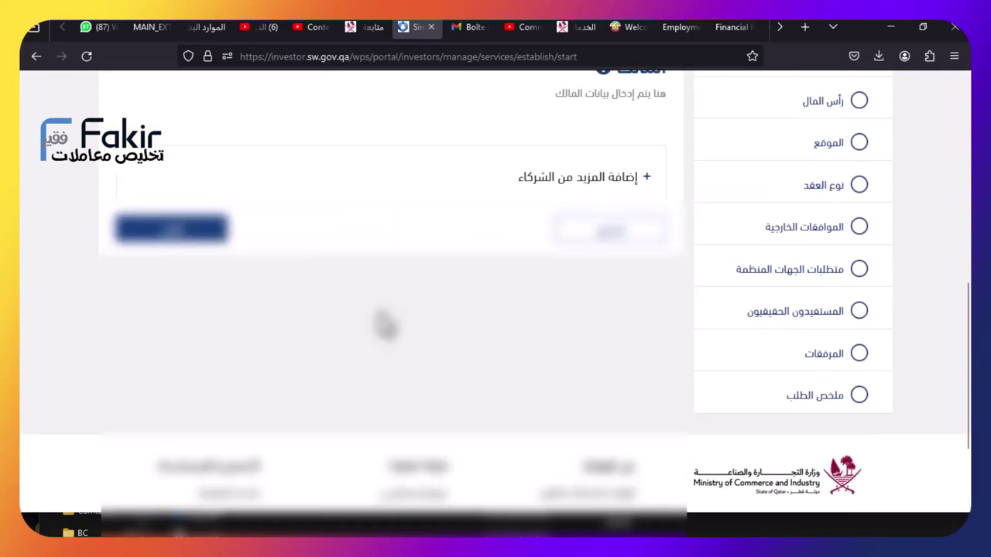
{"action": "scroll", "coordinate": [391, 327], "scroll_direction": "down", "scroll_amount": 6}
{"action": "scroll", "coordinate": [394, 327], "scroll_direction": "down", "scroll_amount": 2}
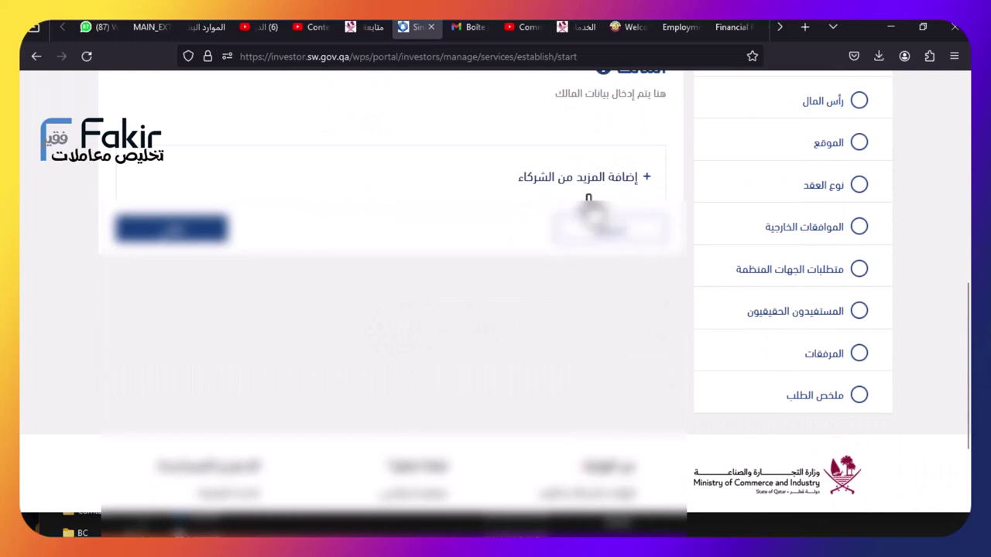
{"action": "left_click", "coordinate": [547, 180]}
{"action": "left_click", "coordinate": [582, 247]}
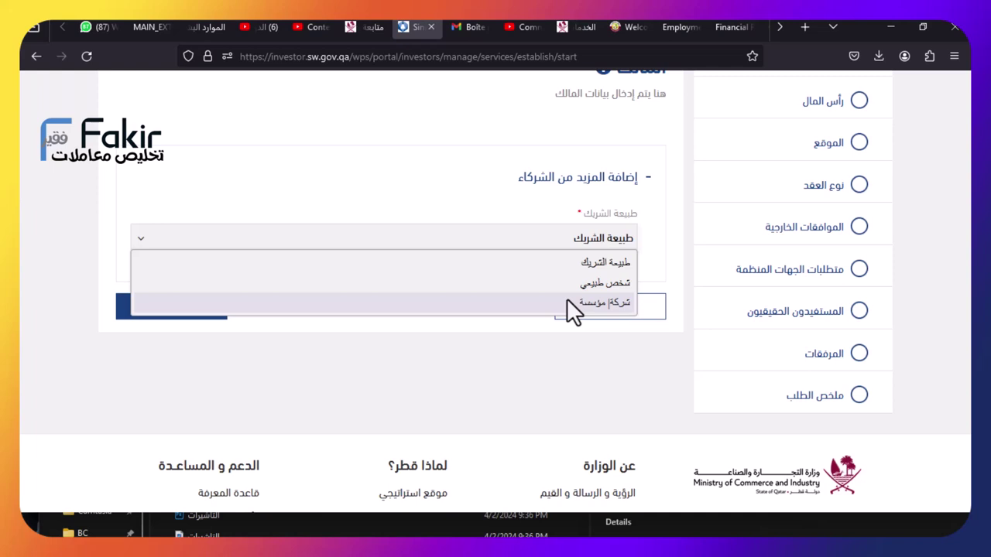
{"action": "left_click", "coordinate": [567, 302]}
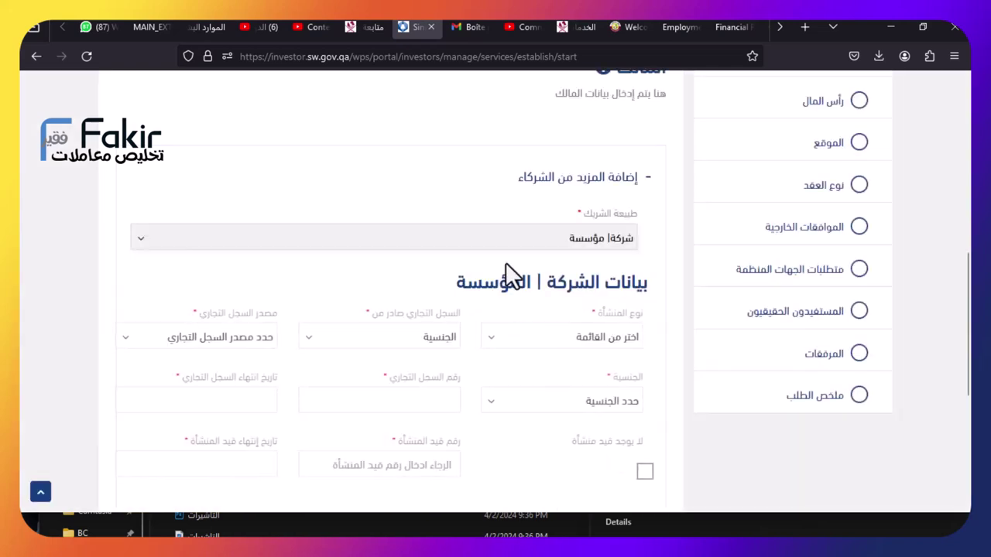
{"action": "left_click", "coordinate": [610, 343]}
{"action": "left_click", "coordinate": [609, 378]}
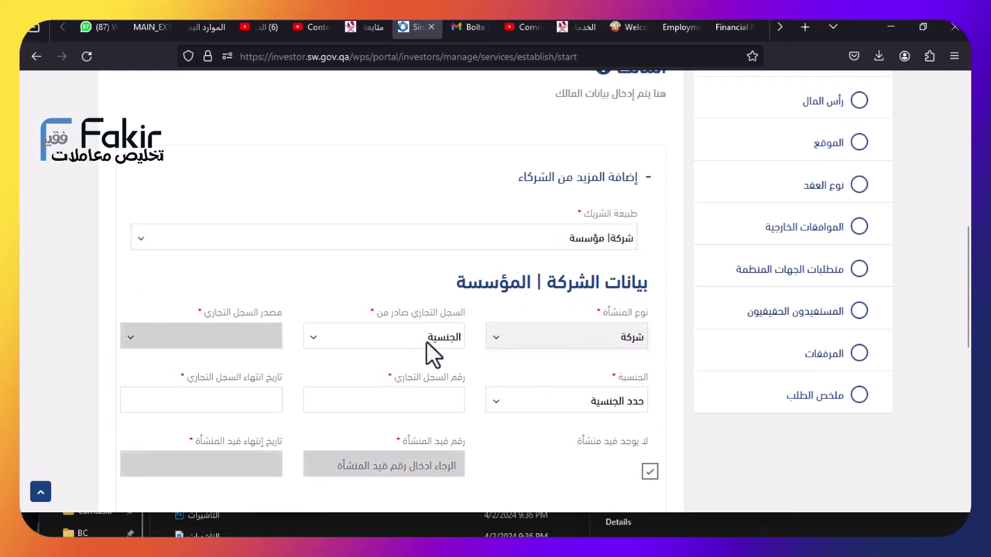
Set registration country Qatar, source Ministry of Commerce and Industry, and fill the registration fields
{"action": "left_click", "coordinate": [427, 342]}
{"action": "type", "text": "قطر"}
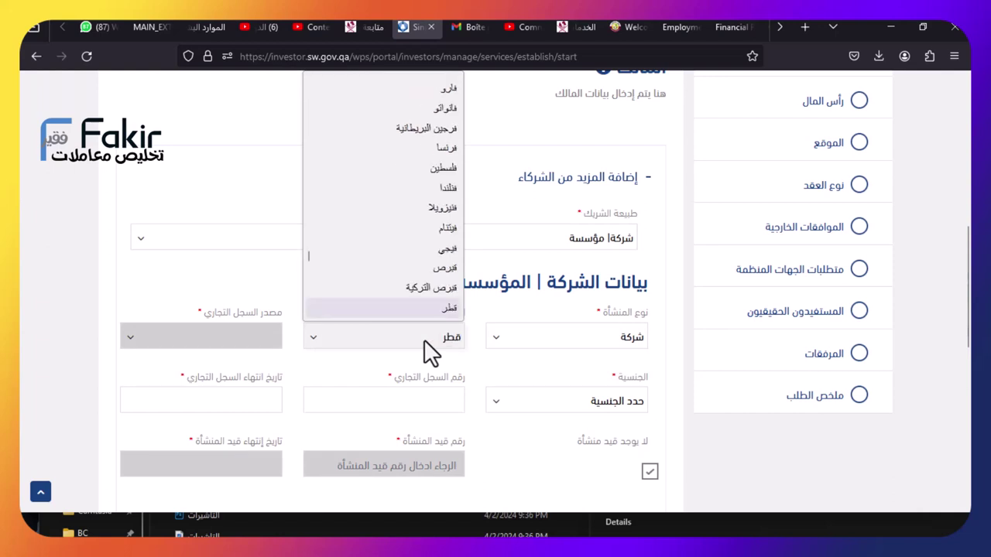
{"action": "key", "text": "Return"}
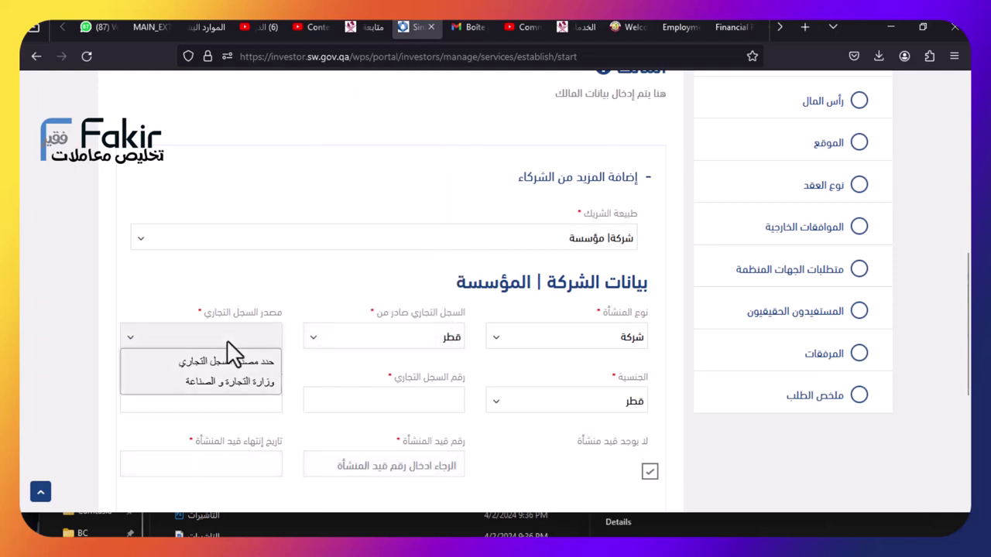
{"action": "left_click", "coordinate": [238, 382]}
{"action": "left_click", "coordinate": [544, 403]}
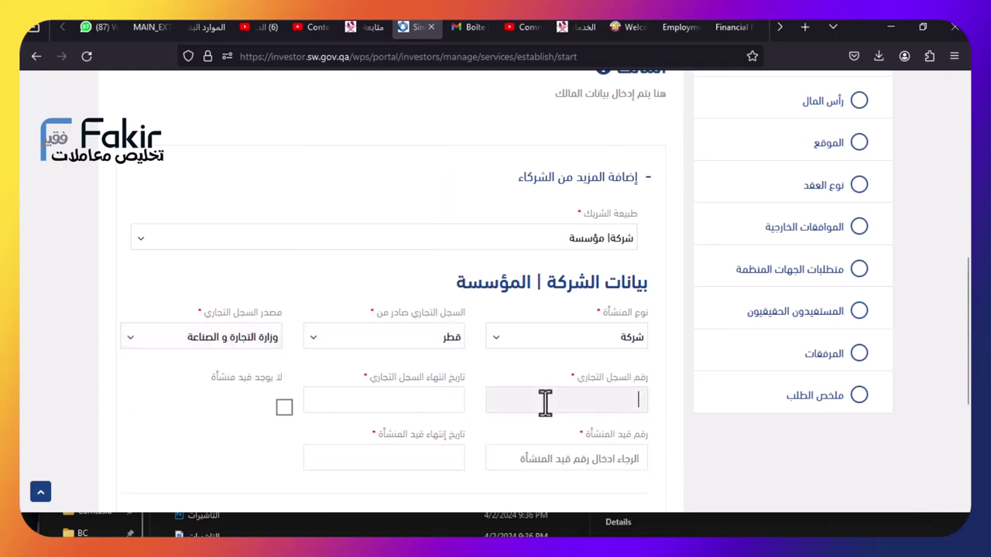
{"action": "left_click", "coordinate": [390, 405]}
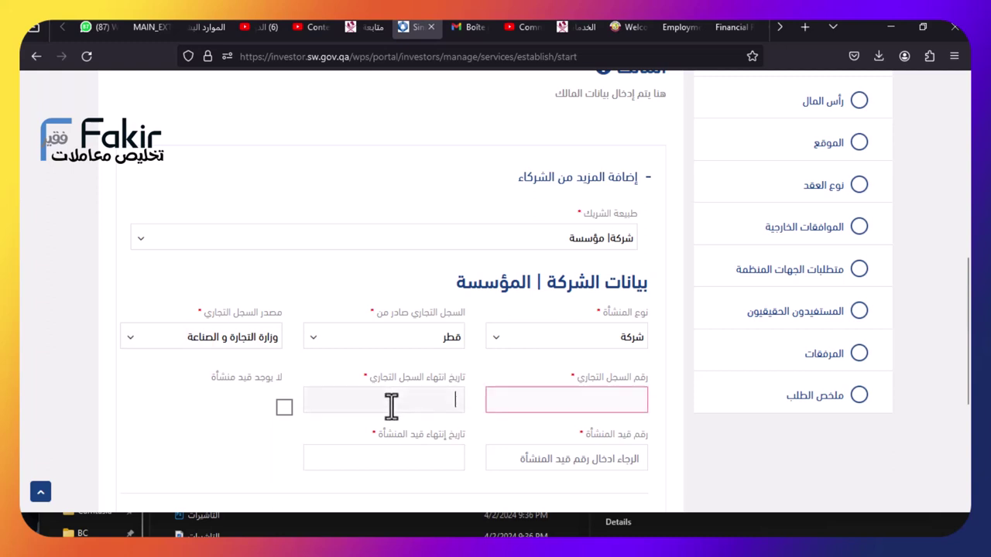
{"action": "left_click", "coordinate": [560, 458]}
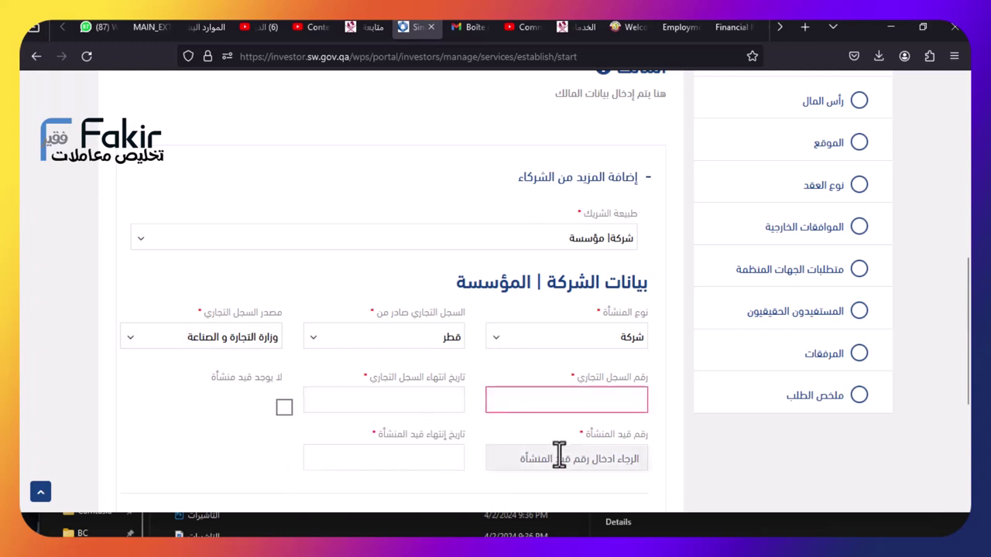
{"action": "scroll", "coordinate": [509, 384], "scroll_direction": "down", "scroll_amount": 1}
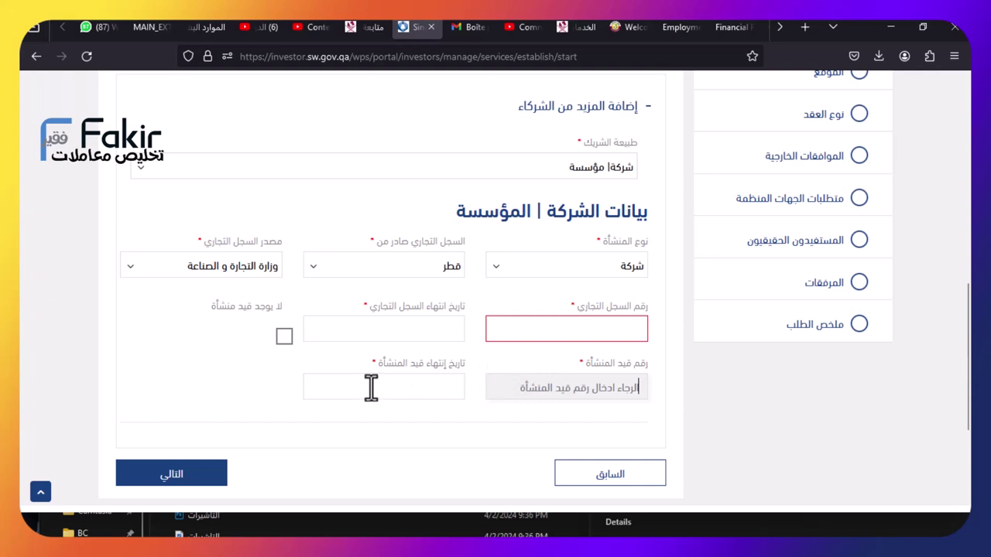
{"action": "left_click", "coordinate": [339, 188]}
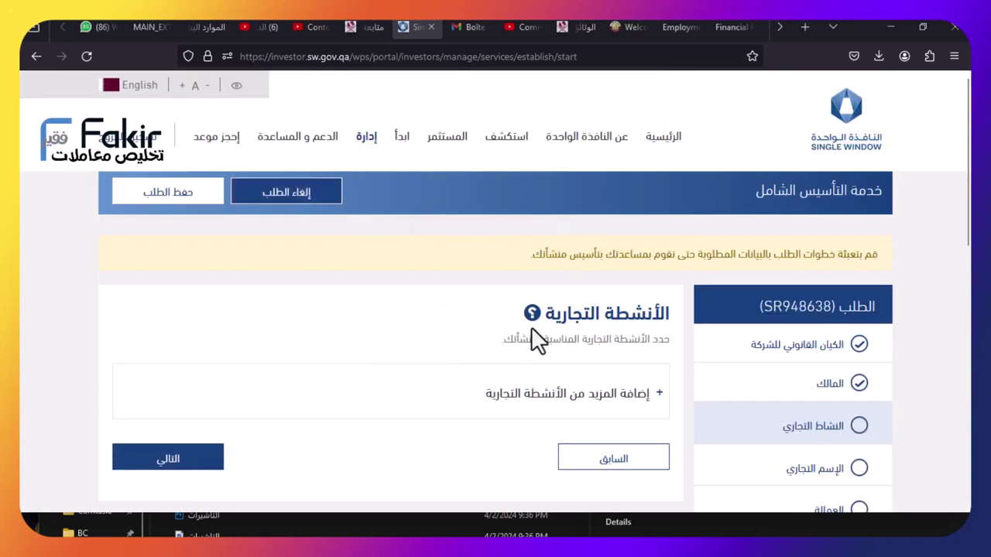
Search business activities by the description 'المشرو'
{"action": "scroll", "coordinate": [538, 339], "scroll_direction": "down", "scroll_amount": 1}
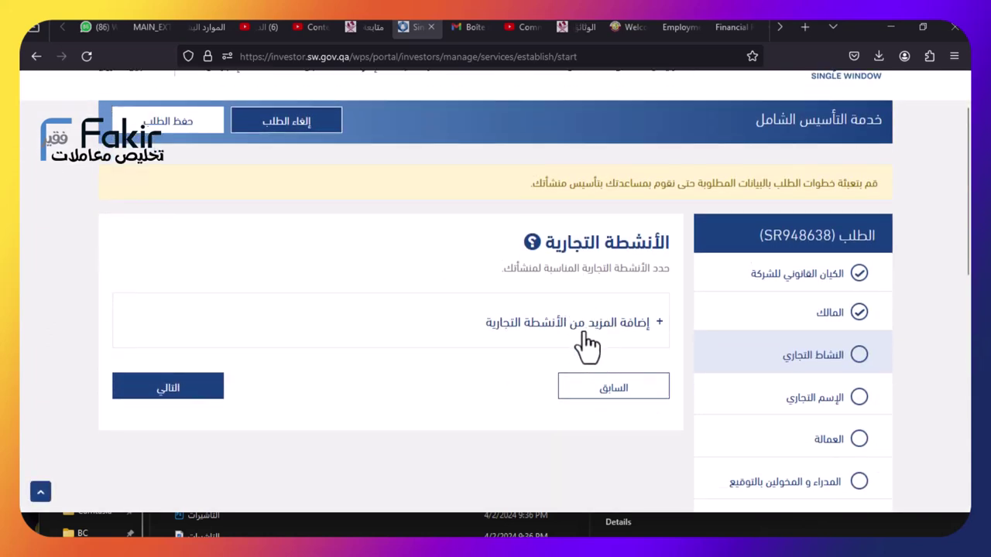
{"action": "left_click", "coordinate": [582, 323]}
{"action": "scroll", "coordinate": [495, 352], "scroll_direction": "down", "scroll_amount": 2}
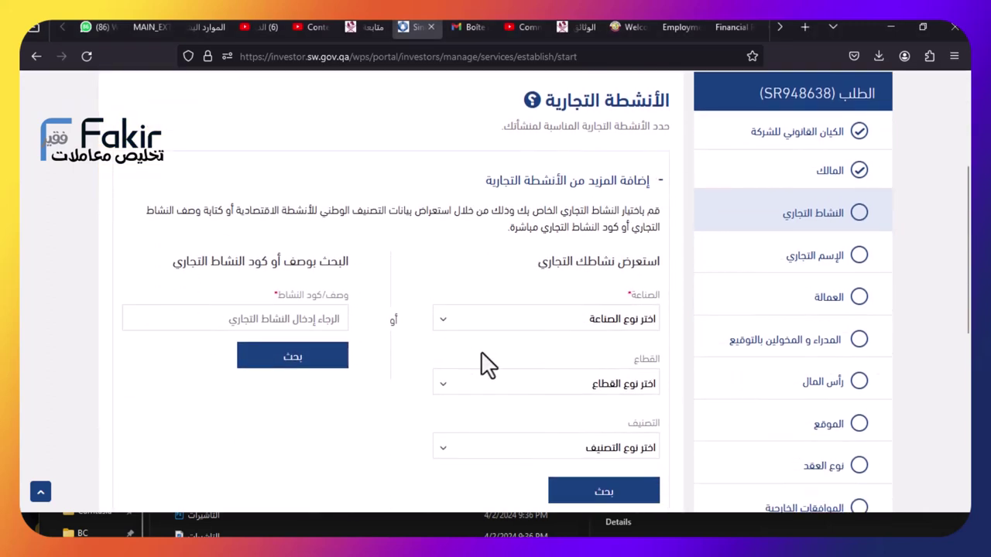
{"action": "scroll", "coordinate": [537, 302], "scroll_direction": "up", "scroll_amount": 1}
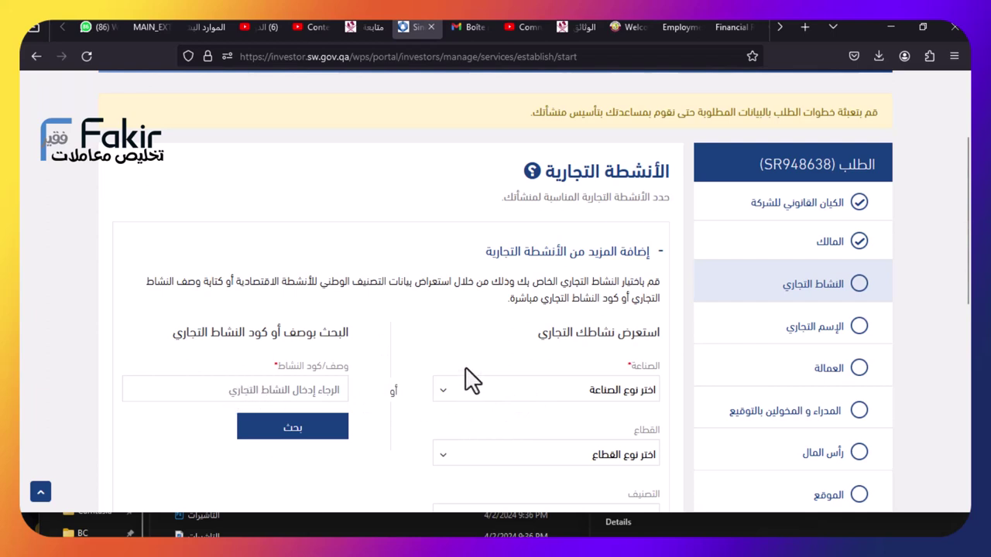
{"action": "scroll", "coordinate": [473, 379], "scroll_direction": "down", "scroll_amount": 1}
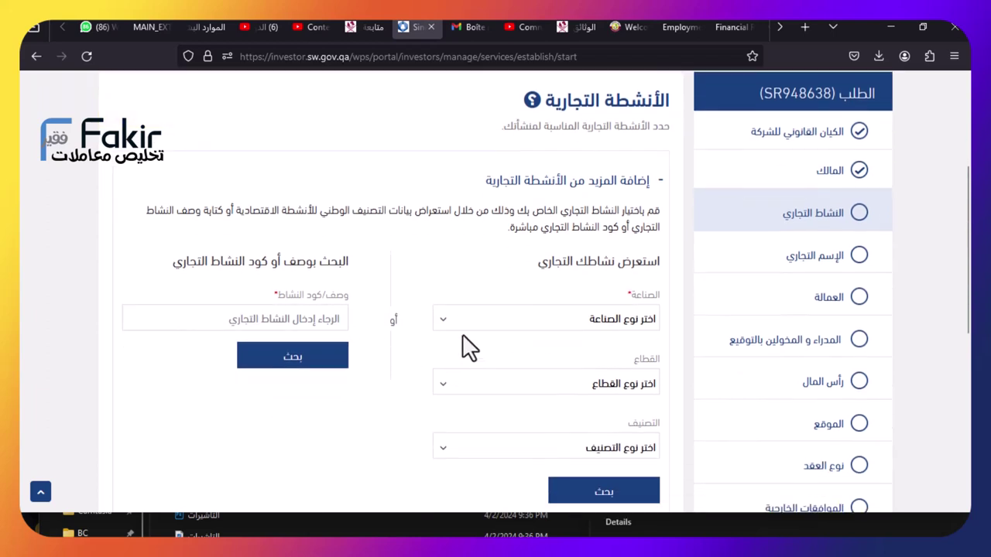
{"action": "left_click", "coordinate": [267, 355]}
{"action": "scroll", "coordinate": [402, 391], "scroll_direction": "up", "scroll_amount": 1}
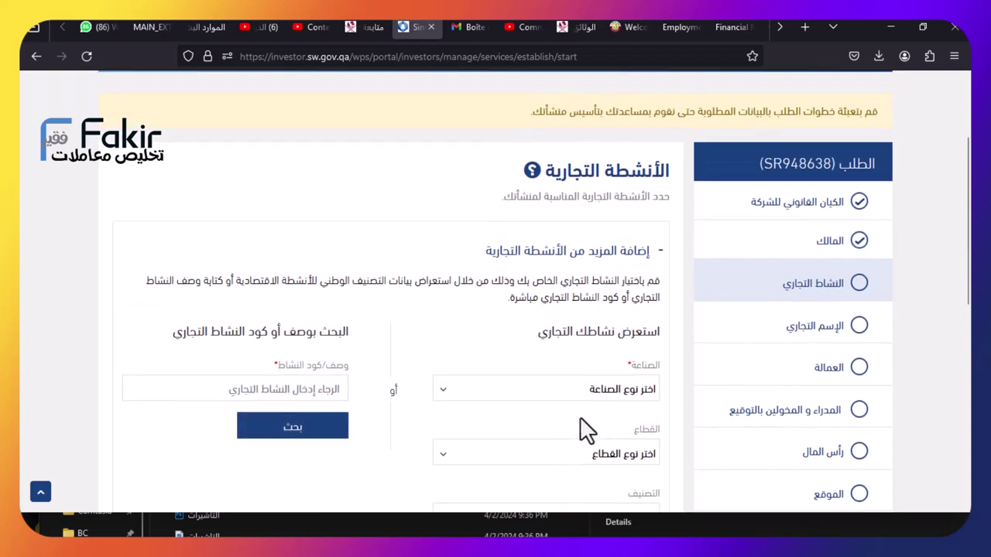
{"action": "scroll", "coordinate": [589, 410], "scroll_direction": "down", "scroll_amount": 2}
{"action": "left_click", "coordinate": [601, 418]}
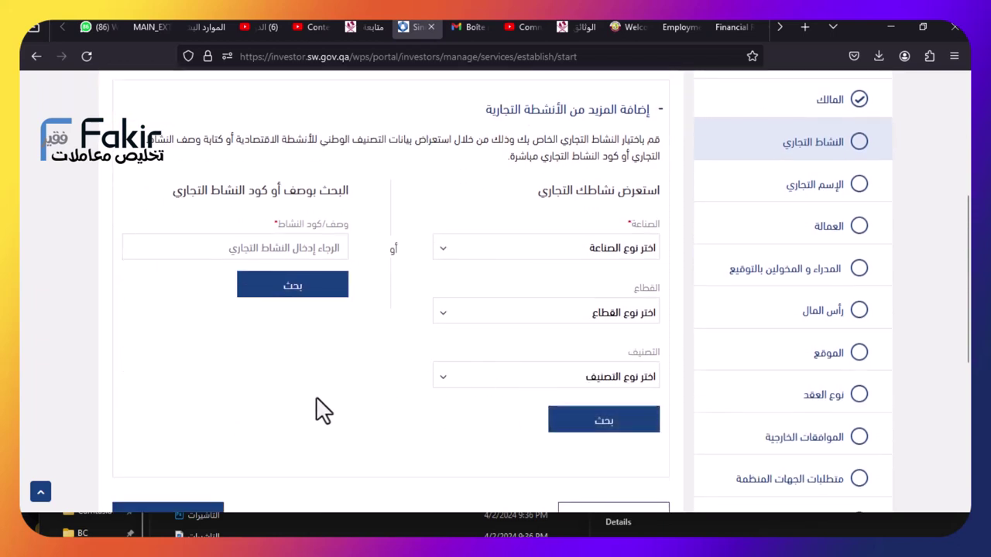
{"action": "scroll", "coordinate": [316, 399], "scroll_direction": "up", "scroll_amount": 3}
{"action": "left_click", "coordinate": [292, 458]}
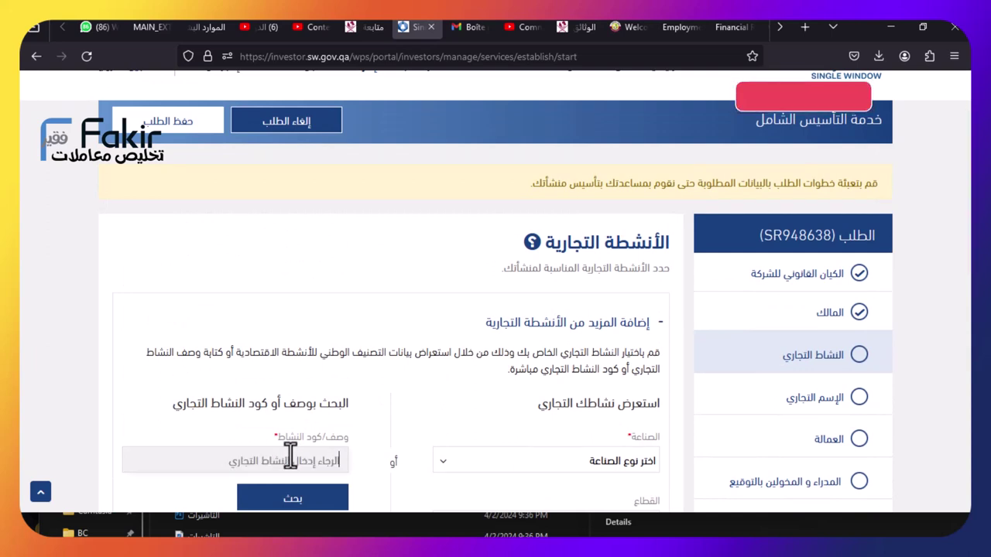
{"action": "type", "text": "المشرو"}
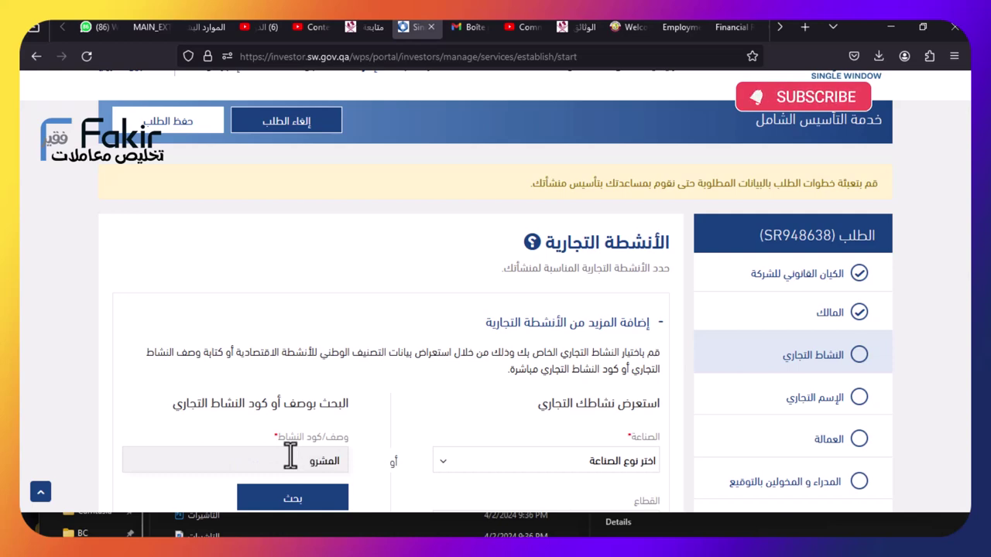
{"action": "scroll", "coordinate": [291, 456], "scroll_direction": "down", "scroll_amount": 3}
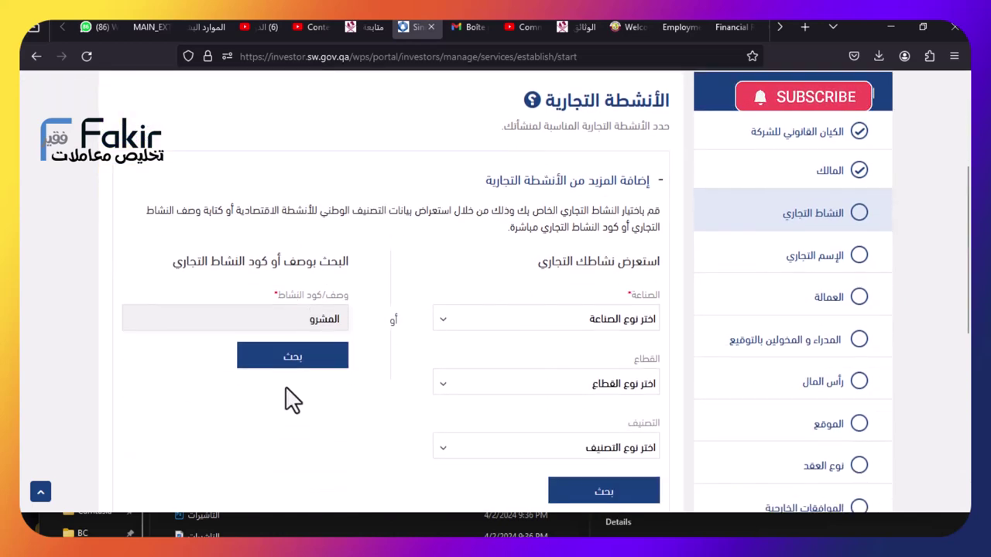
{"action": "left_click", "coordinate": [292, 359]}
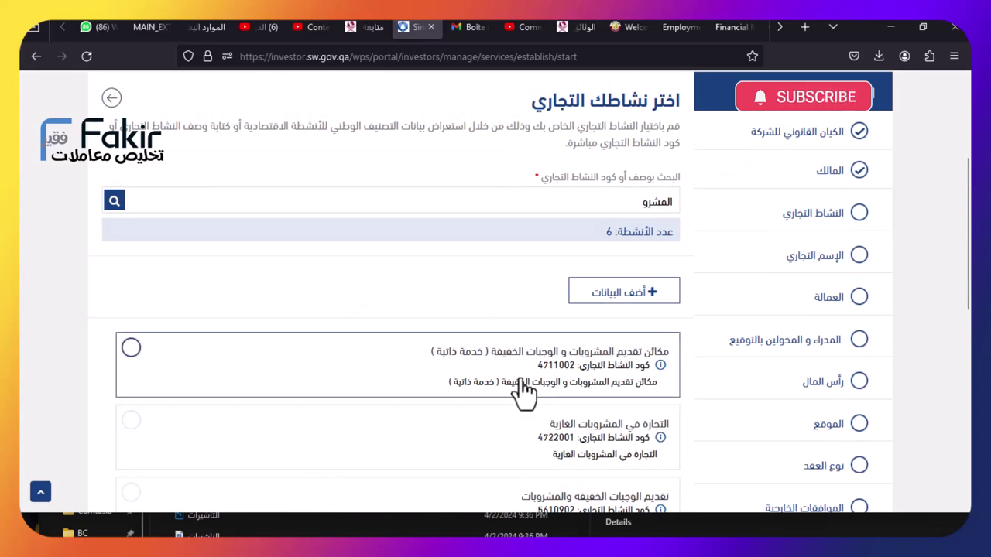
Add activities 5610902, 5630111 and 5630112, then continue to the trade name step
{"action": "scroll", "coordinate": [515, 399], "scroll_direction": "down", "scroll_amount": 2}
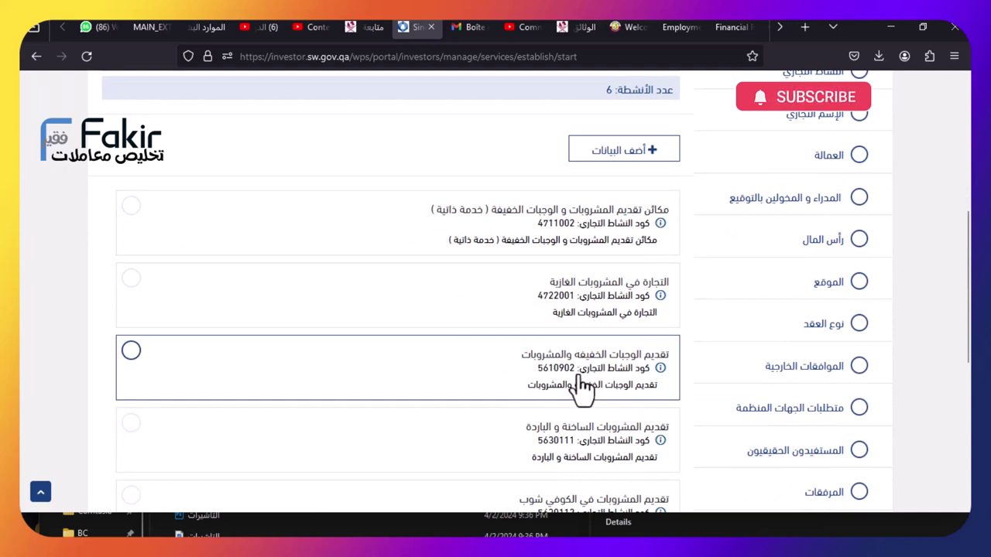
{"action": "left_click", "coordinate": [299, 378]}
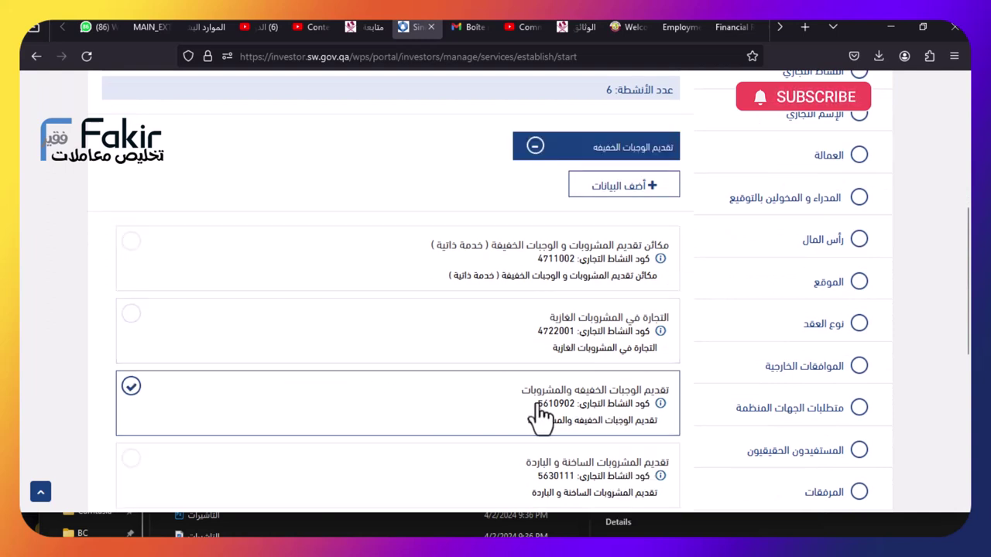
{"action": "left_click", "coordinate": [429, 484]}
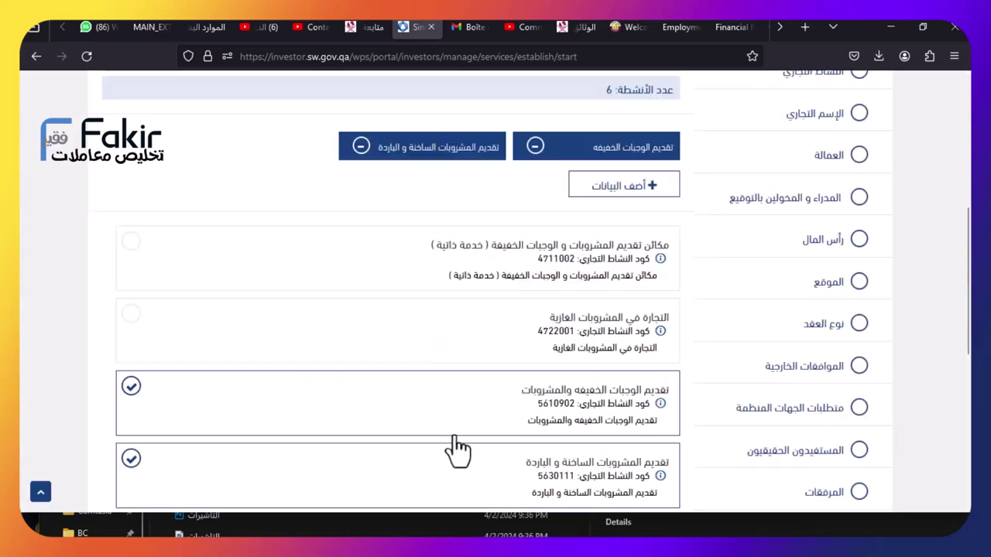
{"action": "scroll", "coordinate": [411, 430], "scroll_direction": "down", "scroll_amount": 1}
{"action": "scroll", "coordinate": [410, 430], "scroll_direction": "down", "scroll_amount": 1}
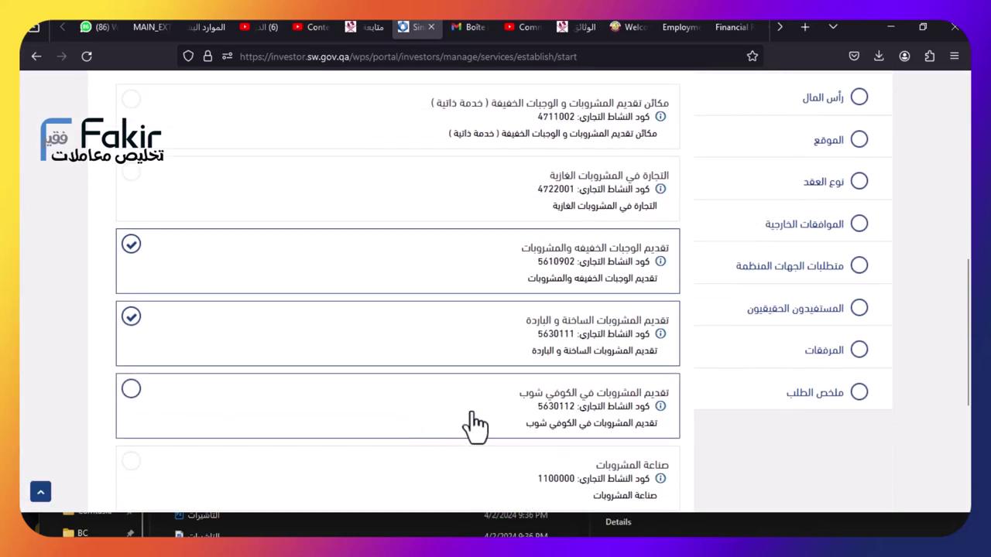
{"action": "left_click", "coordinate": [509, 418]}
{"action": "scroll", "coordinate": [436, 436], "scroll_direction": "down", "scroll_amount": 2}
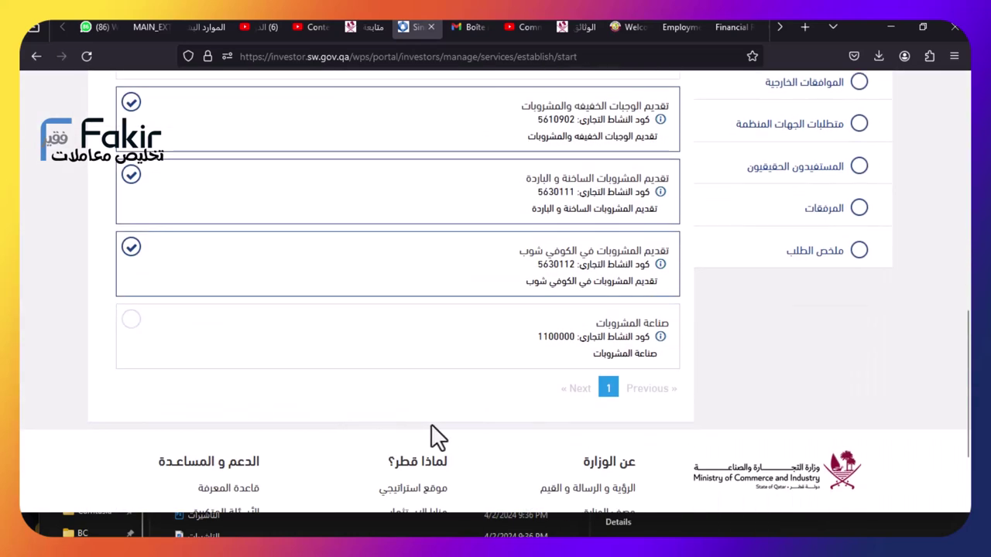
{"action": "scroll", "coordinate": [487, 361], "scroll_direction": "up", "scroll_amount": 3}
{"action": "scroll", "coordinate": [487, 365], "scroll_direction": "down", "scroll_amount": 1}
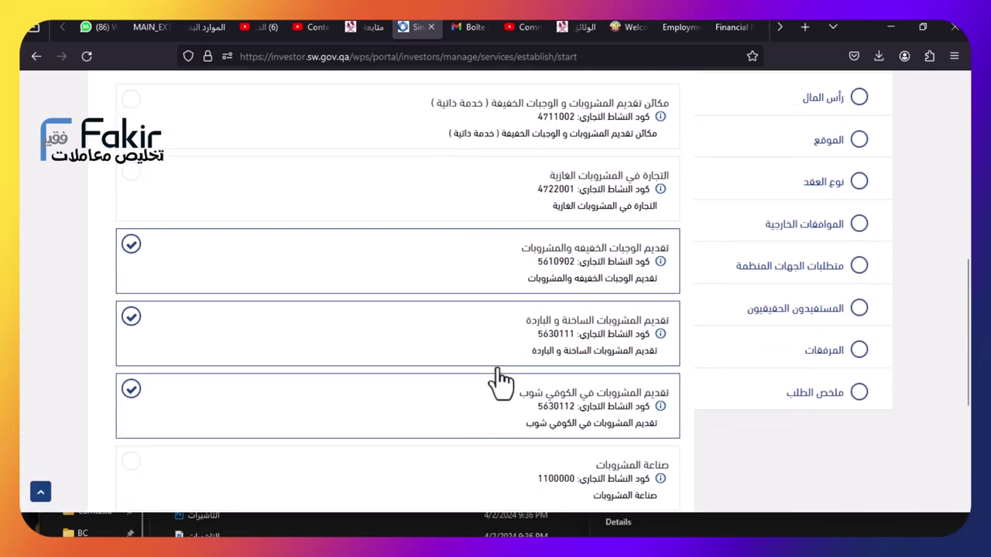
{"action": "scroll", "coordinate": [504, 367], "scroll_direction": "up", "scroll_amount": 3}
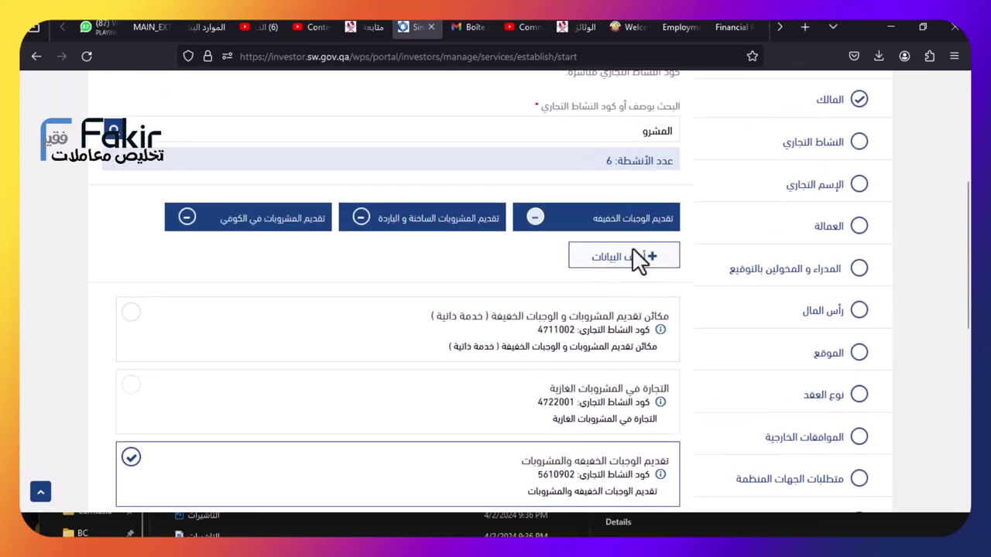
{"action": "left_click", "coordinate": [633, 254]}
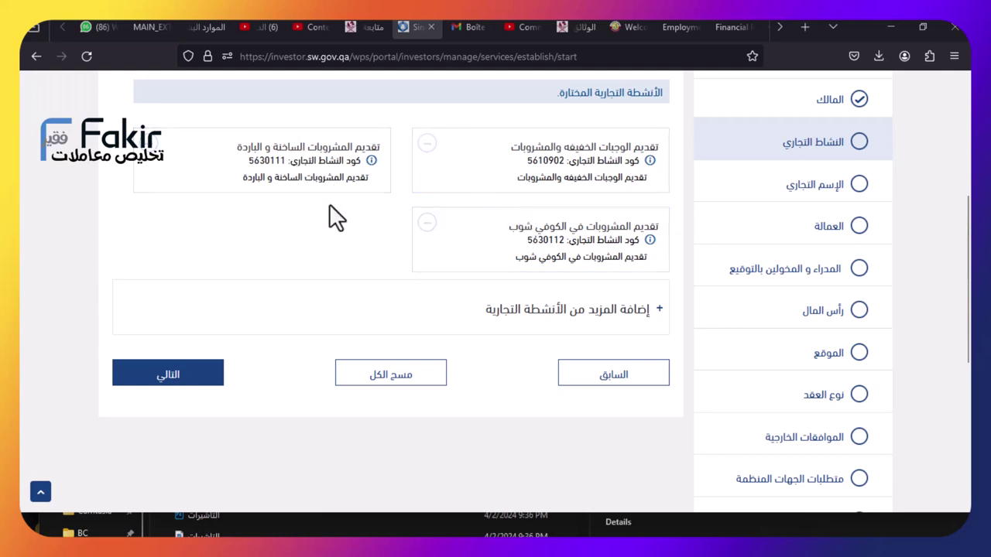
{"action": "left_click", "coordinate": [205, 375]}
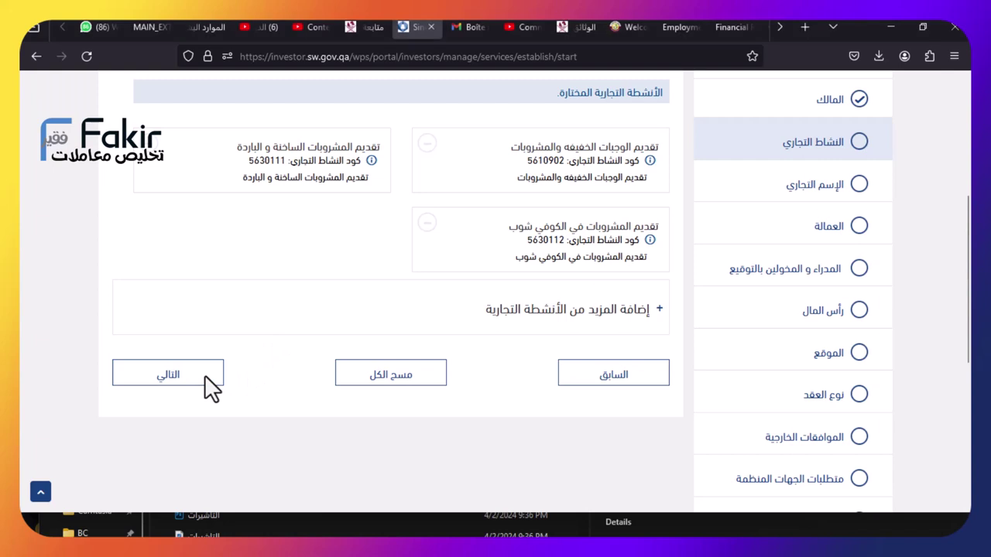
Set the trade name language to non-Arabic and enter 'cafe' as the English name
{"action": "scroll", "coordinate": [496, 341], "scroll_direction": "down", "scroll_amount": 2}
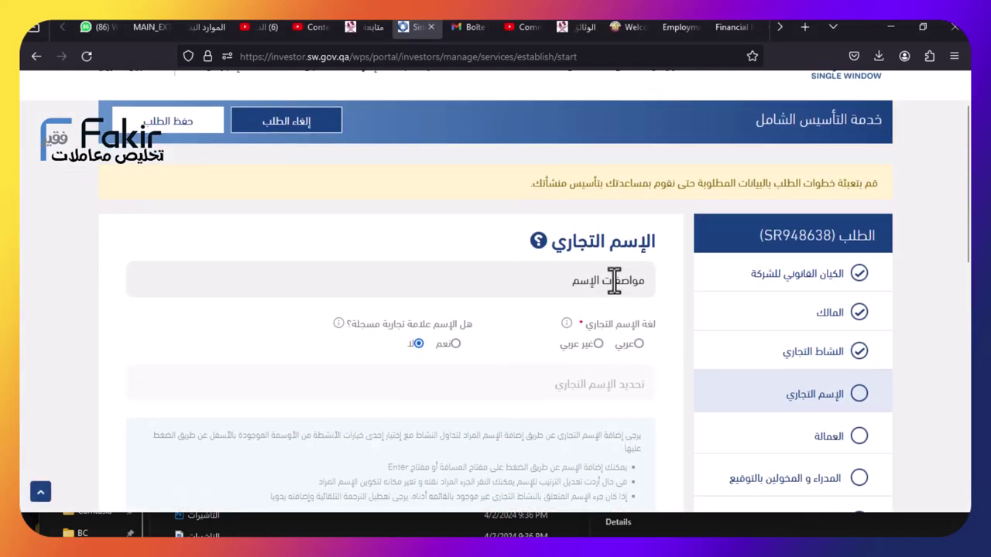
{"action": "scroll", "coordinate": [592, 283], "scroll_direction": "down", "scroll_amount": 2}
{"action": "scroll", "coordinate": [599, 282], "scroll_direction": "down", "scroll_amount": 2}
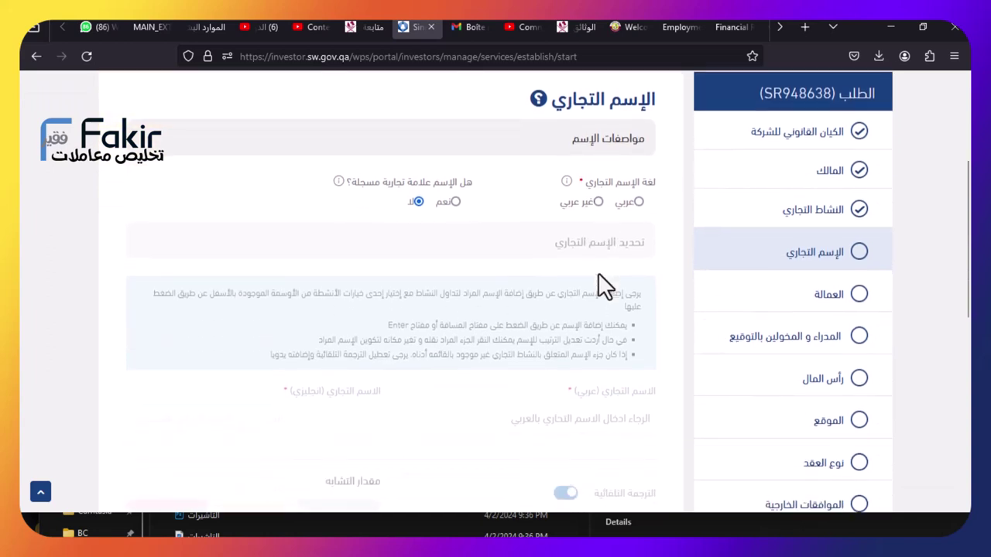
{"action": "left_click", "coordinate": [595, 202]}
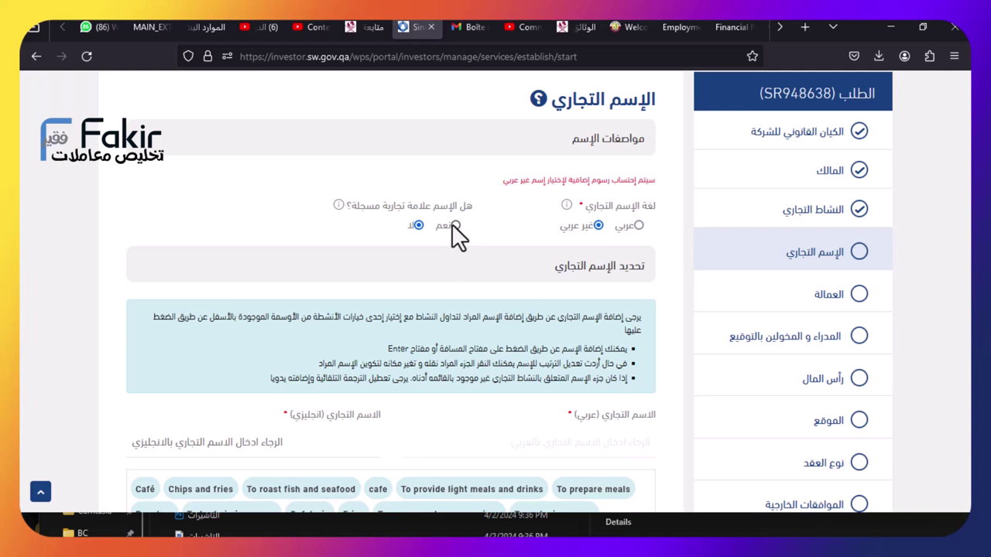
{"action": "scroll", "coordinate": [471, 285], "scroll_direction": "down", "scroll_amount": 3}
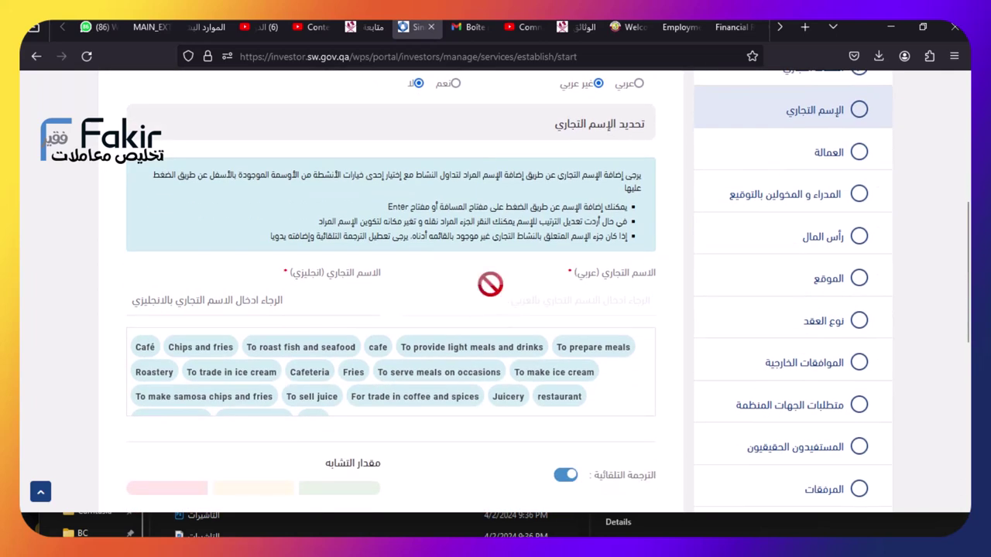
{"action": "scroll", "coordinate": [521, 286], "scroll_direction": "down", "scroll_amount": 3}
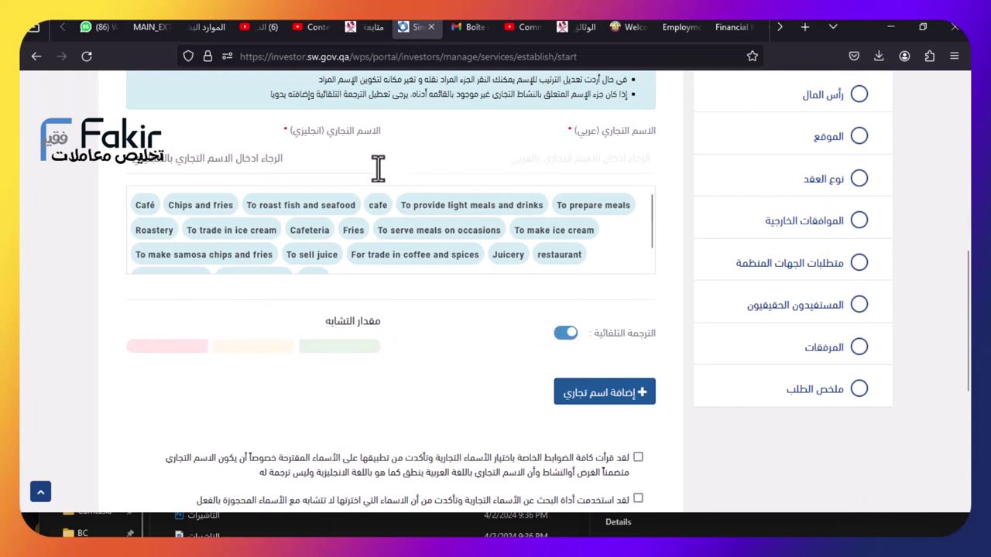
{"action": "left_click", "coordinate": [344, 160]}
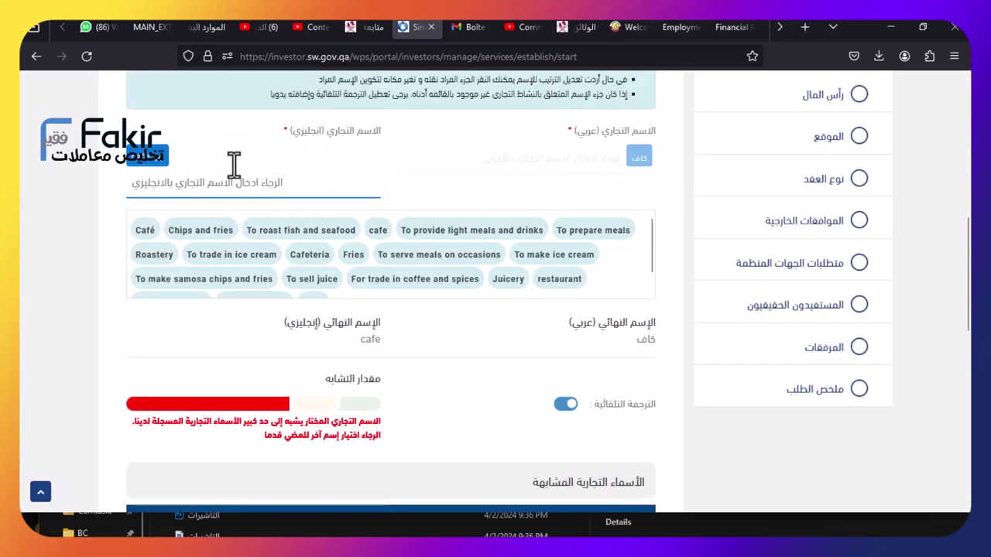
Replace the rejected 'cafe' name, trying 'k fries' before clearing the name again
{"action": "left_click", "coordinate": [159, 167]}
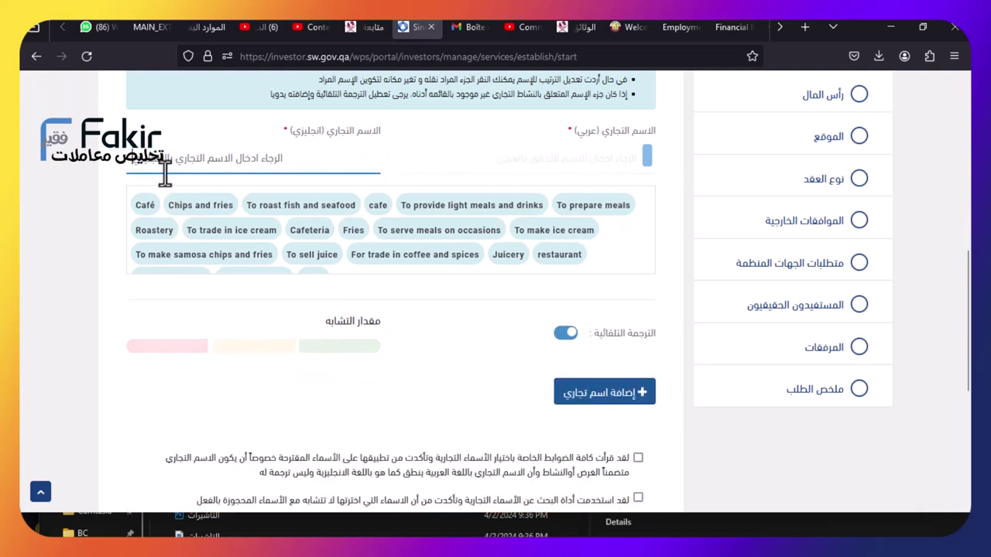
{"action": "type", "text": "k frie"}
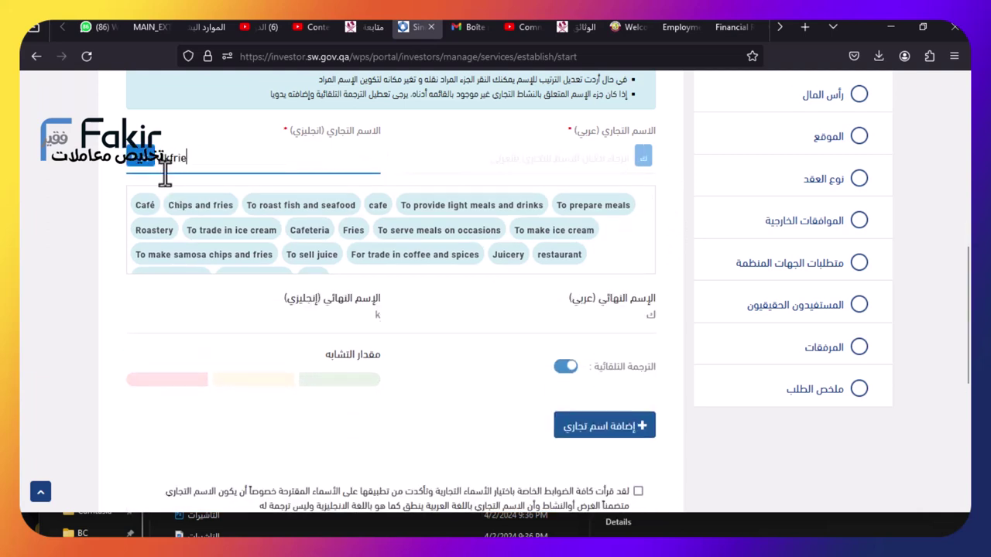
{"action": "left_click", "coordinate": [165, 175]}
{"action": "key", "text": "Return"}
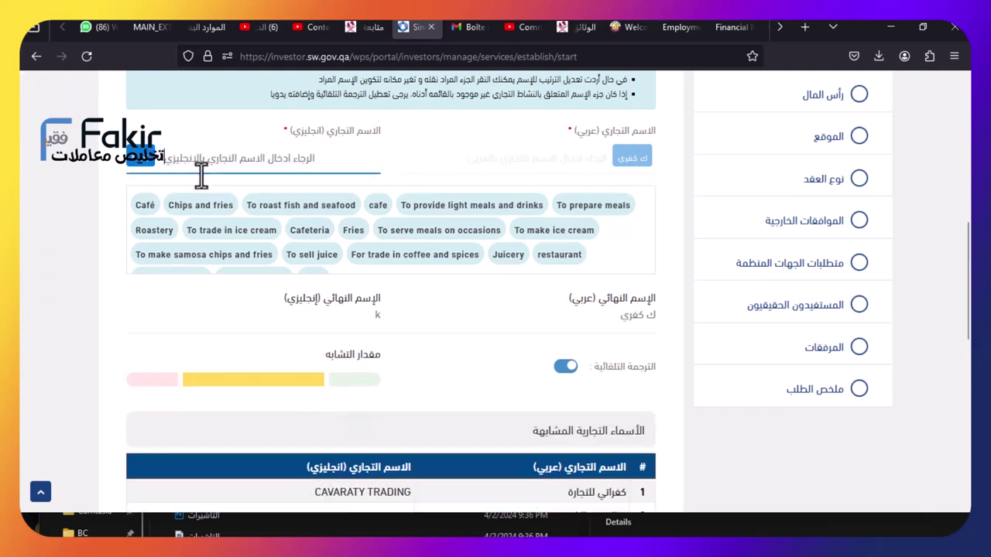
{"action": "type", "text": "fries"}
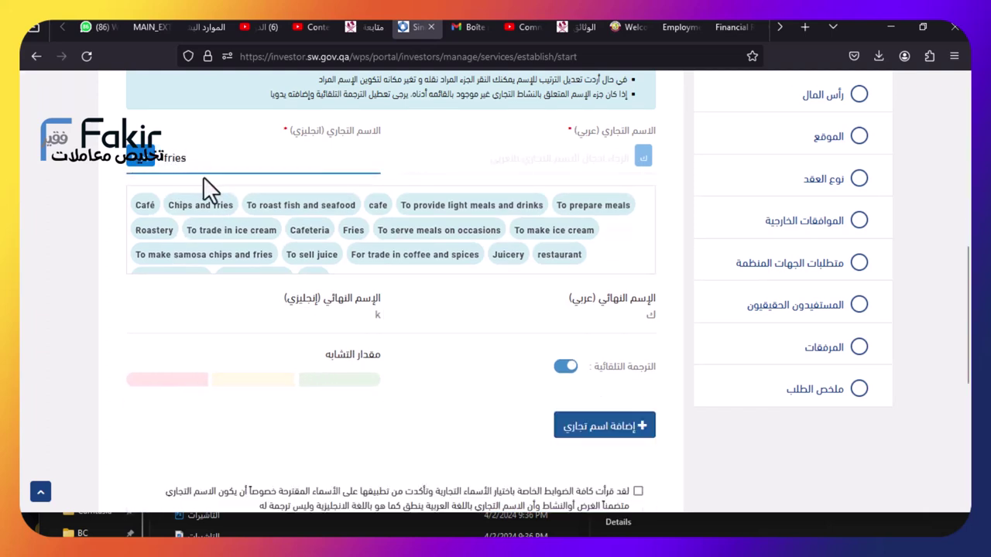
{"action": "key", "text": "Return"}
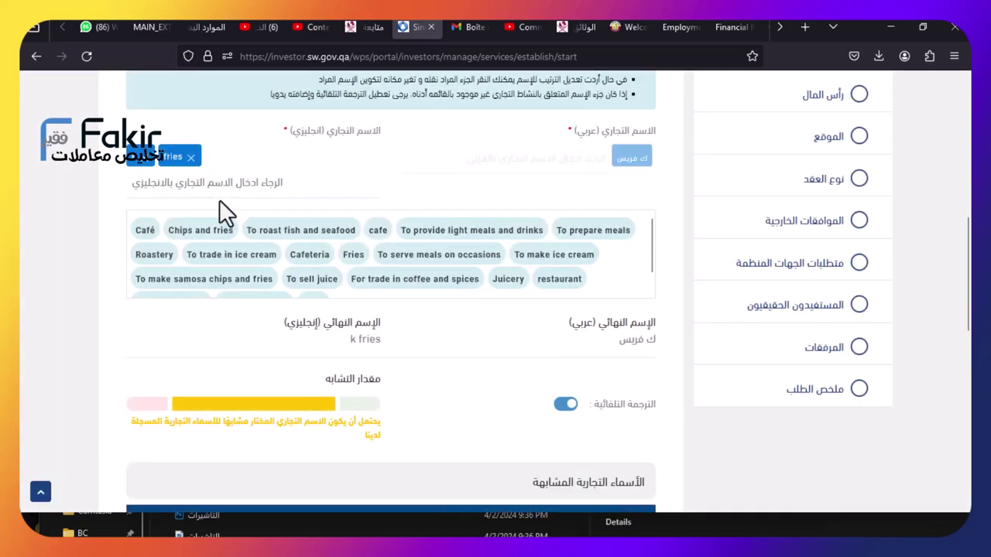
{"action": "left_click", "coordinate": [190, 157]}
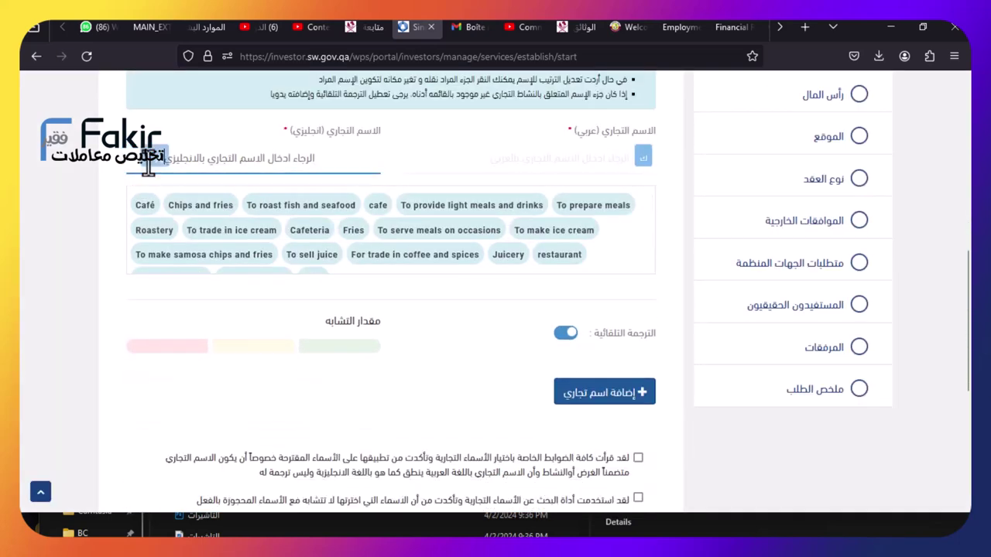
{"action": "key", "text": "BackSpace"}
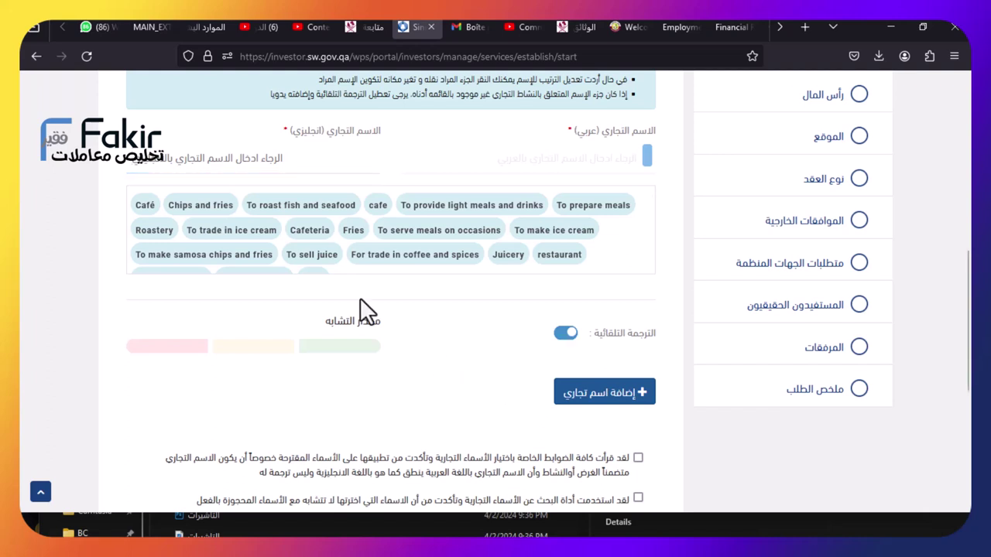
Accept the naming declarations, add the trade name A R K COFFEE, and continue to workers
{"action": "scroll", "coordinate": [345, 302], "scroll_direction": "down", "scroll_amount": 3}
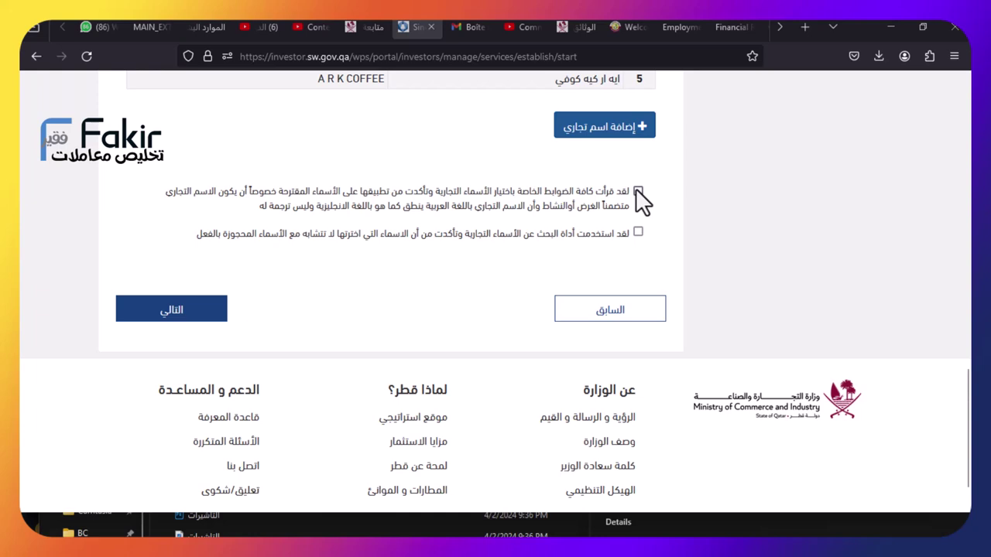
{"action": "left_click", "coordinate": [638, 191]}
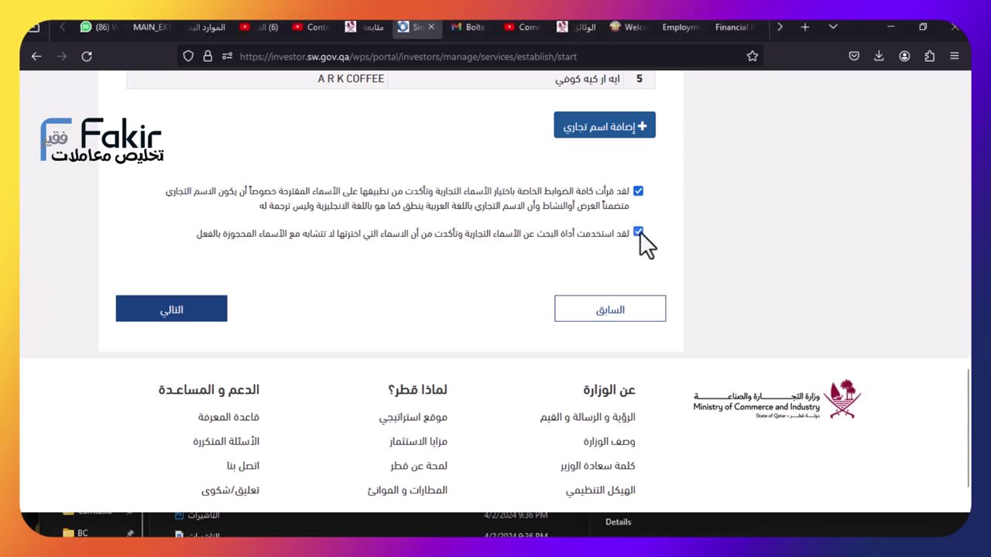
{"action": "left_click", "coordinate": [582, 130]}
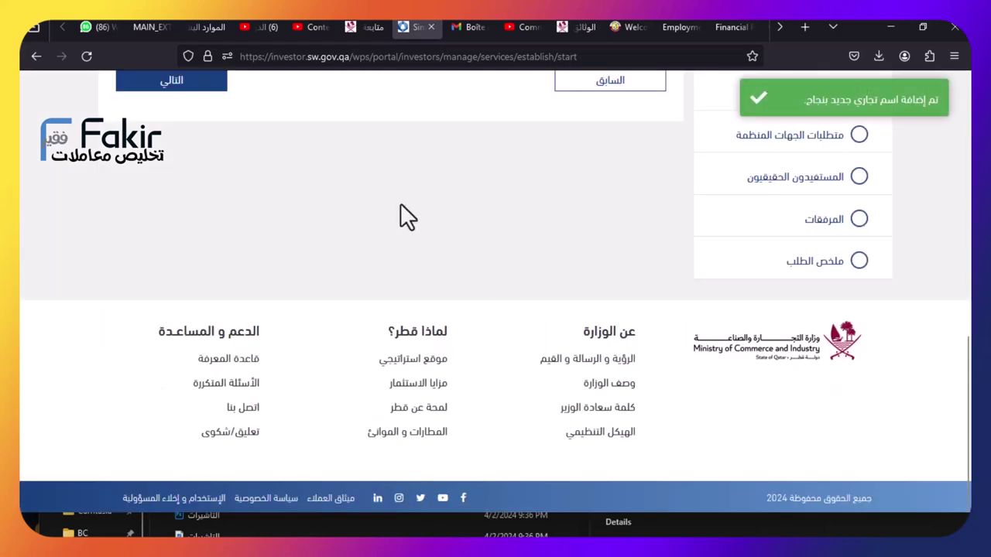
{"action": "scroll", "coordinate": [400, 203], "scroll_direction": "up", "scroll_amount": 4}
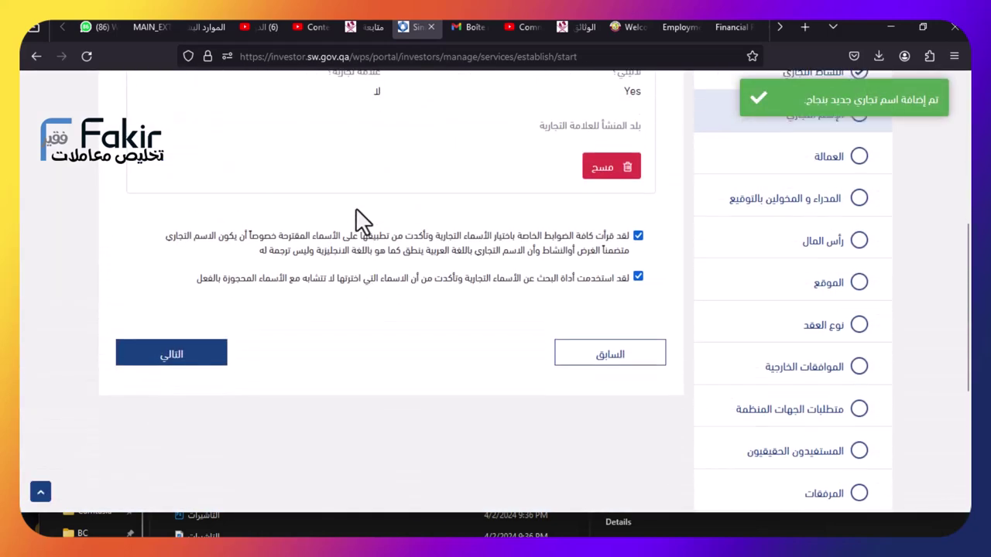
{"action": "scroll", "coordinate": [356, 209], "scroll_direction": "down", "scroll_amount": 2}
{"action": "scroll", "coordinate": [355, 209], "scroll_direction": "up", "scroll_amount": 2}
{"action": "scroll", "coordinate": [356, 213], "scroll_direction": "down", "scroll_amount": 3}
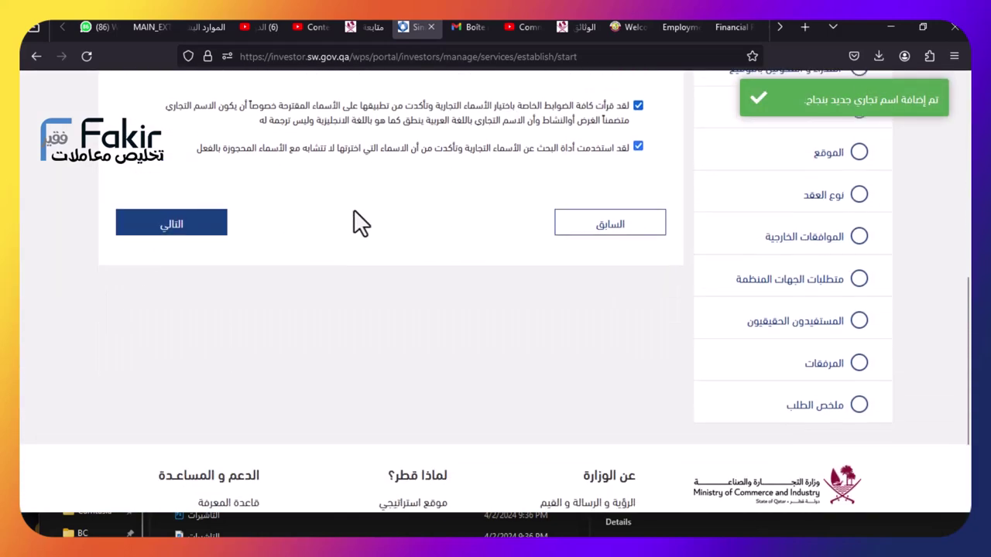
{"action": "left_click", "coordinate": [158, 222]}
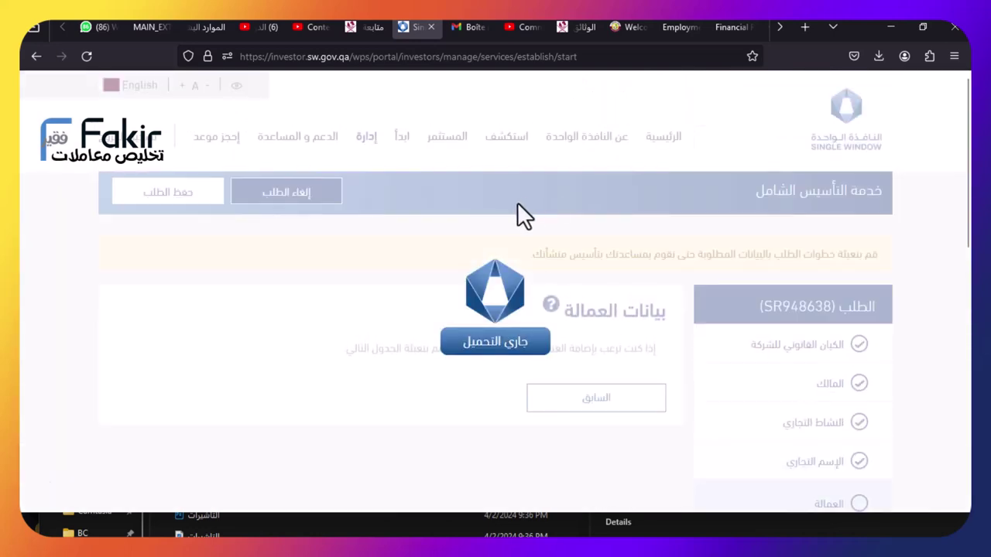
Scroll the Labour Data step to check the workers table totalling 10
{"action": "scroll", "coordinate": [551, 231], "scroll_direction": "down", "scroll_amount": 3}
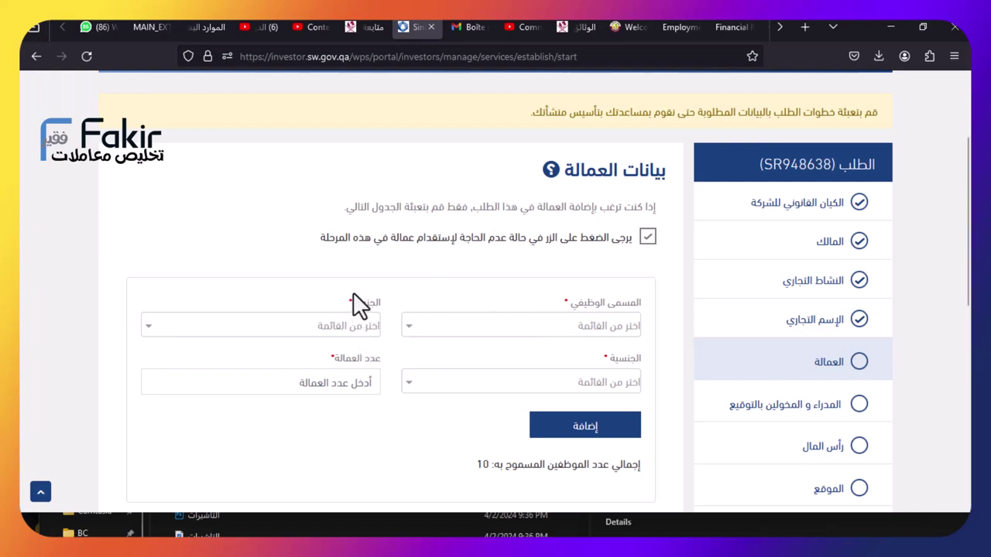
{"action": "scroll", "coordinate": [469, 360], "scroll_direction": "down", "scroll_amount": 10}
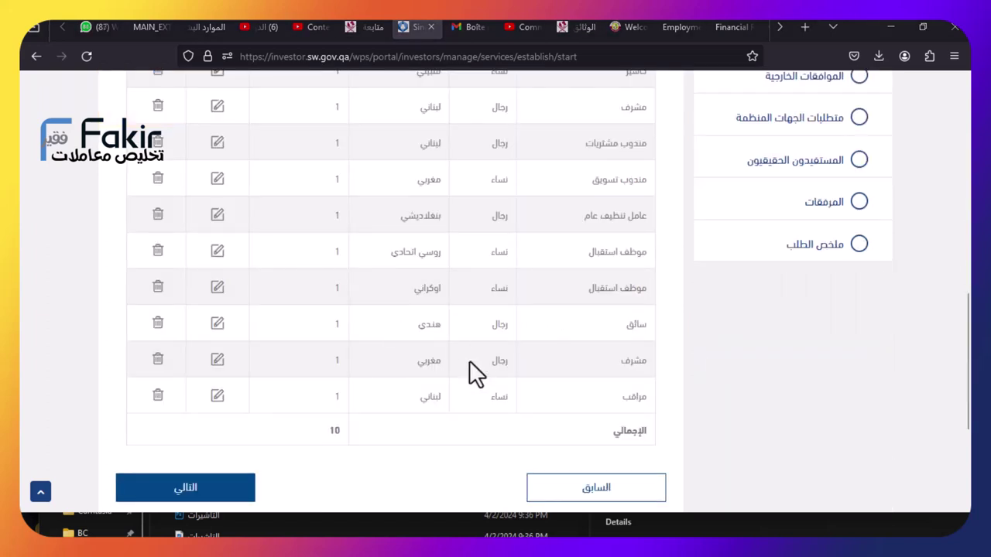
{"action": "scroll", "coordinate": [481, 291], "scroll_direction": "up", "scroll_amount": 1}
{"action": "scroll", "coordinate": [480, 291], "scroll_direction": "down", "scroll_amount": 3}
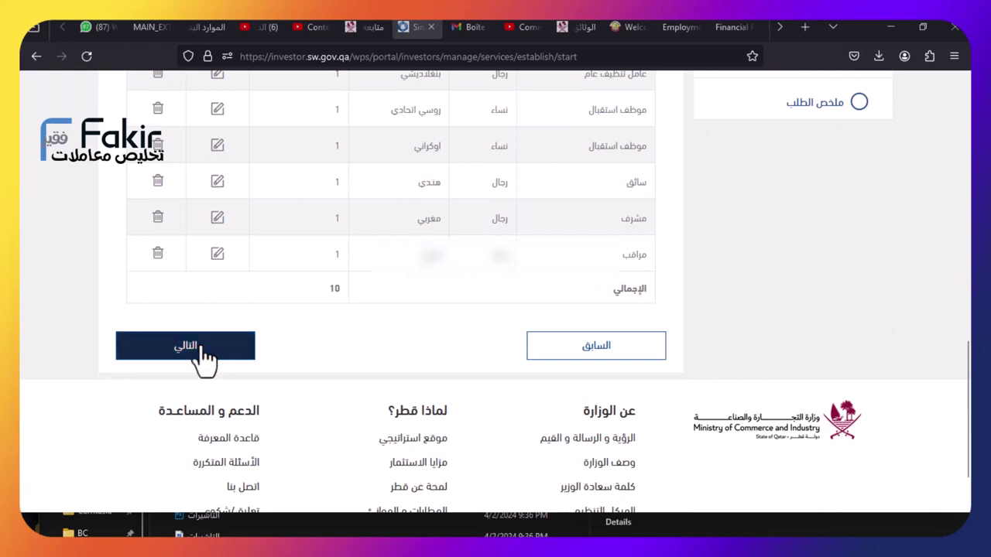
Continue to the Managers and Authorised Signatories step and review its natural-person entry
{"action": "left_click", "coordinate": [203, 348]}
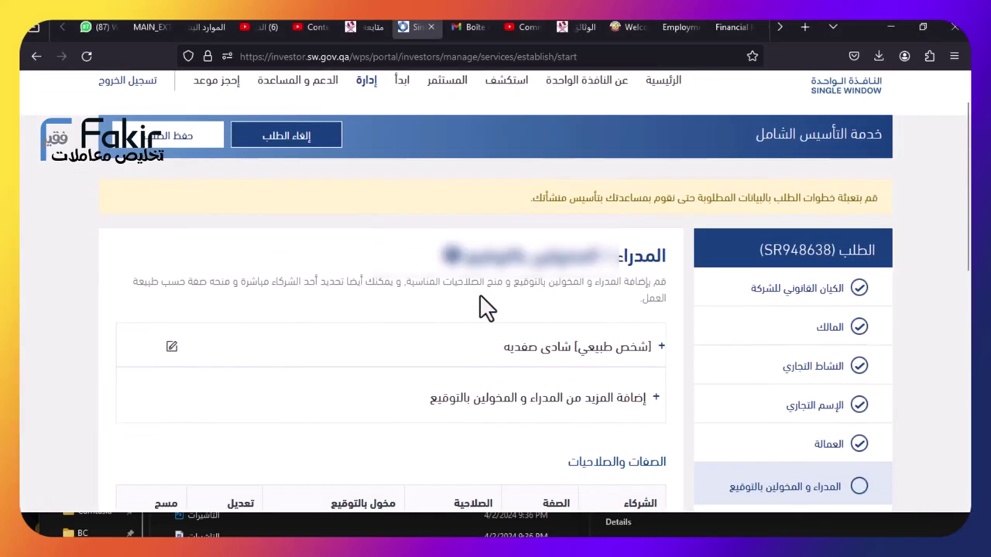
{"action": "scroll", "coordinate": [486, 309], "scroll_direction": "down", "scroll_amount": 1}
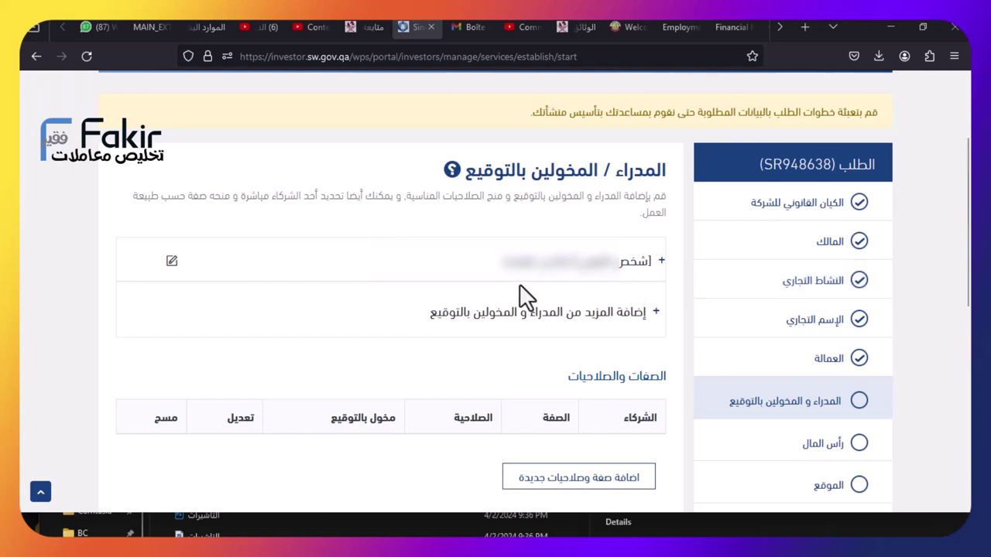
Expand إضافة المزيد and choose مخول بالتوقيع جديد as the signatory type
{"action": "left_click", "coordinate": [526, 333]}
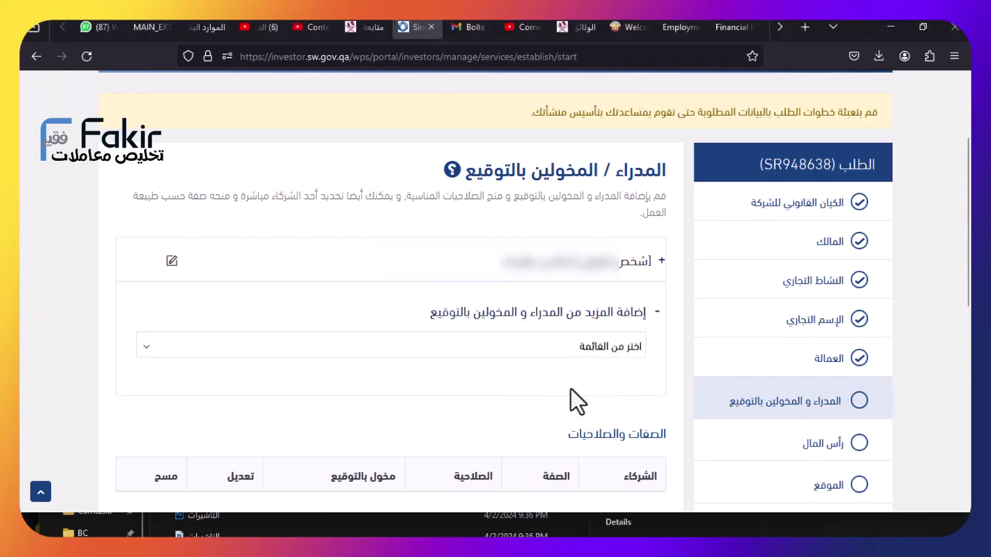
{"action": "left_click", "coordinate": [576, 349]}
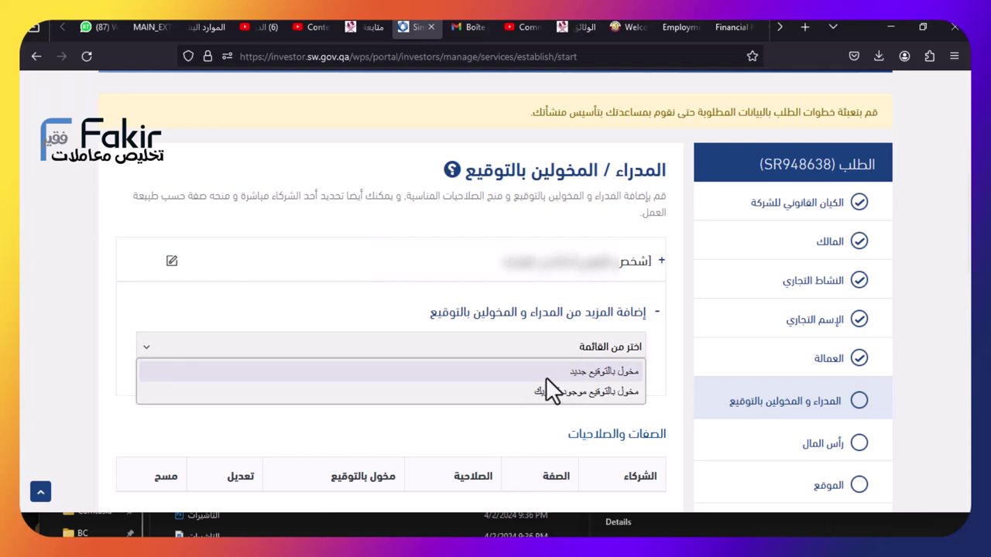
{"action": "left_click", "coordinate": [545, 394]}
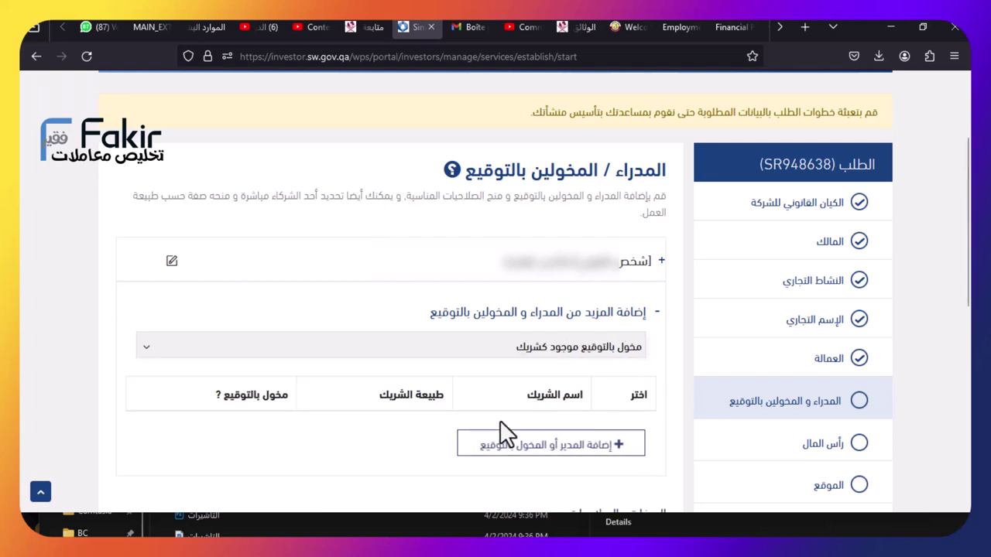
{"action": "left_click", "coordinate": [582, 347]}
{"action": "left_click", "coordinate": [582, 374]}
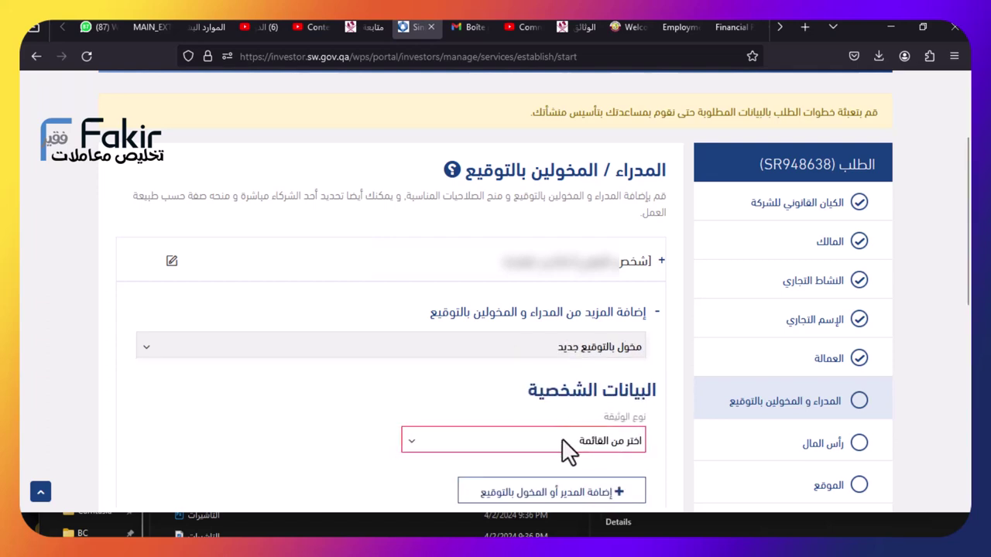
Set the document type to رقم البطاقة الشخصية and add the new manager or signatory
{"action": "left_click", "coordinate": [565, 439]}
{"action": "left_click", "coordinate": [557, 466]}
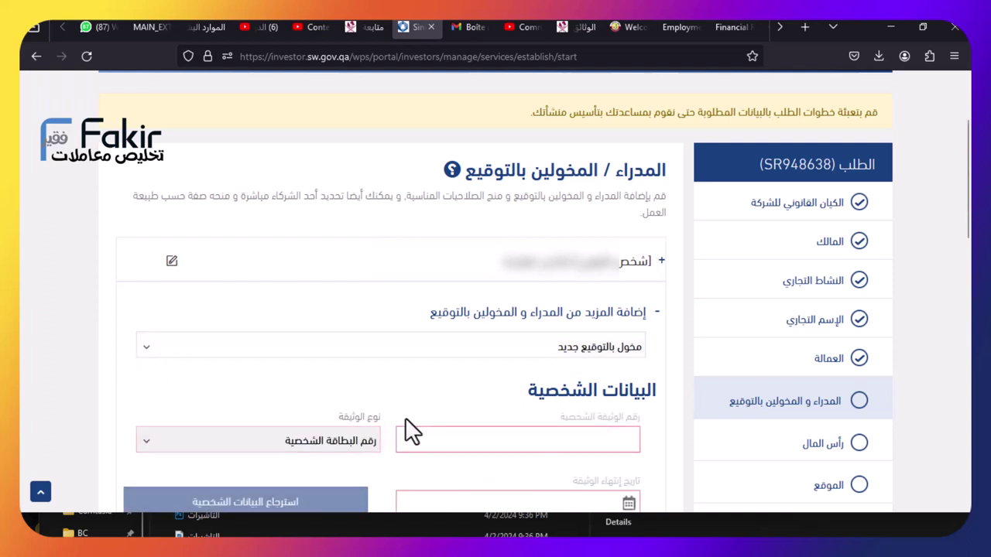
{"action": "scroll", "coordinate": [574, 380], "scroll_direction": "down", "scroll_amount": 2}
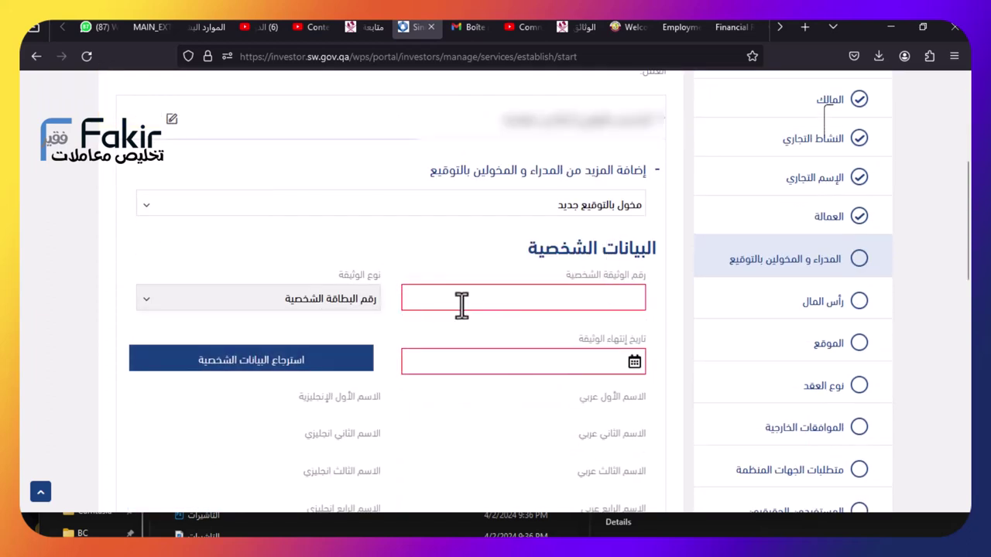
{"action": "scroll", "coordinate": [503, 376], "scroll_direction": "down", "scroll_amount": 3}
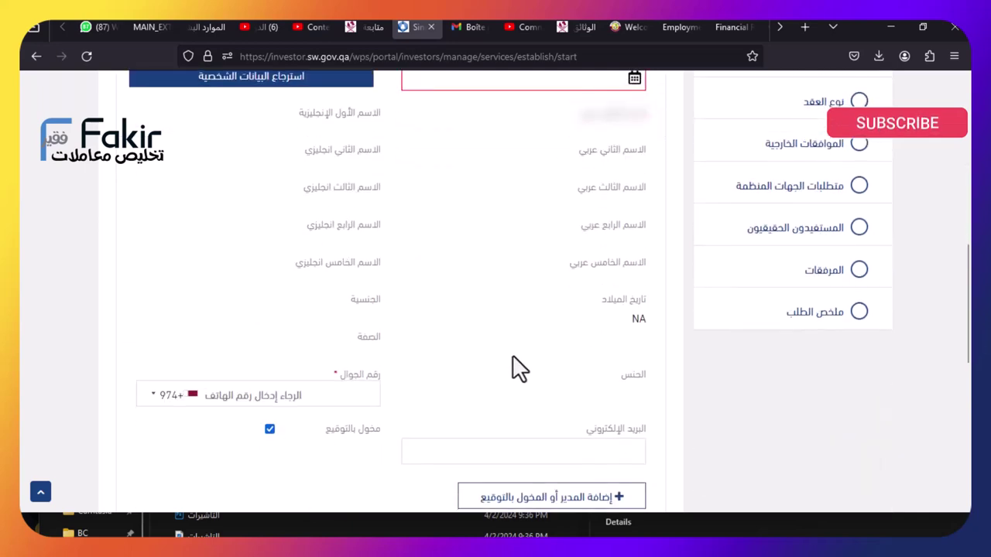
{"action": "scroll", "coordinate": [517, 362], "scroll_direction": "down", "scroll_amount": 1}
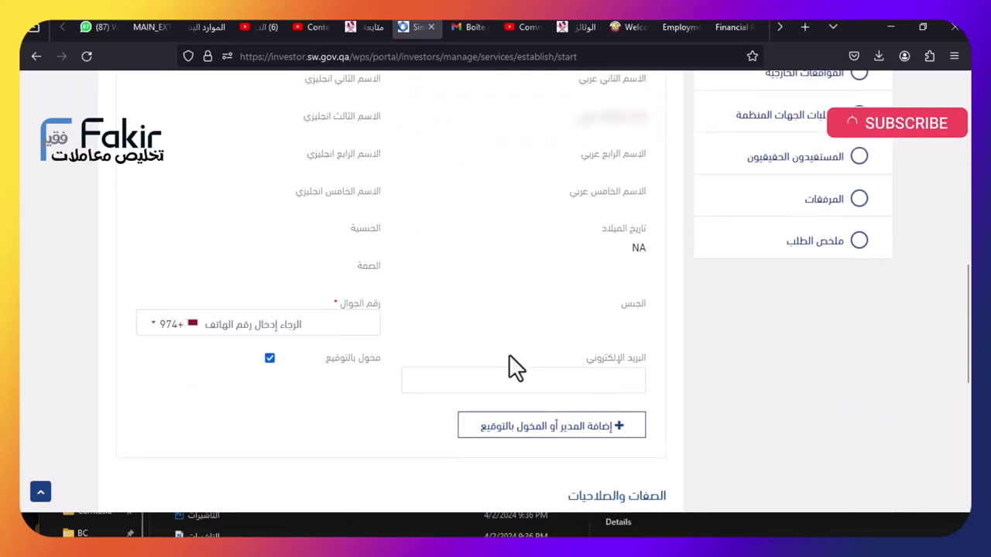
{"action": "left_click", "coordinate": [540, 425]}
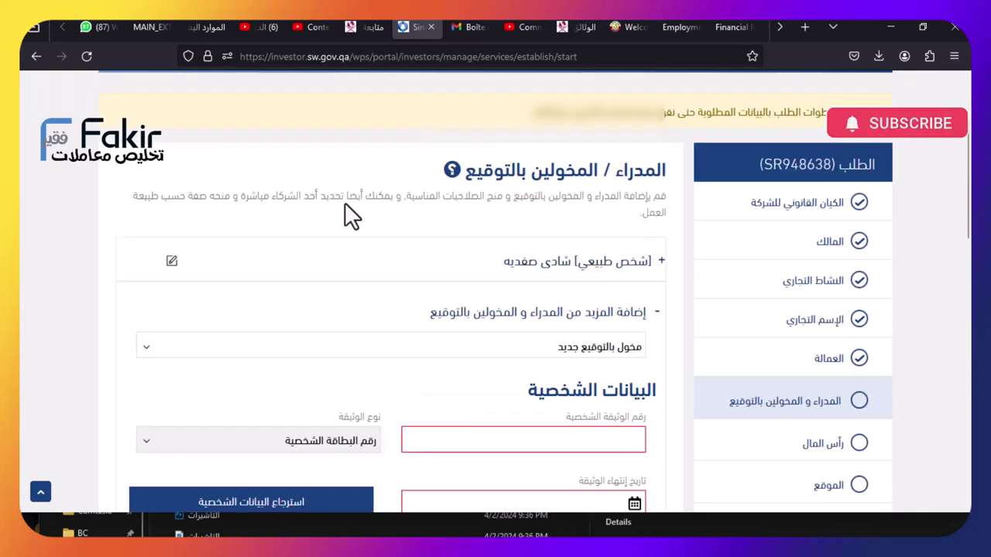
{"action": "scroll", "coordinate": [368, 168], "scroll_direction": "down", "scroll_amount": 10}
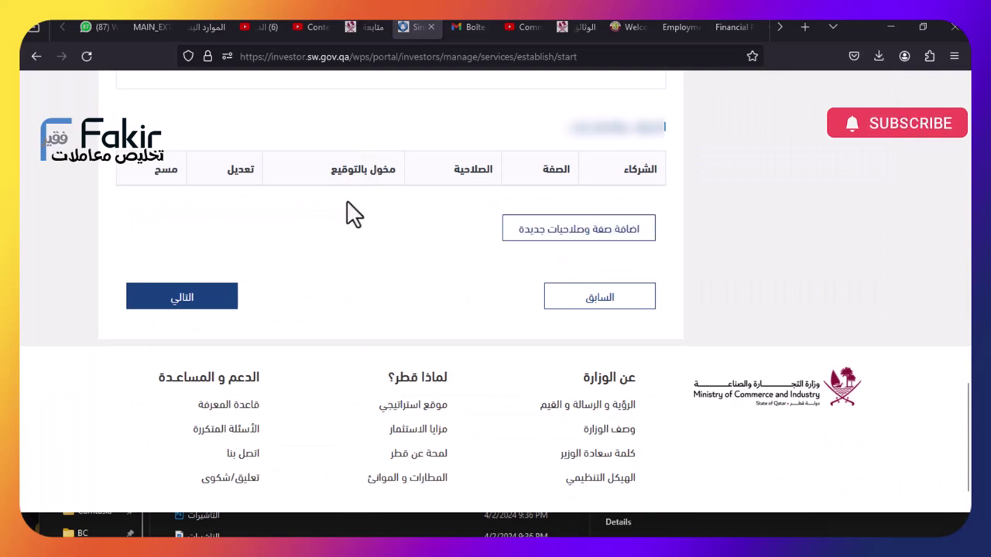
Start a new role entry assigning the existing signatory the role مدير
{"action": "left_click", "coordinate": [574, 239]}
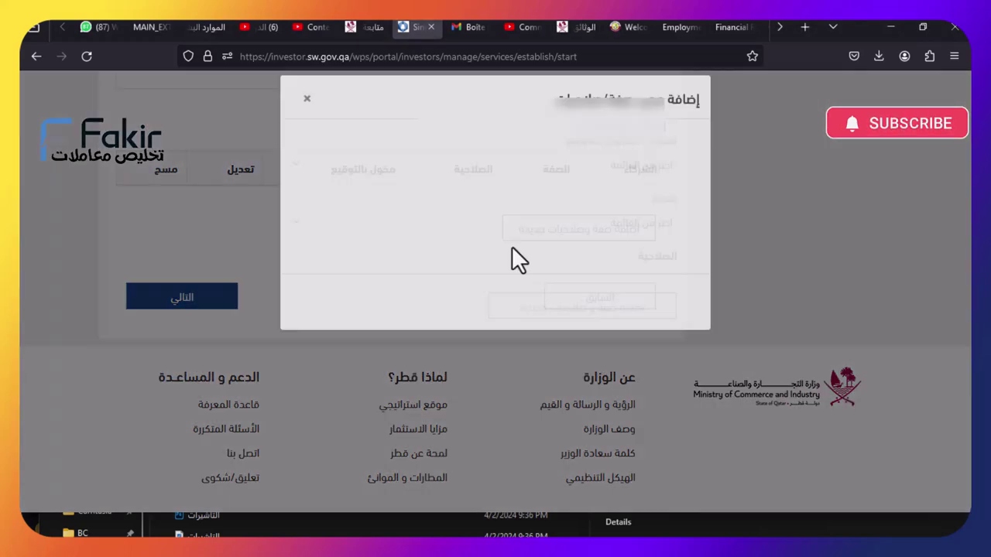
{"action": "left_click", "coordinate": [597, 181]}
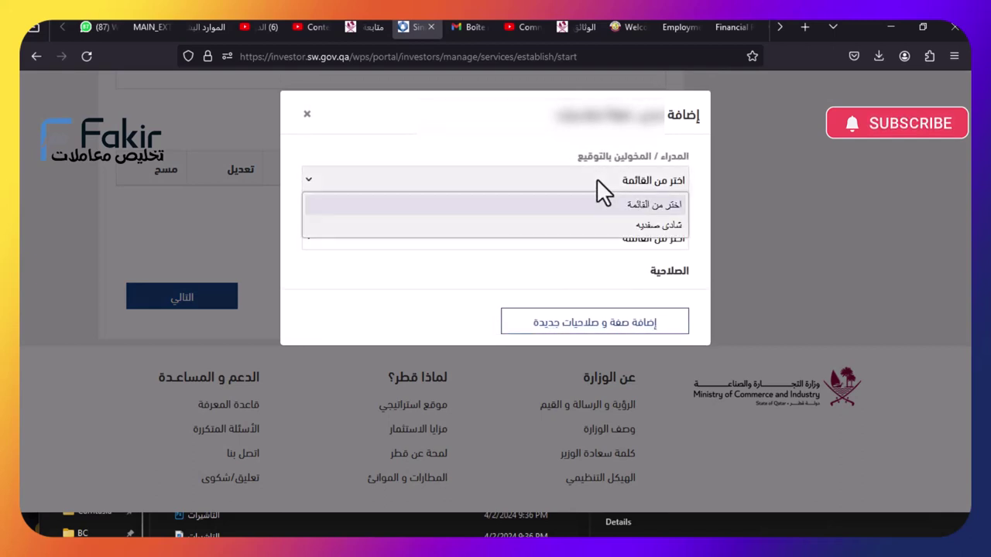
{"action": "left_click", "coordinate": [601, 175]}
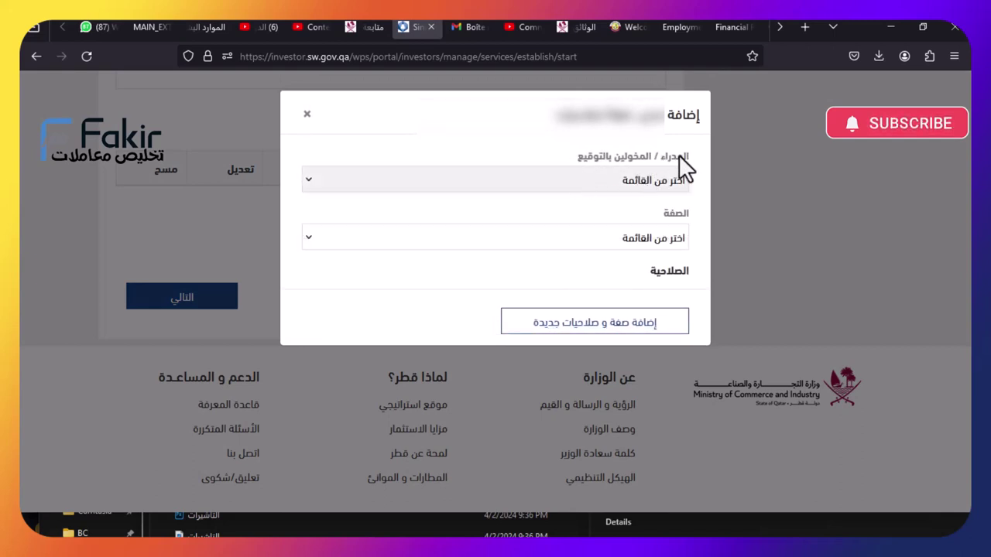
{"action": "left_click", "coordinate": [623, 182]}
{"action": "left_click", "coordinate": [623, 225]}
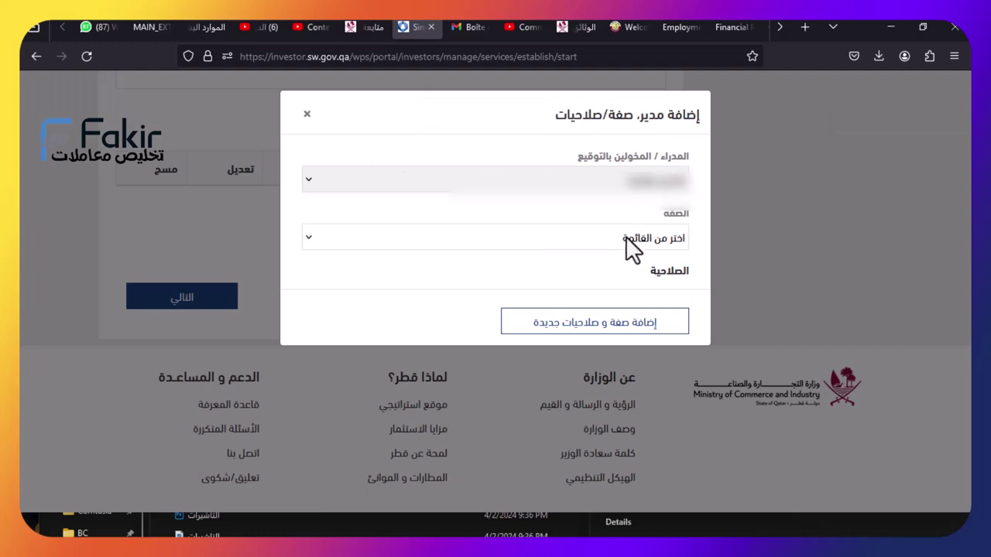
{"action": "left_click", "coordinate": [631, 240]}
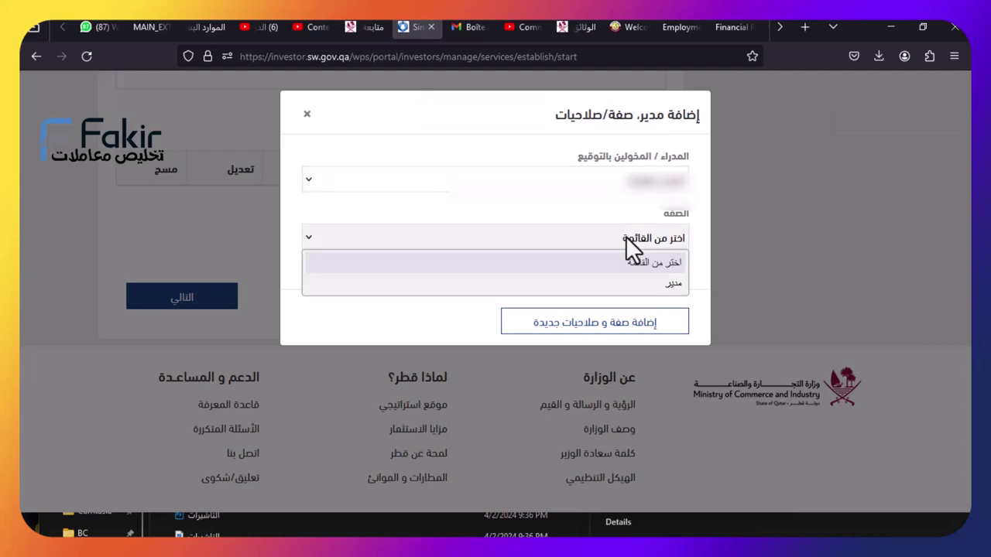
{"action": "left_click", "coordinate": [638, 283]}
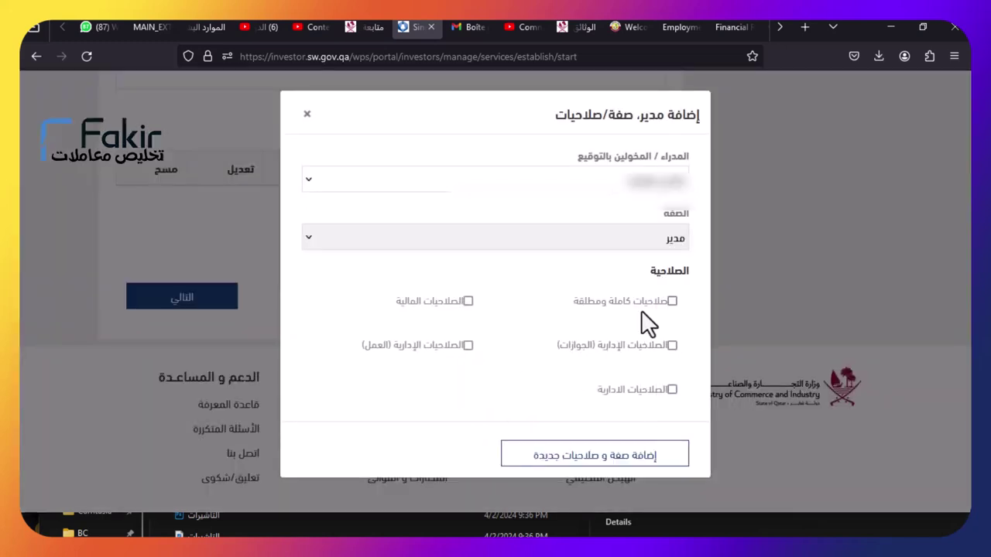
Grant full and absolute permissions, add the role to the table, and proceed to رأس المال
{"action": "left_click", "coordinate": [672, 302]}
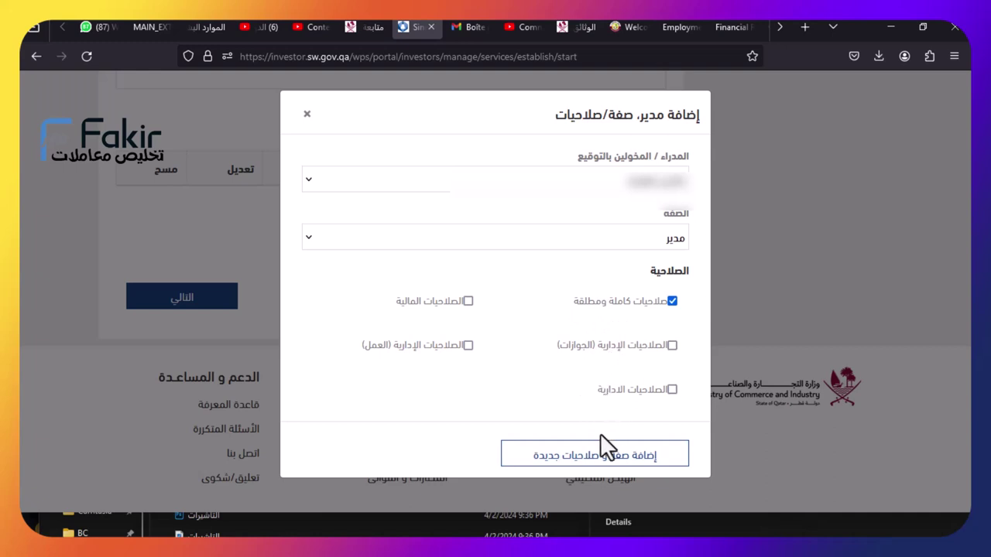
{"action": "left_click", "coordinate": [672, 346]}
{"action": "left_click", "coordinate": [672, 301]}
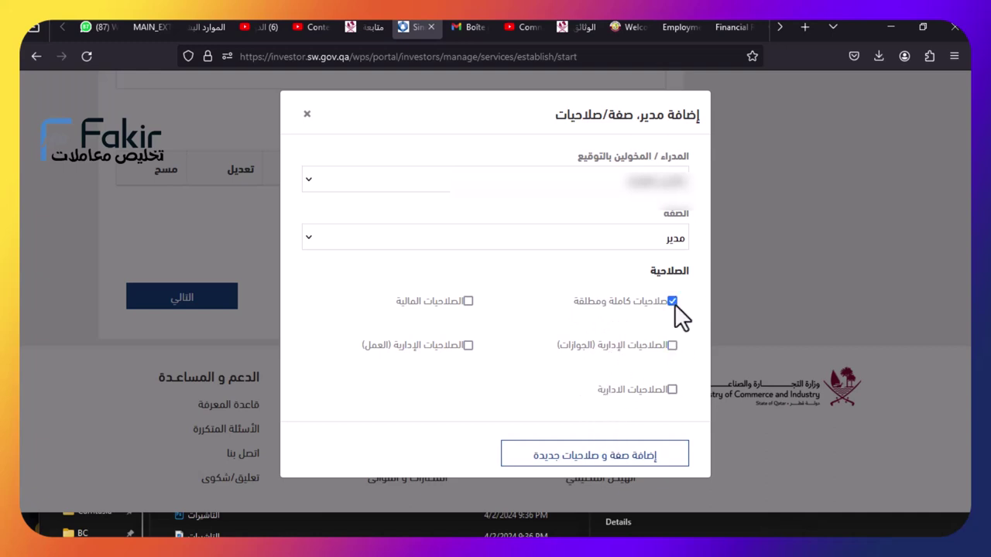
{"action": "left_click", "coordinate": [614, 457]}
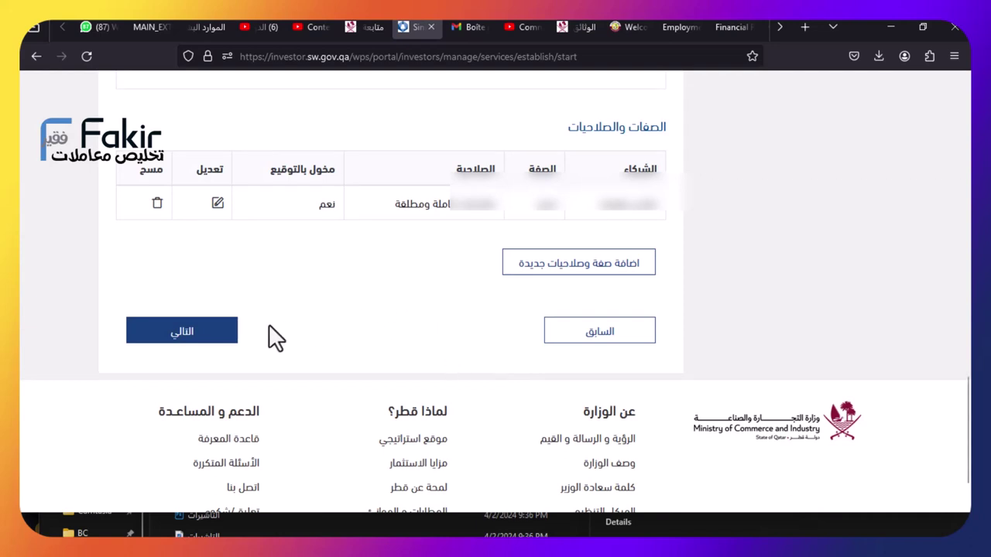
{"action": "left_click", "coordinate": [183, 332]}
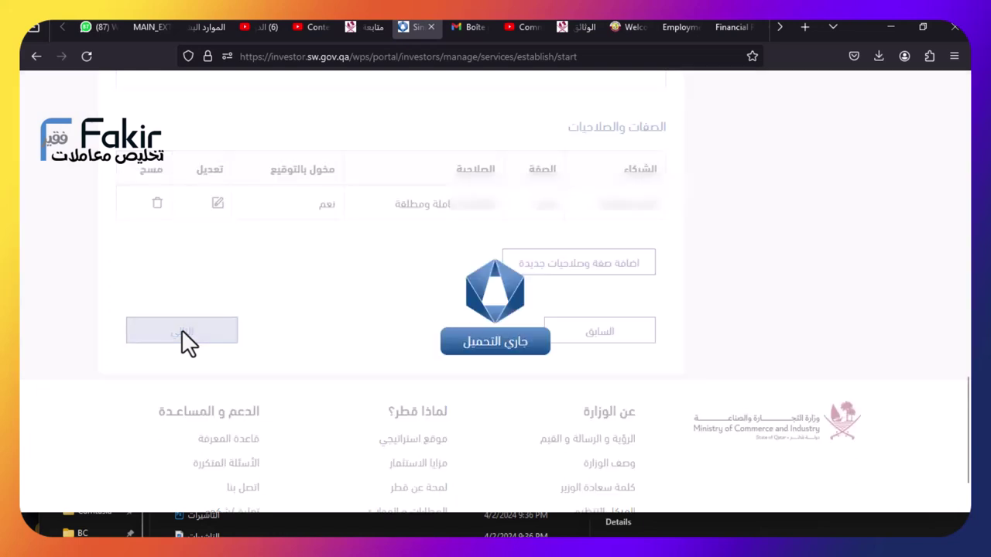
{"action": "scroll", "coordinate": [432, 300], "scroll_direction": "down", "scroll_amount": 3}
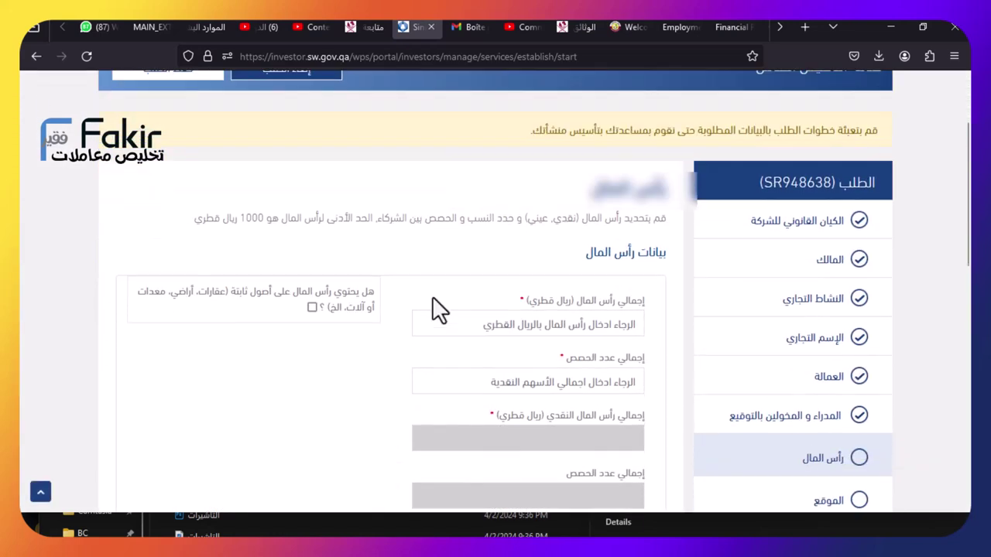
Enter a total capital of 10000 and a total of 100 shares
{"action": "left_click", "coordinate": [554, 232]}
{"action": "type", "text": "10000"}
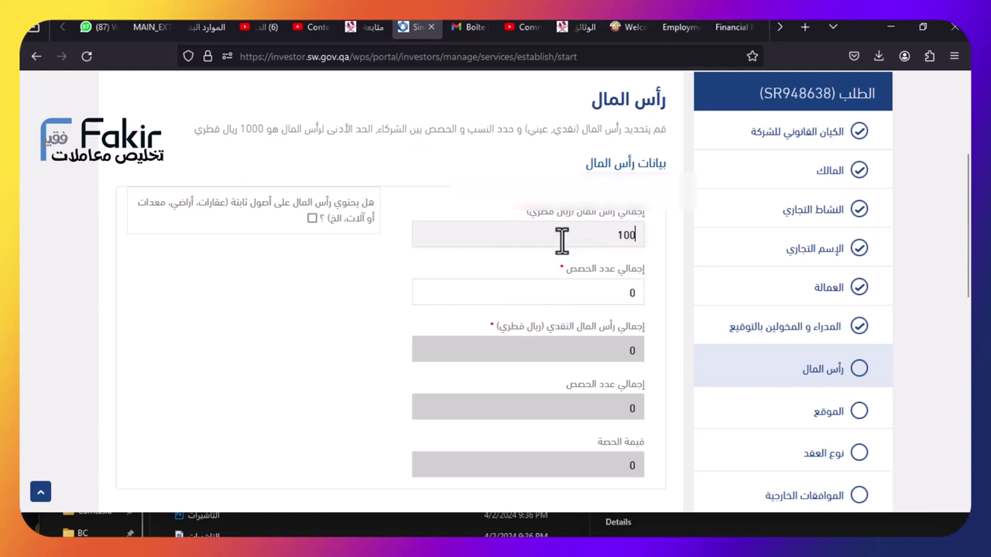
{"action": "left_click", "coordinate": [624, 292]}
{"action": "type", "text": "100"}
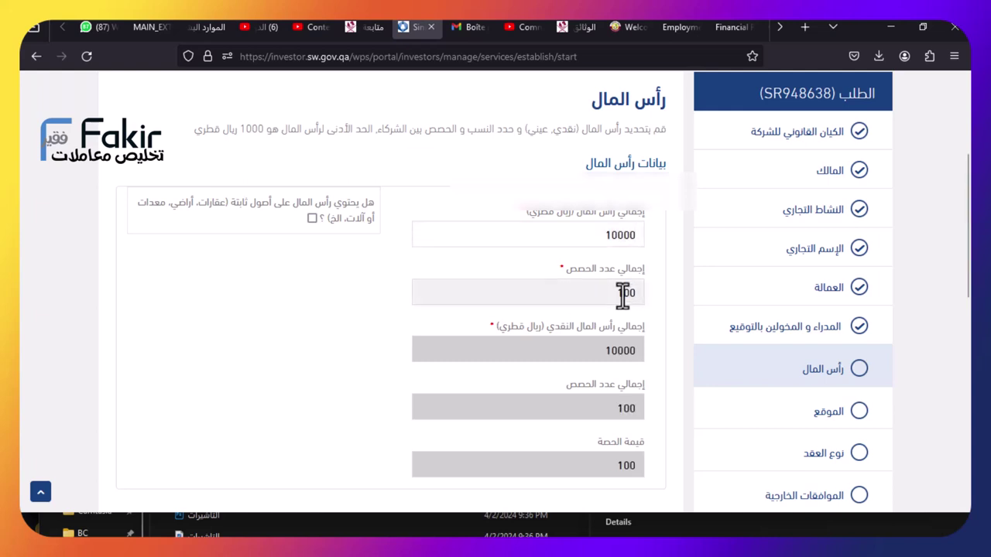
{"action": "scroll", "coordinate": [695, 414], "scroll_direction": "down", "scroll_amount": 3}
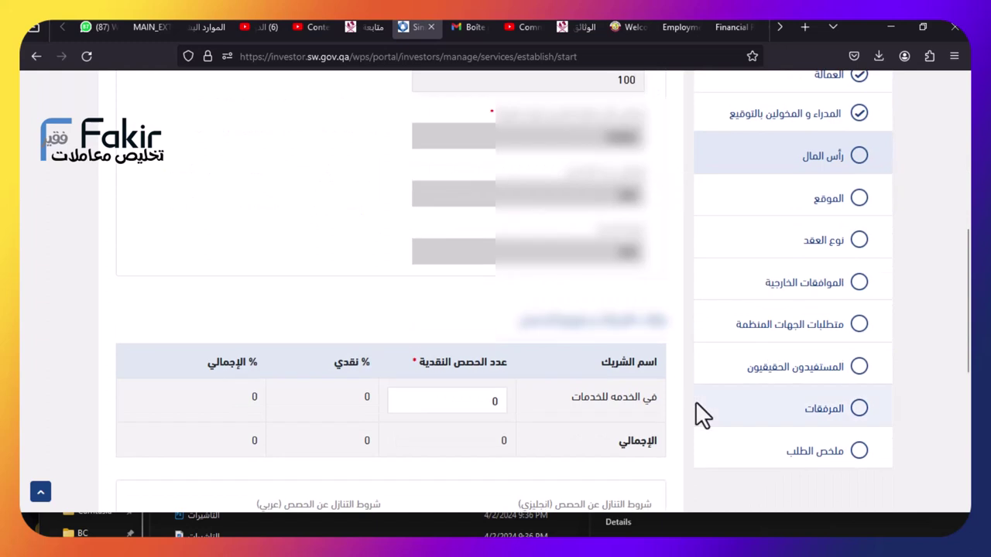
Assign the partner 100 cash shares and confirm the capital details
{"action": "left_click", "coordinate": [458, 401]}
{"action": "type", "text": "100"}
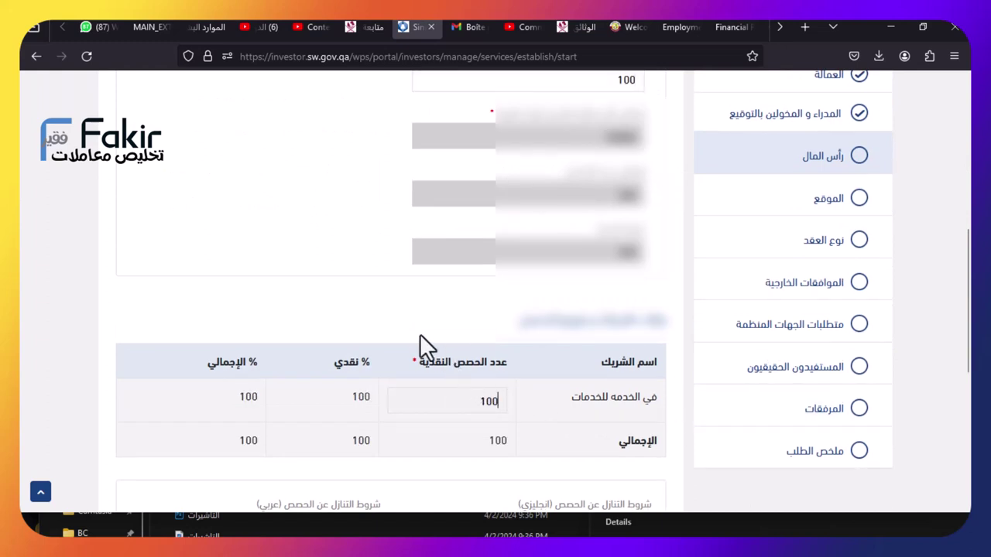
{"action": "scroll", "coordinate": [419, 334], "scroll_direction": "down", "scroll_amount": 2}
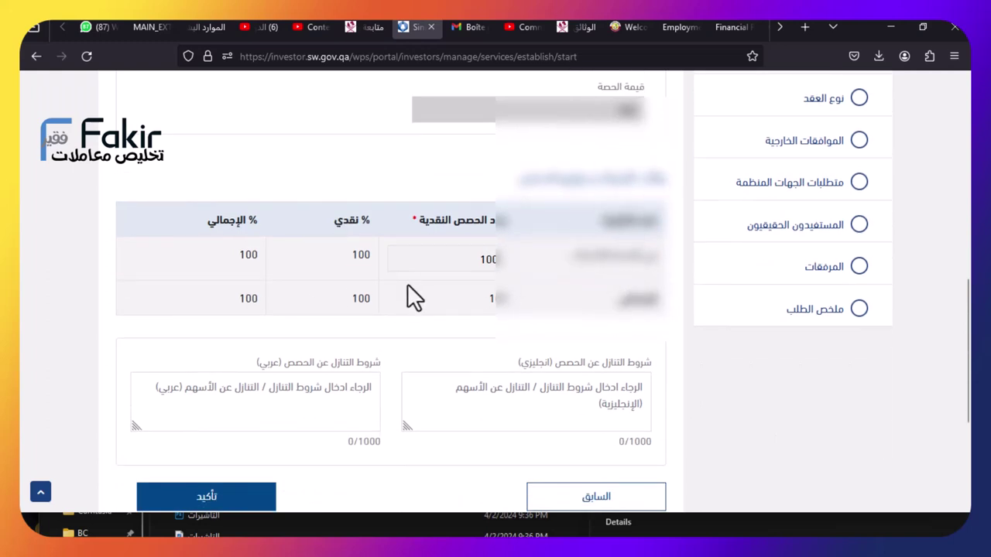
{"action": "scroll", "coordinate": [520, 288], "scroll_direction": "down", "scroll_amount": 2}
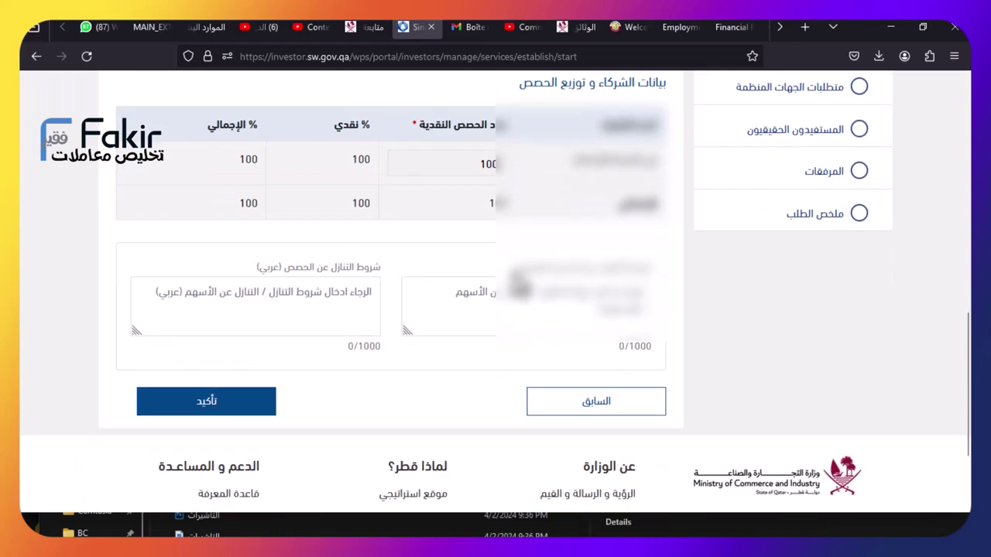
{"action": "scroll", "coordinate": [520, 288], "scroll_direction": "down", "scroll_amount": 1}
{"action": "left_click", "coordinate": [267, 360]}
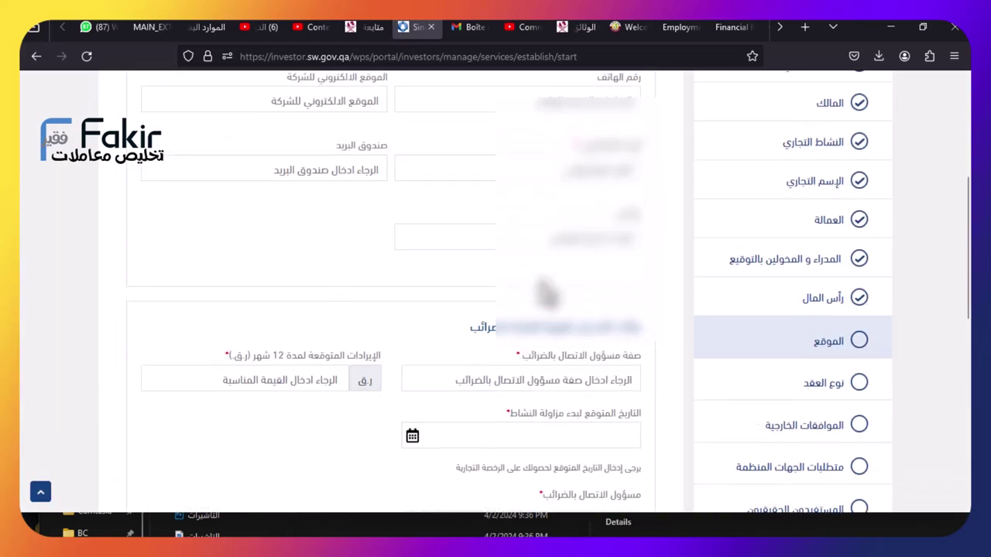
Scroll through the loaded Location step down to the تفاصيل الموقع section
{"action": "scroll", "coordinate": [546, 288], "scroll_direction": "up", "scroll_amount": 2}
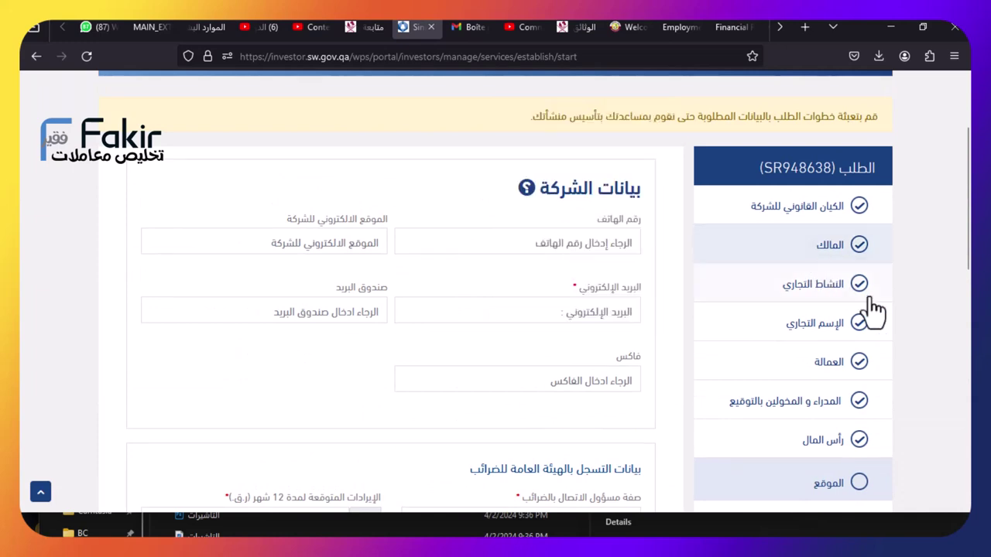
{"action": "scroll", "coordinate": [805, 349], "scroll_direction": "down", "scroll_amount": 1}
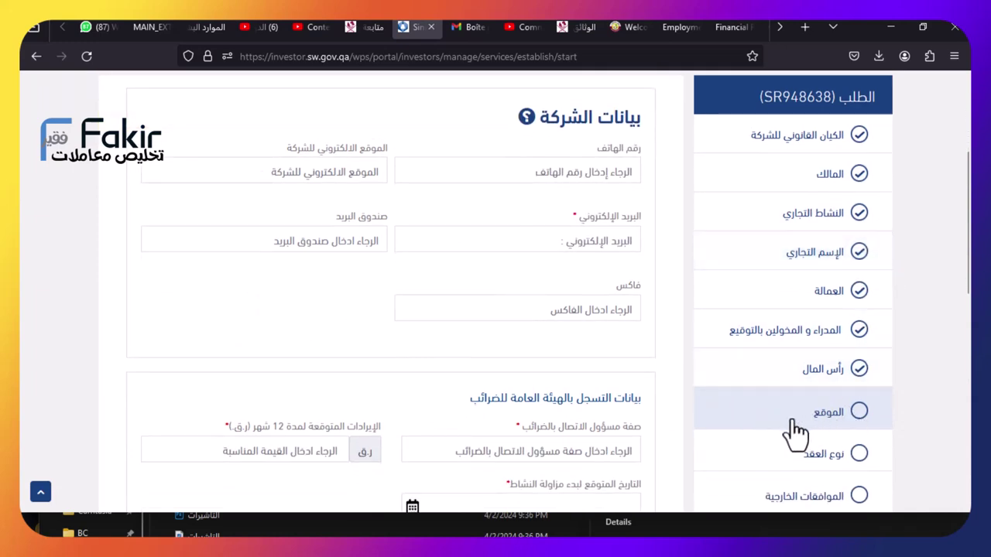
{"action": "scroll", "coordinate": [620, 291], "scroll_direction": "up", "scroll_amount": 2}
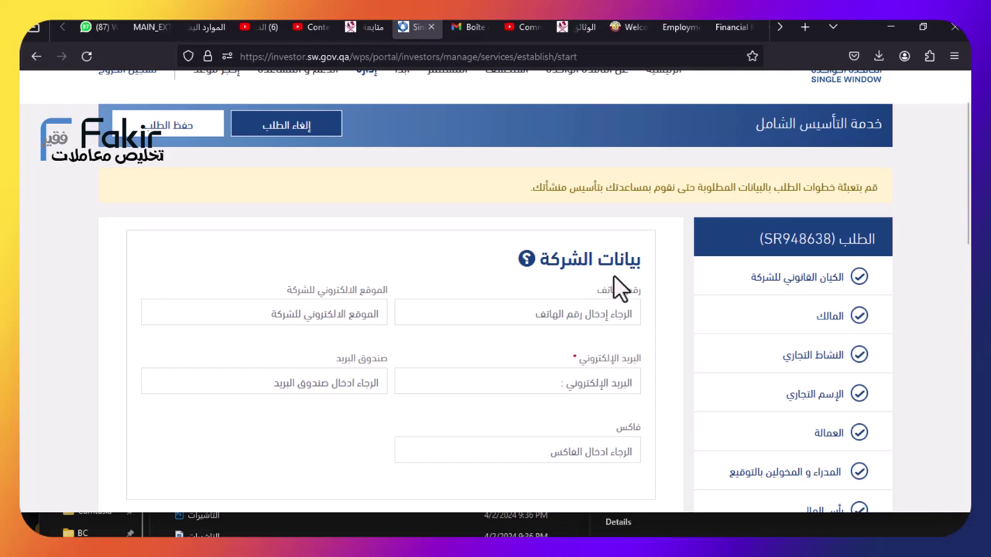
{"action": "scroll", "coordinate": [577, 278], "scroll_direction": "down", "scroll_amount": 1}
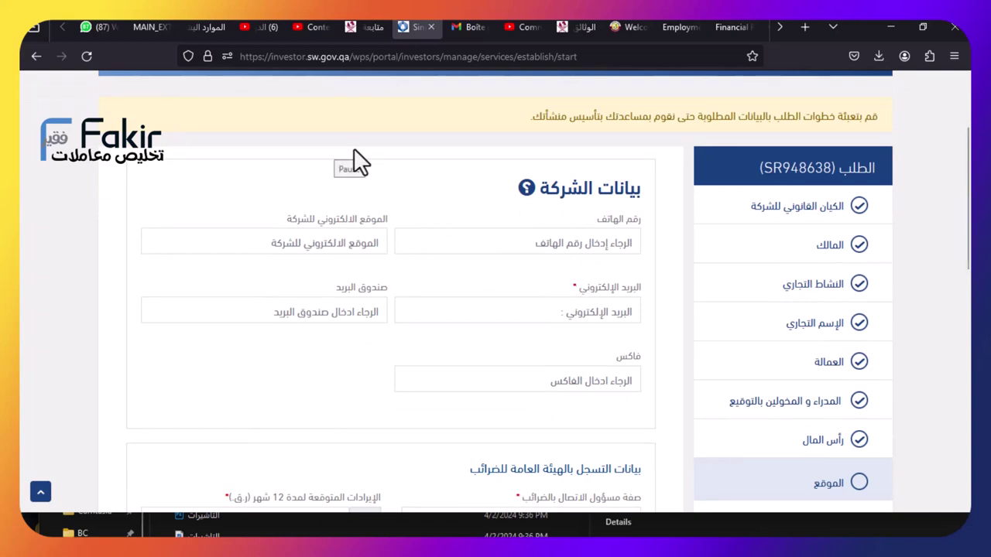
{"action": "scroll", "coordinate": [354, 160], "scroll_direction": "down", "scroll_amount": 10}
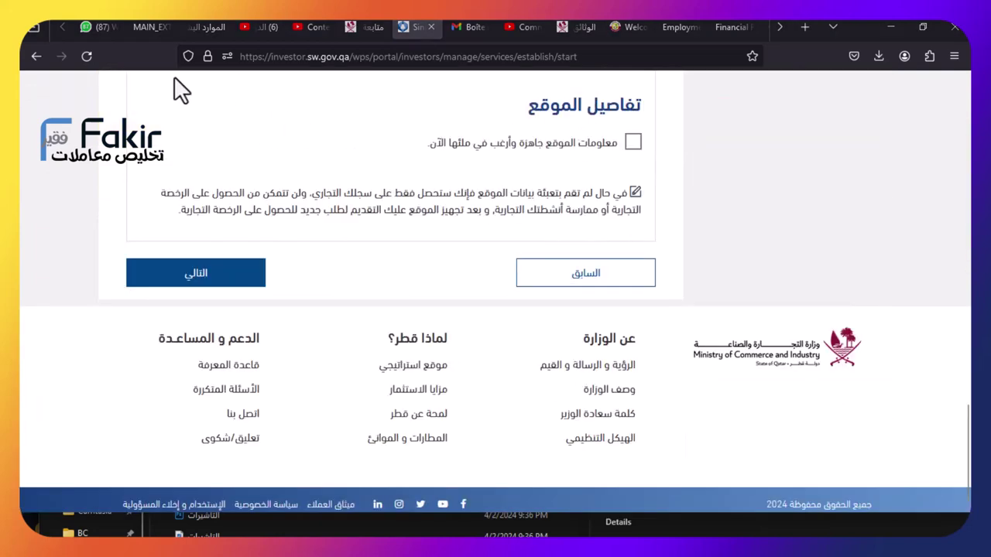
Tick the checkbox declaring the location information ready
{"action": "left_click", "coordinate": [632, 142]}
{"action": "scroll", "coordinate": [633, 154], "scroll_direction": "down", "scroll_amount": 2}
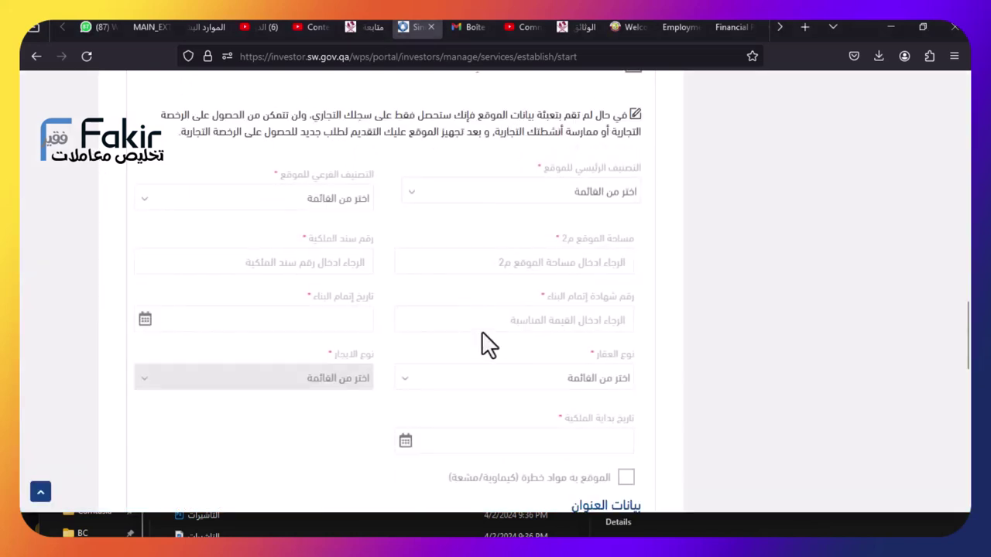
{"action": "scroll", "coordinate": [476, 337], "scroll_direction": "down", "scroll_amount": 3}
{"action": "scroll", "coordinate": [465, 329], "scroll_direction": "up", "scroll_amount": 2}
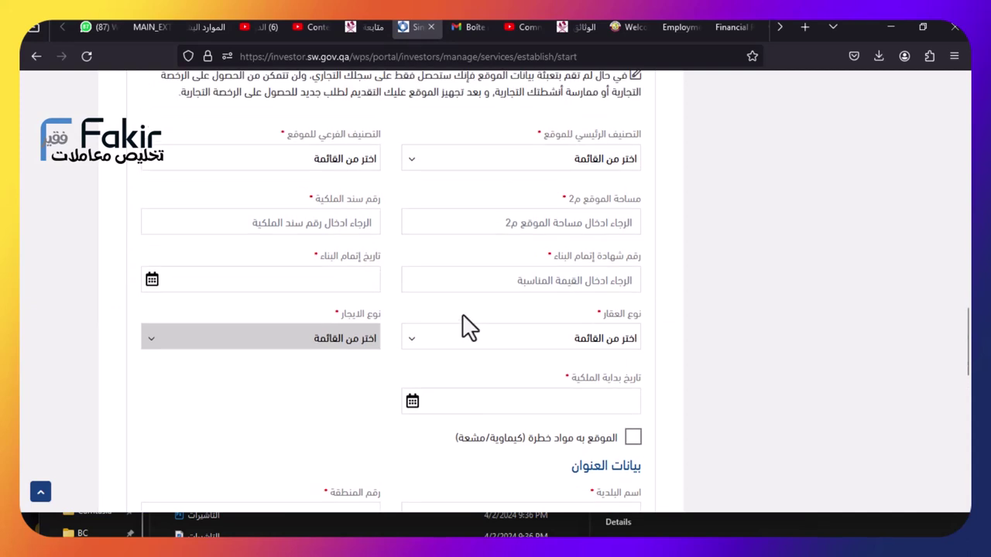
{"action": "scroll", "coordinate": [464, 325], "scroll_direction": "up", "scroll_amount": 1}
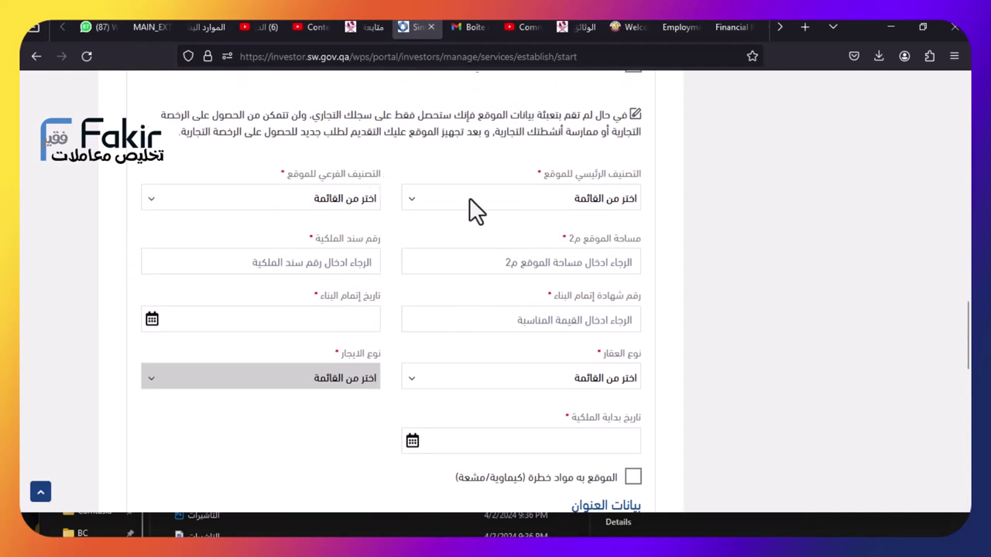
Classify the site with main category تجاري and sub-category كوفي شوب
{"action": "left_click", "coordinate": [558, 199]}
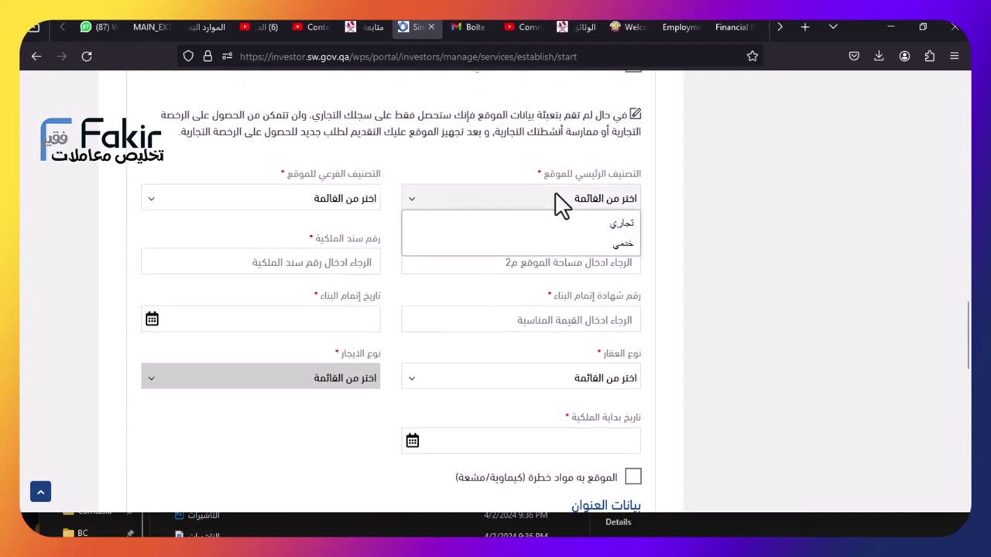
{"action": "left_click", "coordinate": [562, 226]}
{"action": "left_click", "coordinate": [321, 199]}
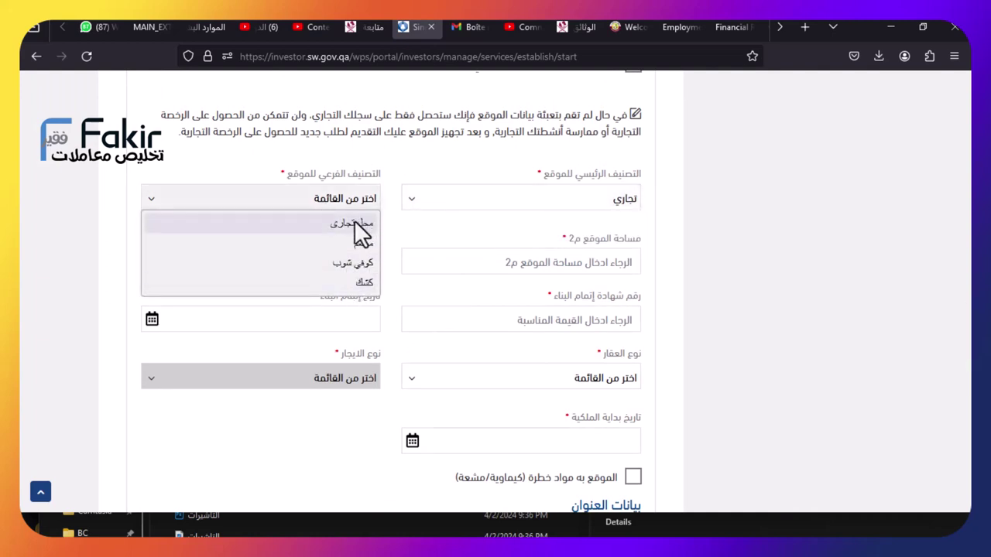
{"action": "left_click", "coordinate": [350, 264]}
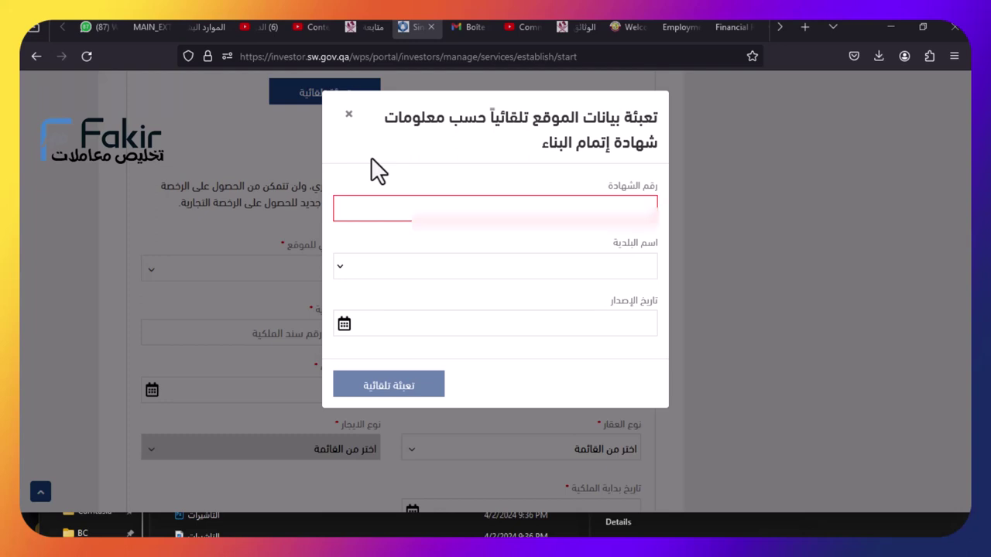
Enter certificate number 1 and select بلدية الخور as the issuing municipality
{"action": "left_click", "coordinate": [463, 198]}
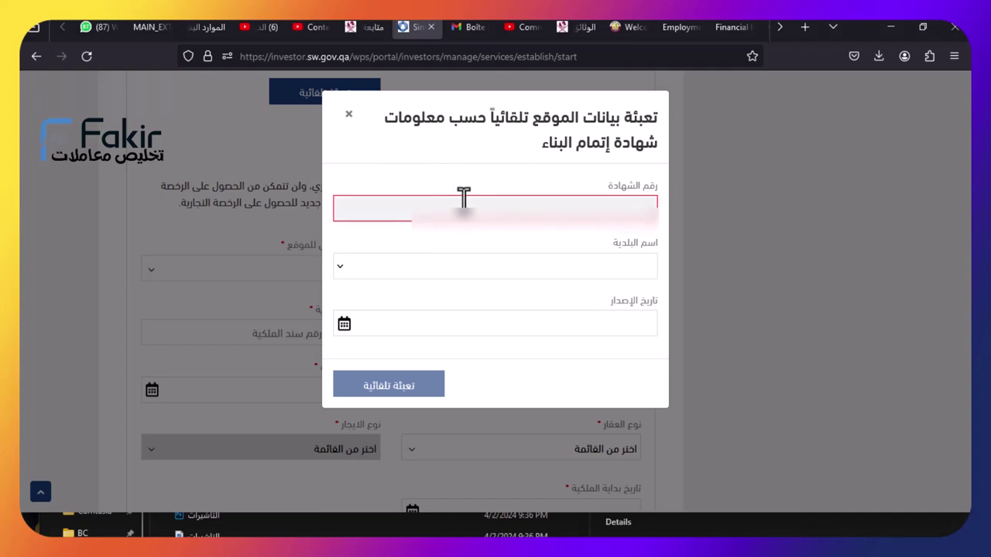
{"action": "type", "text": "1d"}
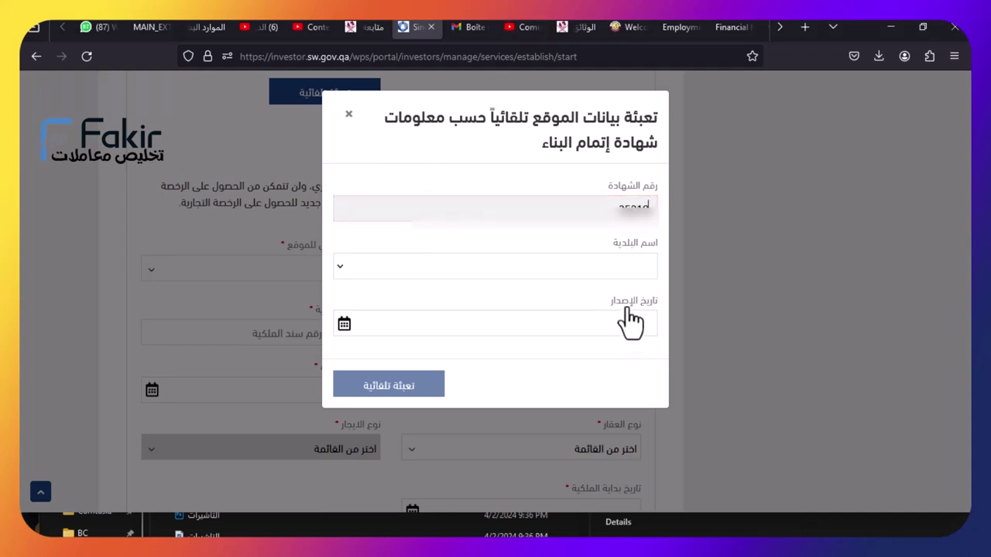
{"action": "left_click", "coordinate": [617, 267]}
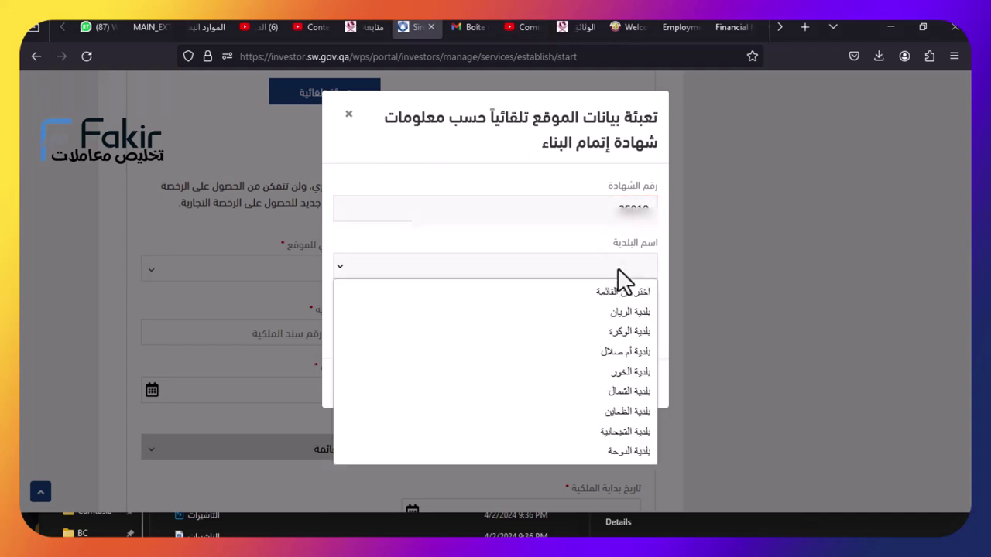
{"action": "left_click", "coordinate": [626, 372]}
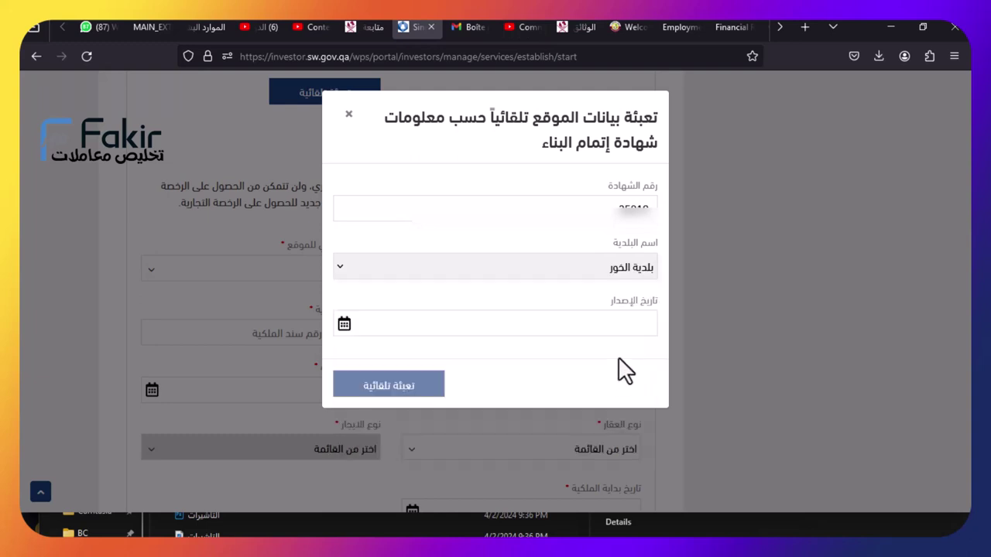
Set the certificate issue date to 19 February 2023 and run the auto-fill
{"action": "left_click", "coordinate": [623, 323]}
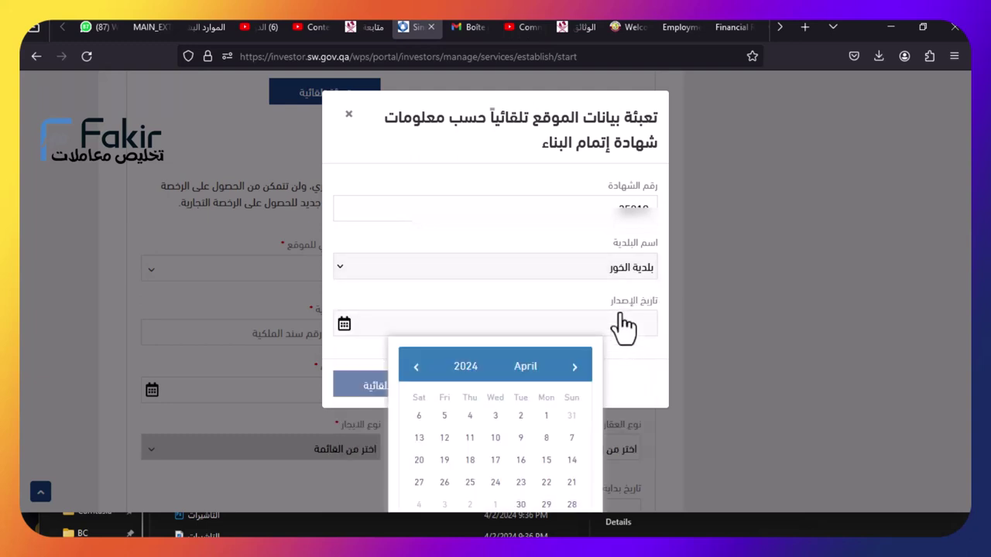
{"action": "left_click", "coordinate": [465, 369]}
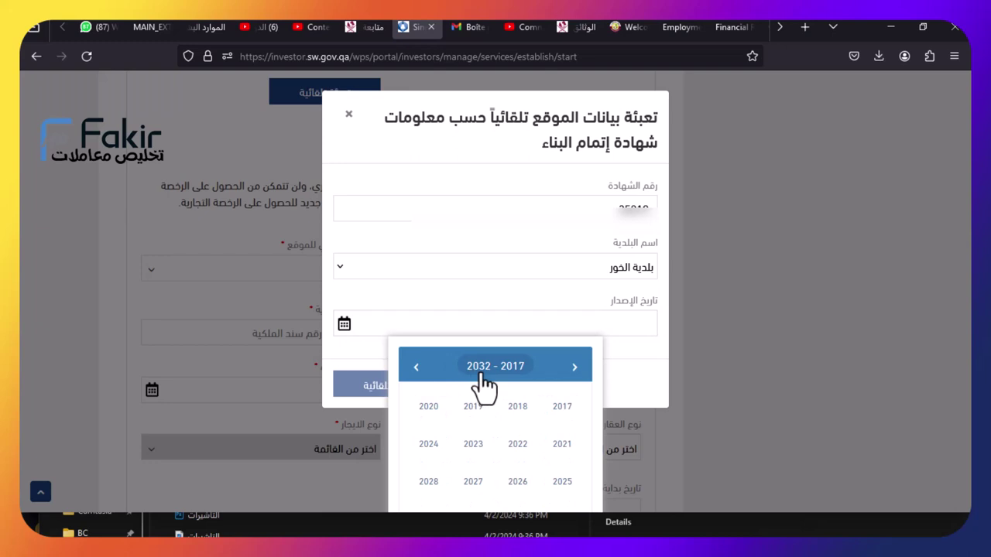
{"action": "left_click", "coordinate": [473, 445]}
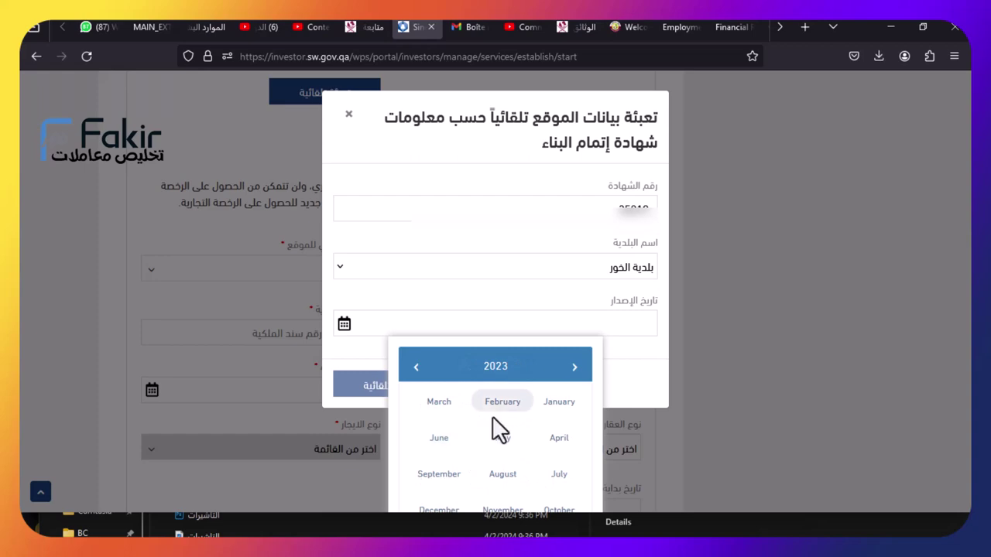
{"action": "left_click", "coordinate": [497, 411]}
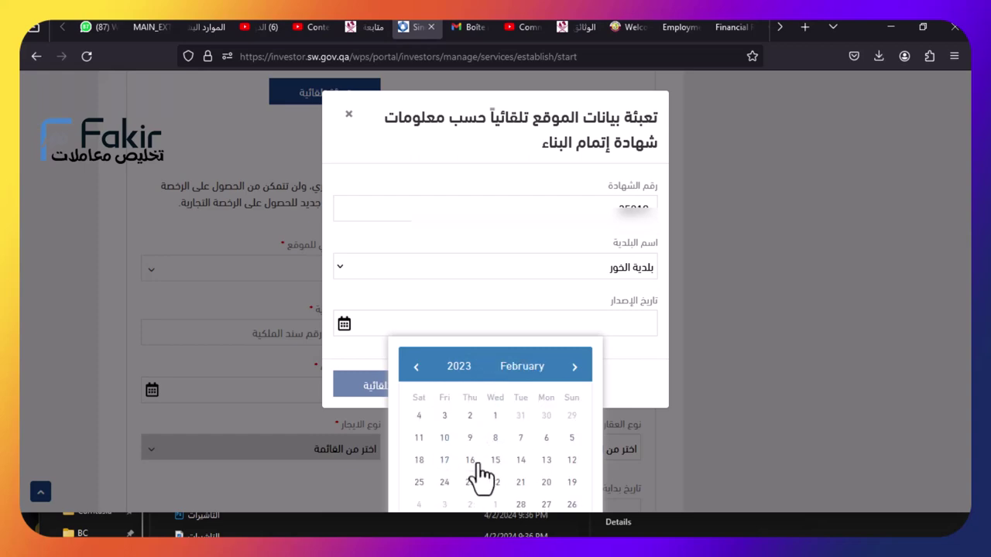
{"action": "left_click", "coordinate": [571, 482]}
{"action": "left_click", "coordinate": [399, 385]}
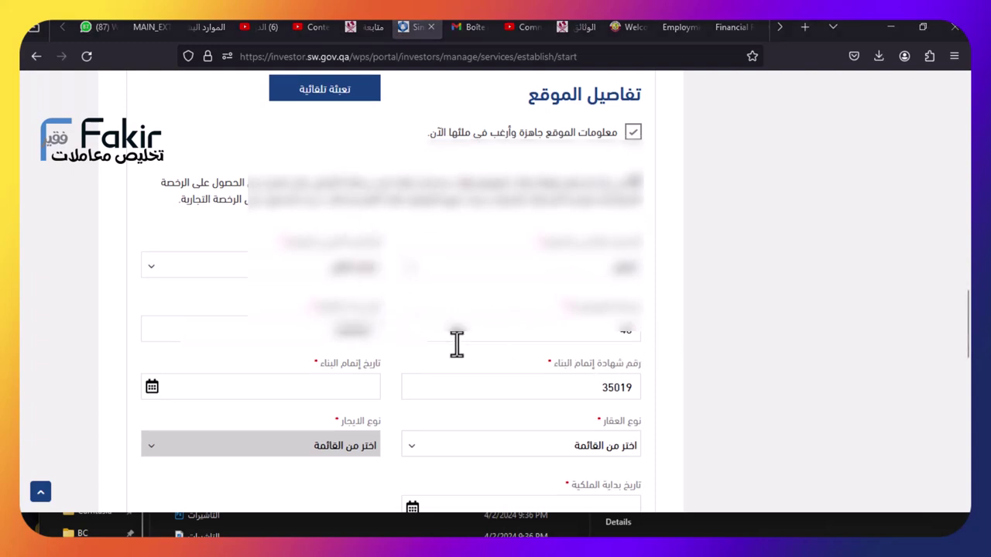
Set the building completion date to 2023-02-19
{"action": "scroll", "coordinate": [457, 345], "scroll_direction": "down", "scroll_amount": 2}
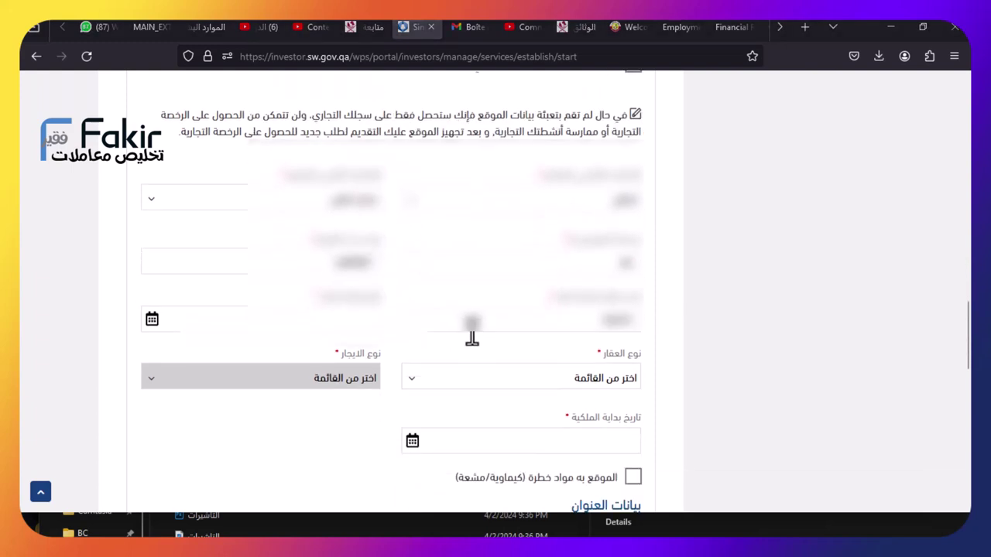
{"action": "left_click", "coordinate": [151, 321]}
{"action": "left_click", "coordinate": [230, 123]}
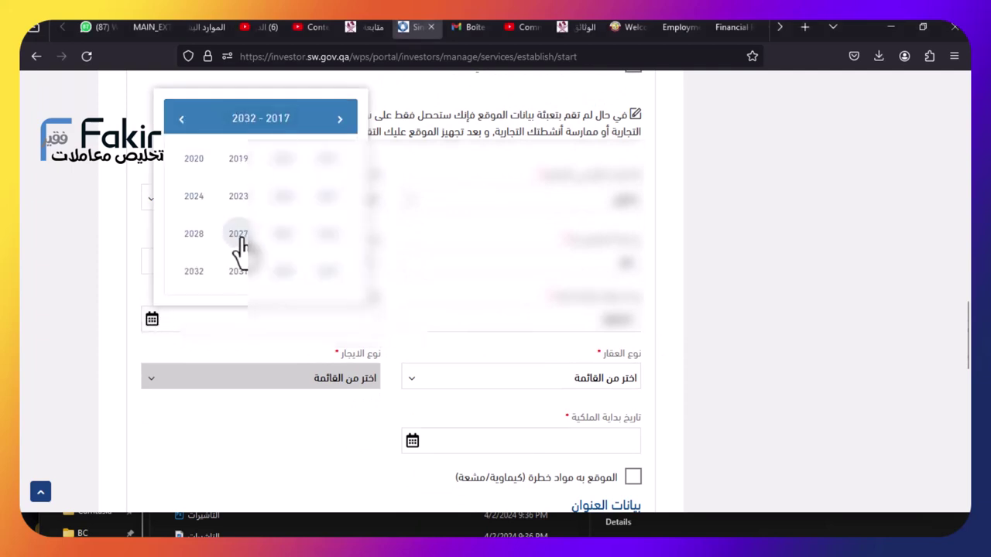
{"action": "left_click", "coordinate": [239, 199]}
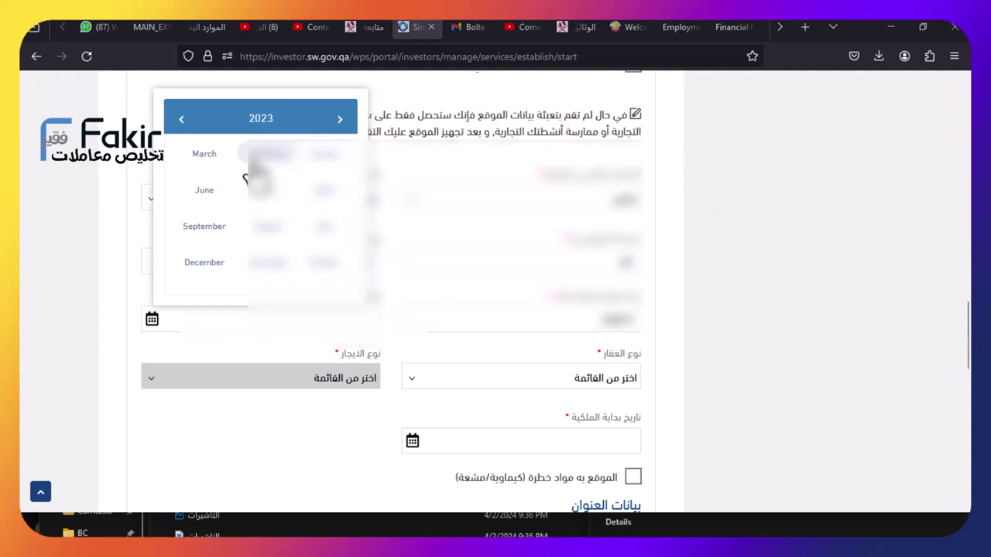
{"action": "left_click", "coordinate": [260, 159]}
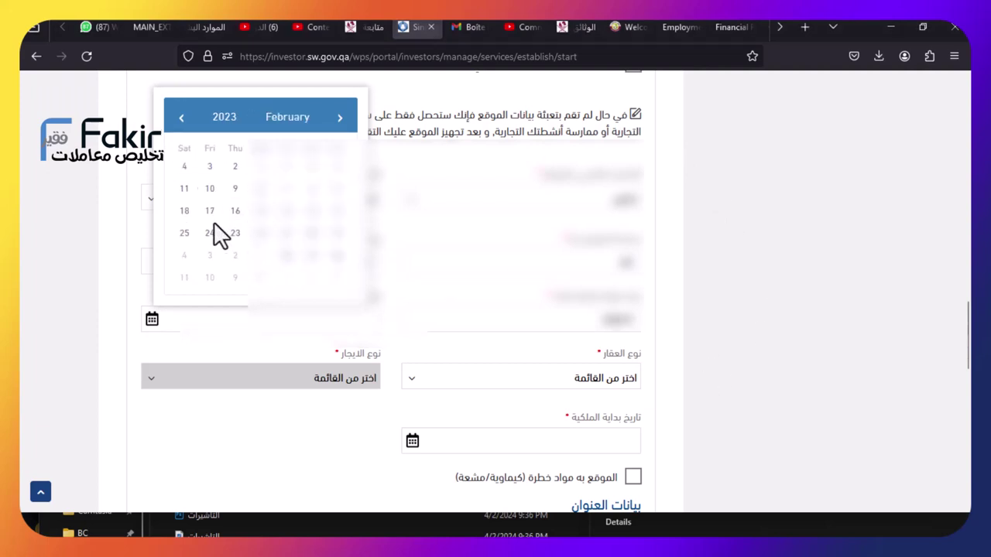
{"action": "left_click", "coordinate": [337, 233]}
{"action": "scroll", "coordinate": [396, 314], "scroll_direction": "down", "scroll_amount": 4}
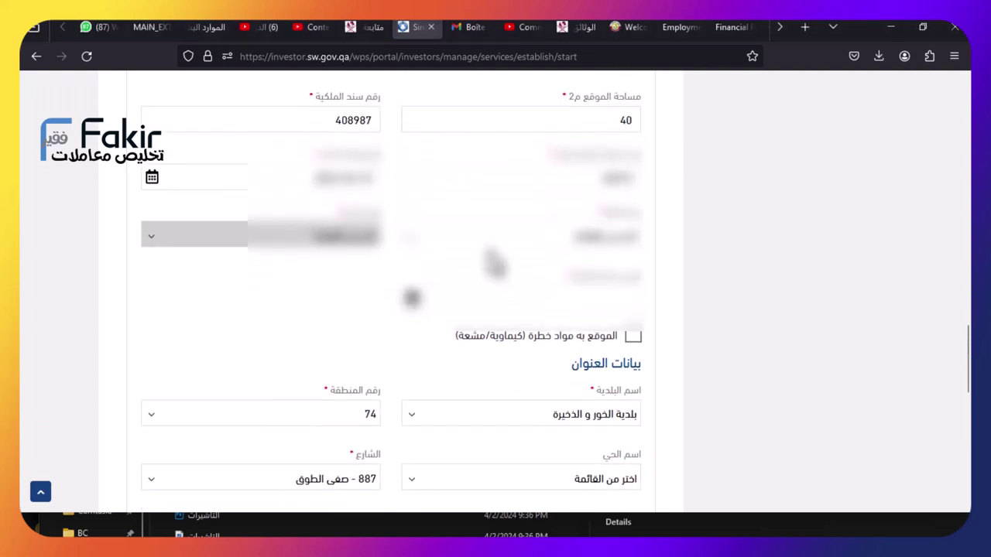
{"action": "scroll", "coordinate": [473, 275], "scroll_direction": "up", "scroll_amount": 5}
{"action": "scroll", "coordinate": [474, 275], "scroll_direction": "down", "scroll_amount": 1}
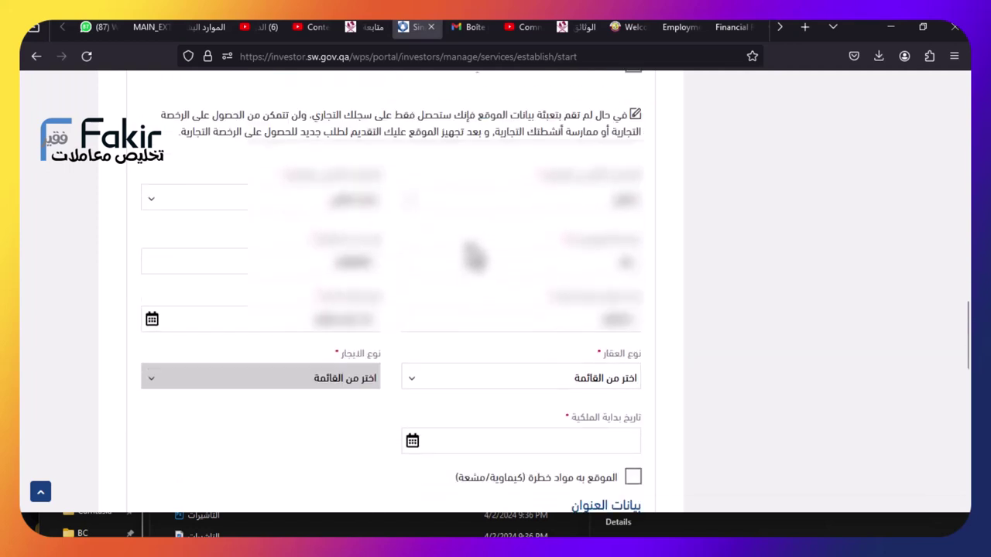
Set the property type to مؤجرة and choose a lease type
{"action": "left_click", "coordinate": [500, 375]}
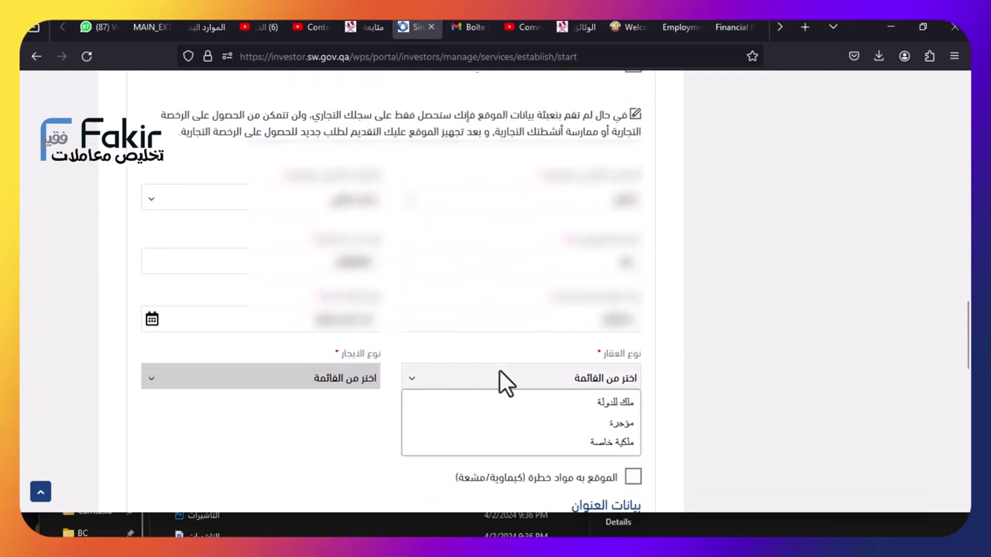
{"action": "left_click", "coordinate": [503, 422]}
{"action": "left_click", "coordinate": [376, 386]}
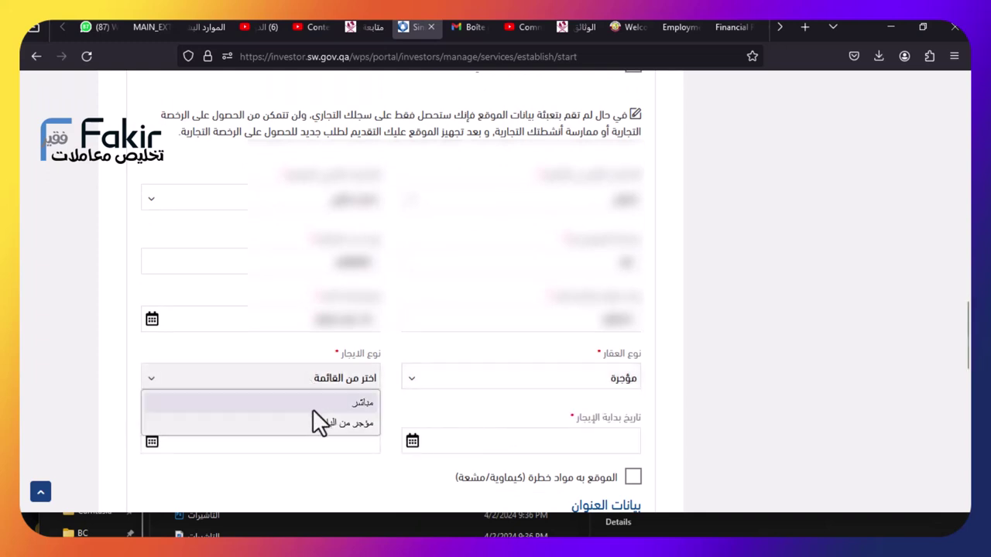
{"action": "left_click", "coordinate": [318, 408]}
{"action": "scroll", "coordinate": [346, 397], "scroll_direction": "down", "scroll_amount": 1}
{"action": "scroll", "coordinate": [352, 397], "scroll_direction": "down", "scroll_amount": 2}
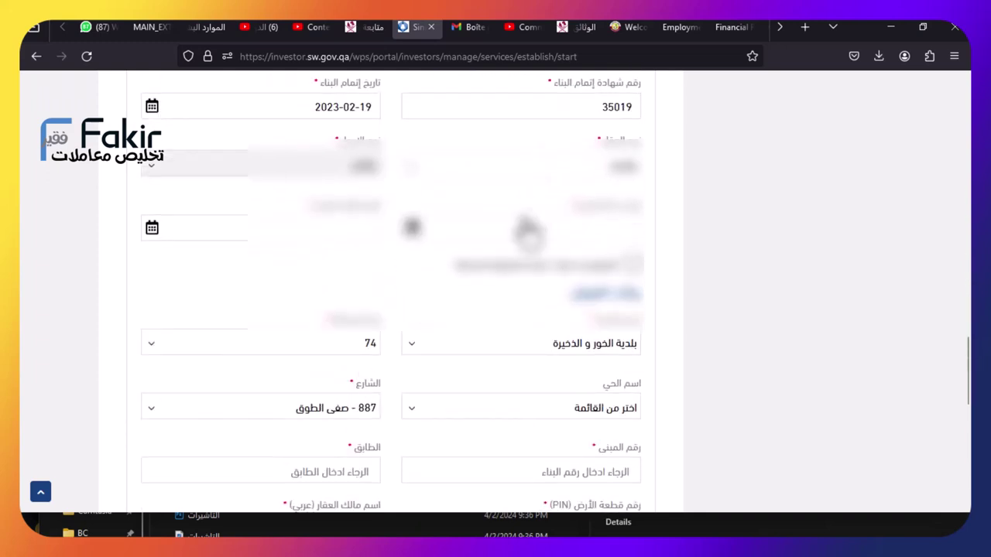
Set the lease period from 2024-04-01 to 2027-03-30
{"action": "left_click", "coordinate": [444, 236]}
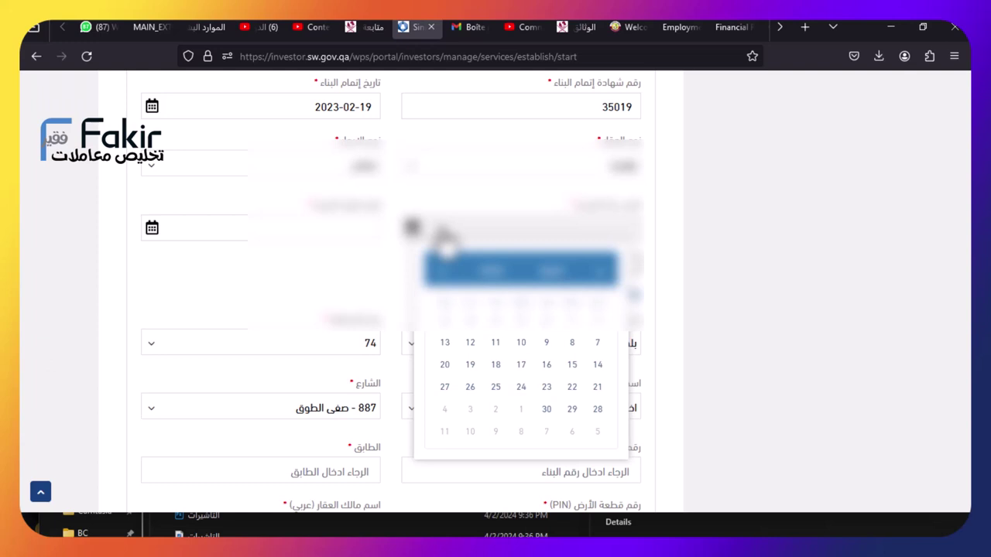
{"action": "left_click", "coordinate": [570, 320]}
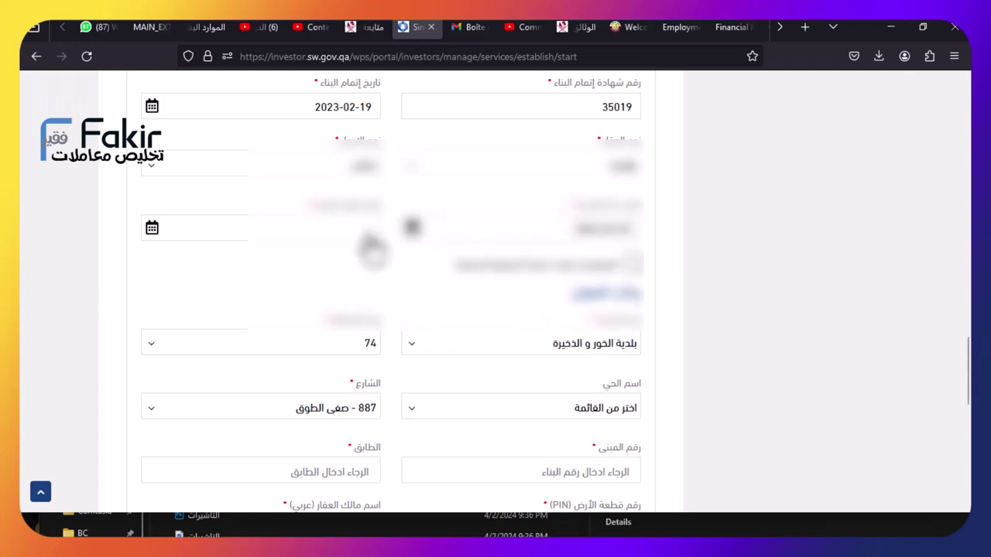
{"action": "left_click", "coordinate": [267, 230]}
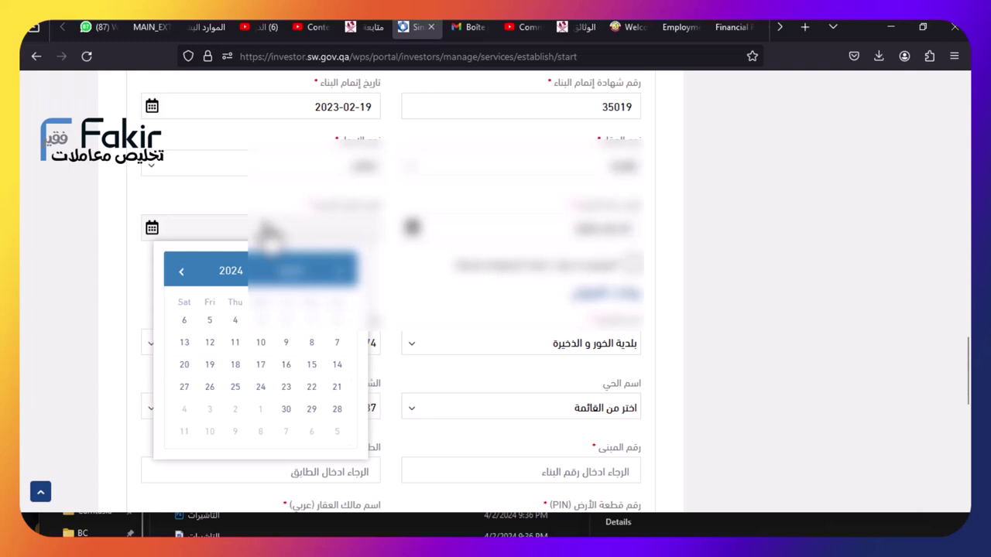
{"action": "left_click", "coordinate": [236, 275]}
{"action": "left_click", "coordinate": [240, 390]}
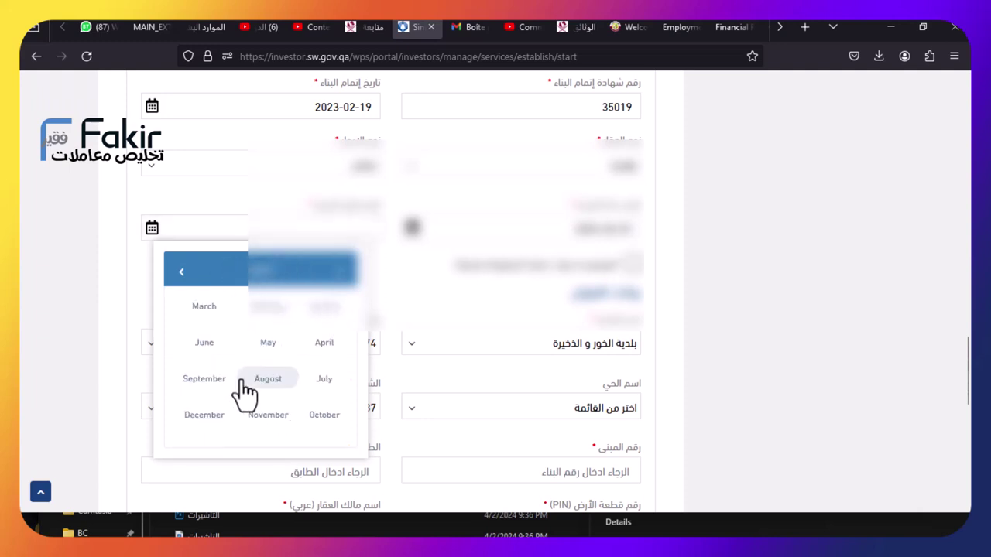
{"action": "left_click", "coordinate": [187, 310]}
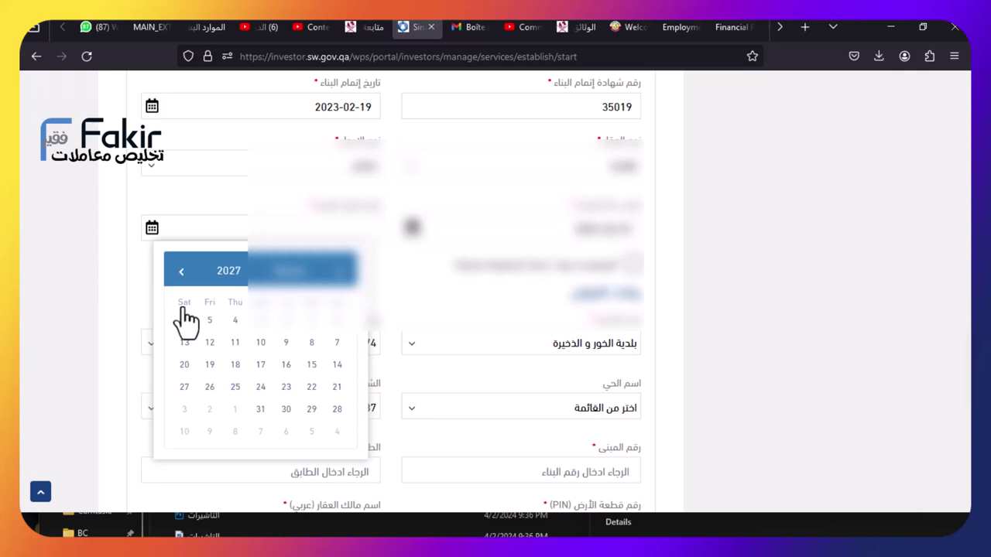
{"action": "left_click", "coordinate": [284, 408]}
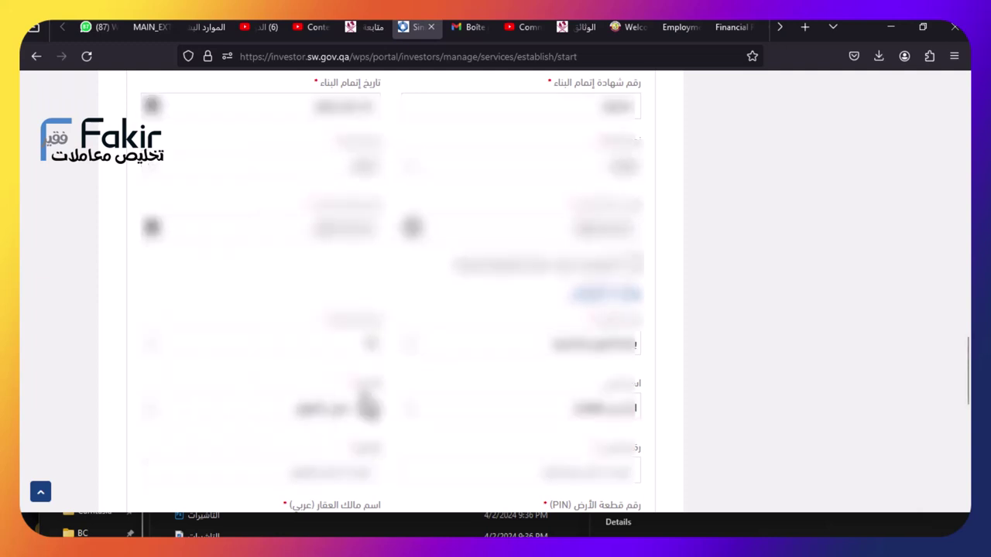
Choose the district name and enter building number 30
{"action": "scroll", "coordinate": [555, 313], "scroll_direction": "down", "scroll_amount": 1}
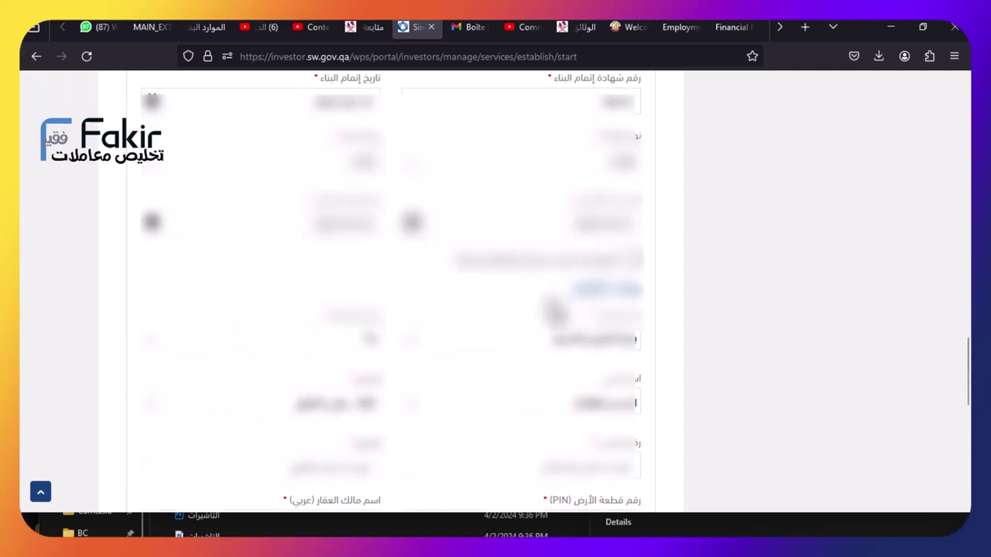
{"action": "scroll", "coordinate": [554, 313], "scroll_direction": "down", "scroll_amount": 2}
{"action": "left_click", "coordinate": [534, 283]}
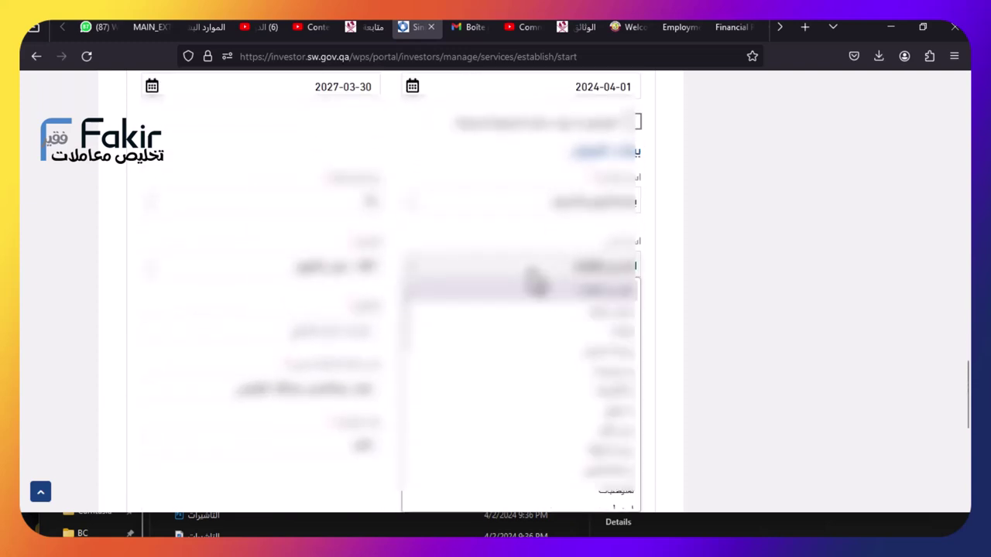
{"action": "left_click", "coordinate": [554, 253]}
{"action": "scroll", "coordinate": [464, 247], "scroll_direction": "down", "scroll_amount": 2}
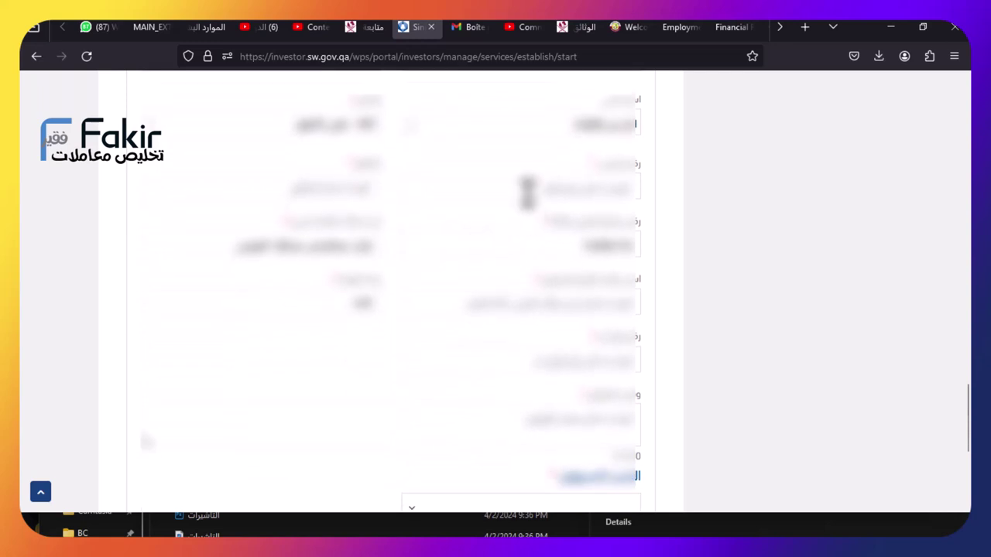
{"action": "left_click", "coordinate": [529, 190]}
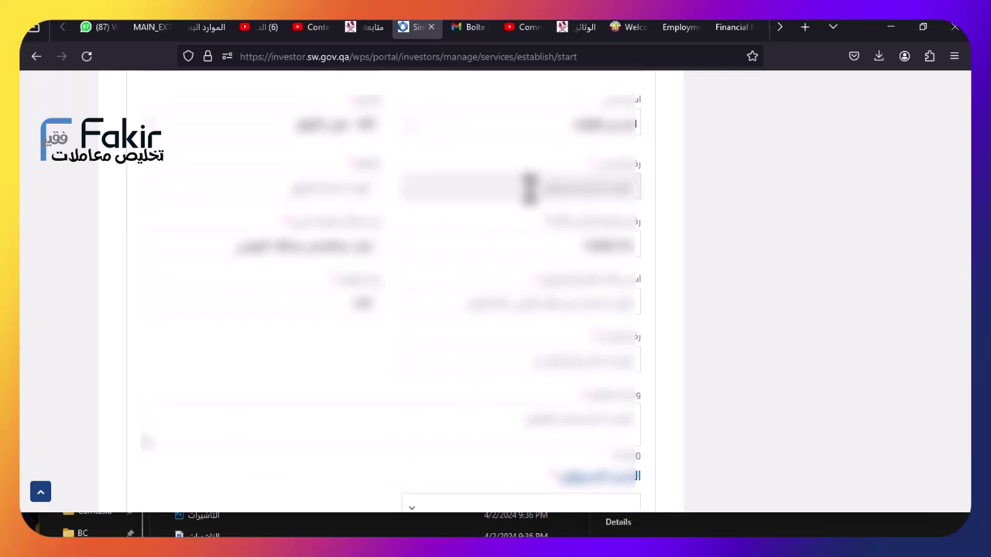
{"action": "type", "text": "30"}
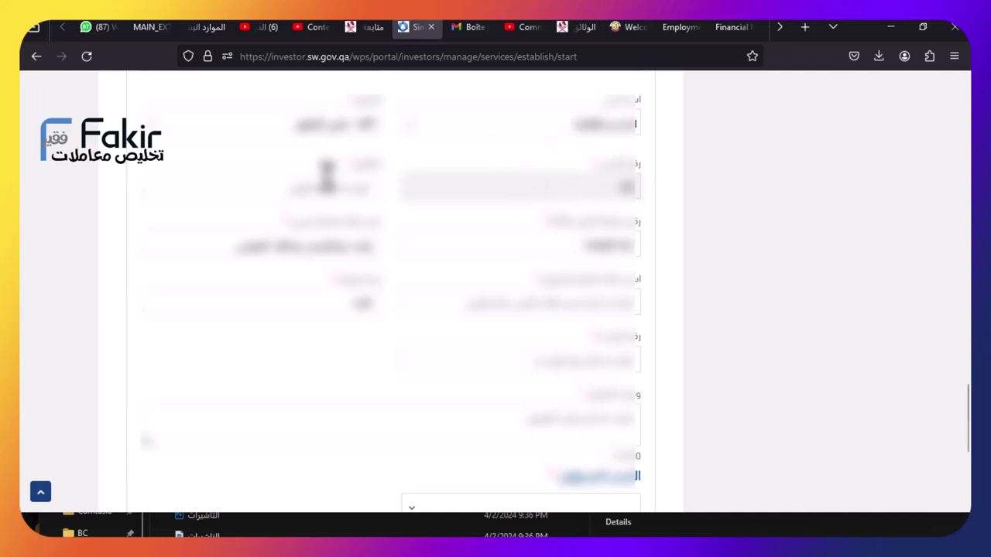
{"action": "left_click", "coordinate": [326, 179]}
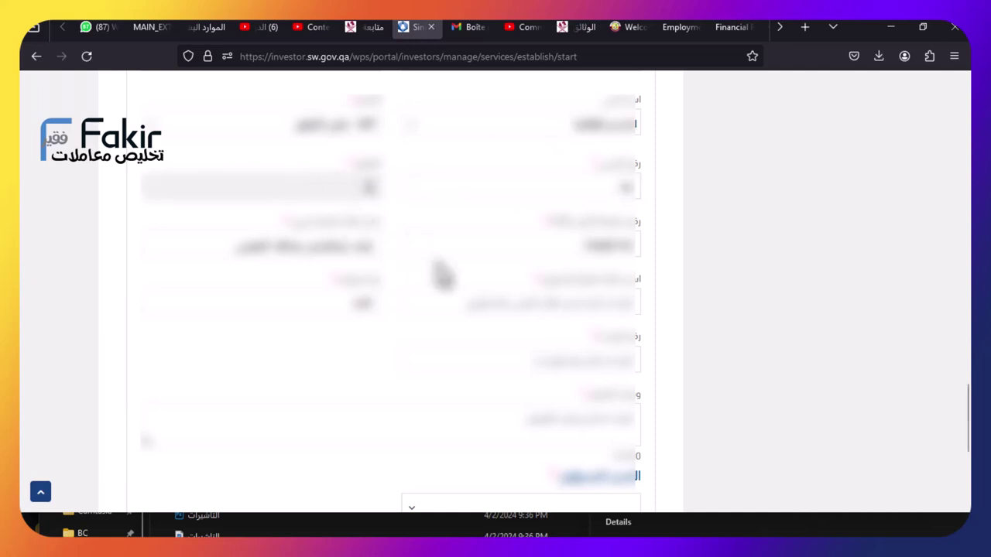
Enter the 14-digit reference number and an amount of 100000, clearing the next field
{"action": "left_click", "coordinate": [462, 304]}
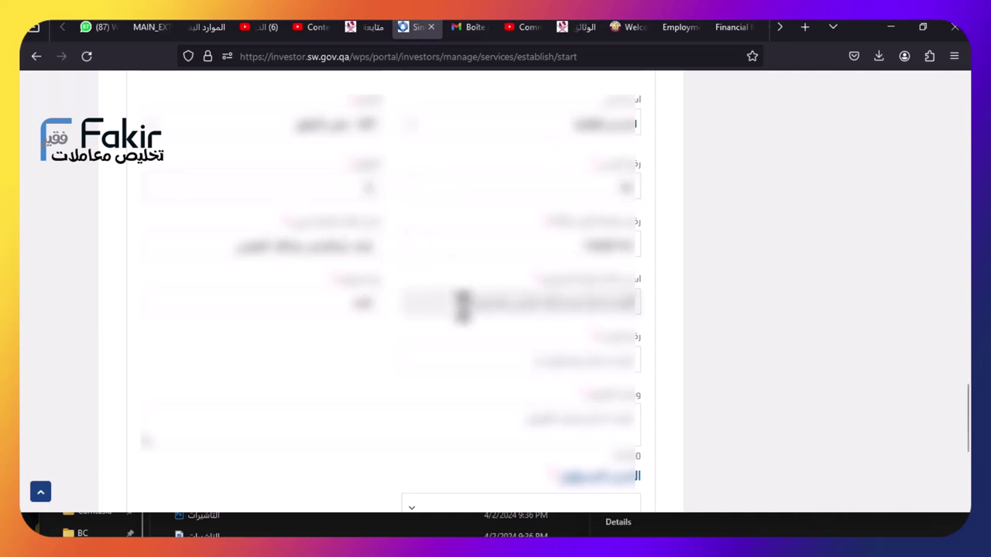
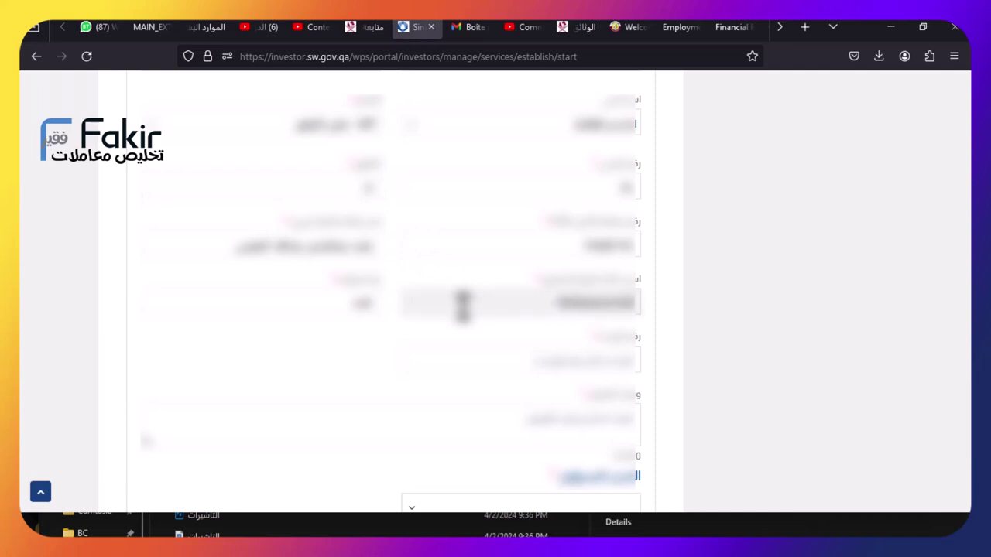
{"action": "left_click", "coordinate": [299, 301]}
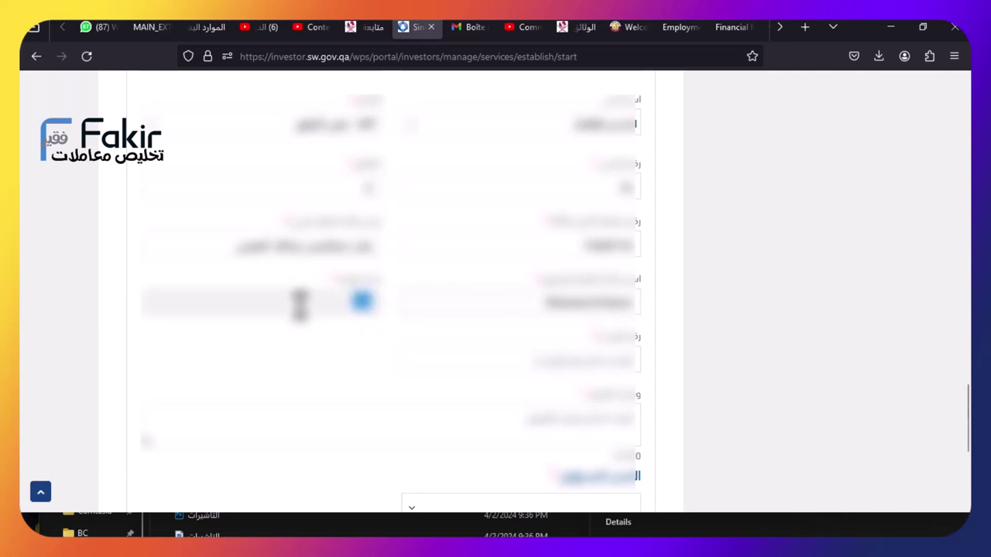
{"action": "left_click", "coordinate": [298, 300]}
{"action": "type", "text": "100000"}
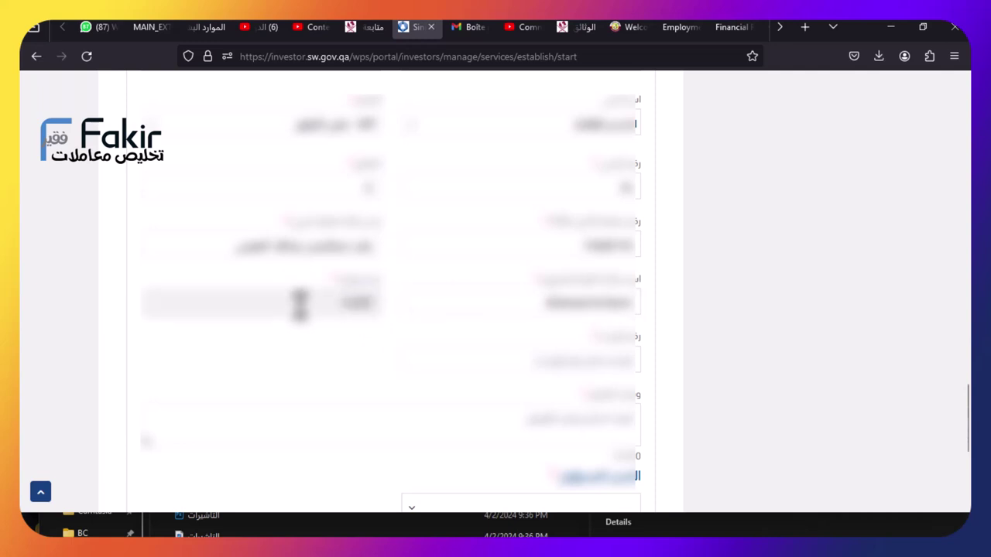
{"action": "left_click", "coordinate": [525, 361]}
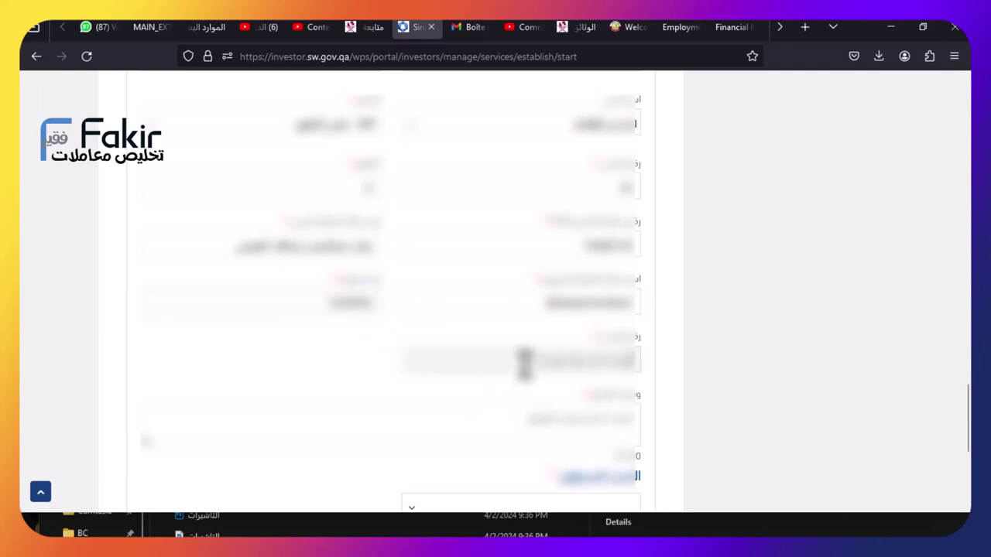
{"action": "key", "text": "ctrl+a"}
{"action": "key", "text": "BackSpace"}
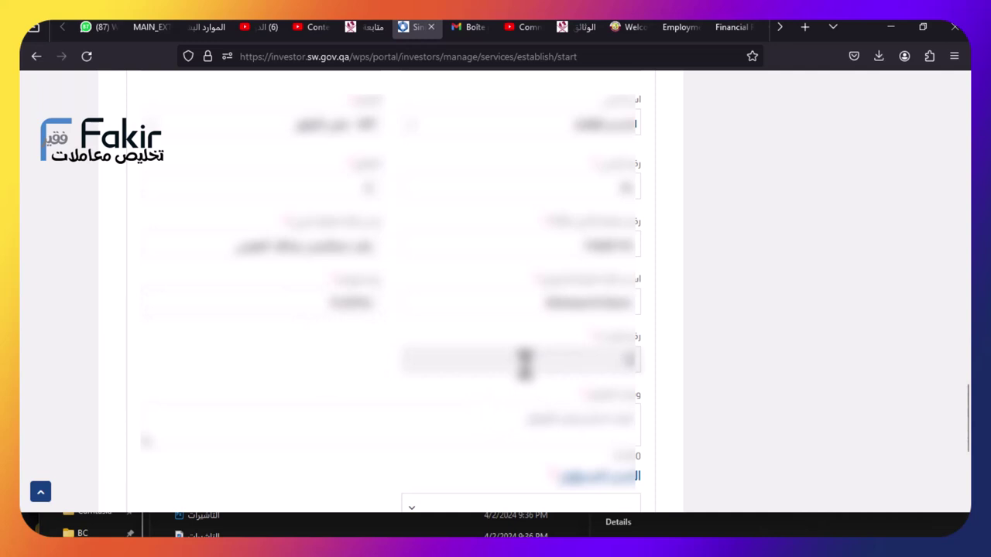
{"action": "scroll", "coordinate": [525, 360], "scroll_direction": "down", "scroll_amount": 1}
{"action": "left_click", "coordinate": [568, 347]}
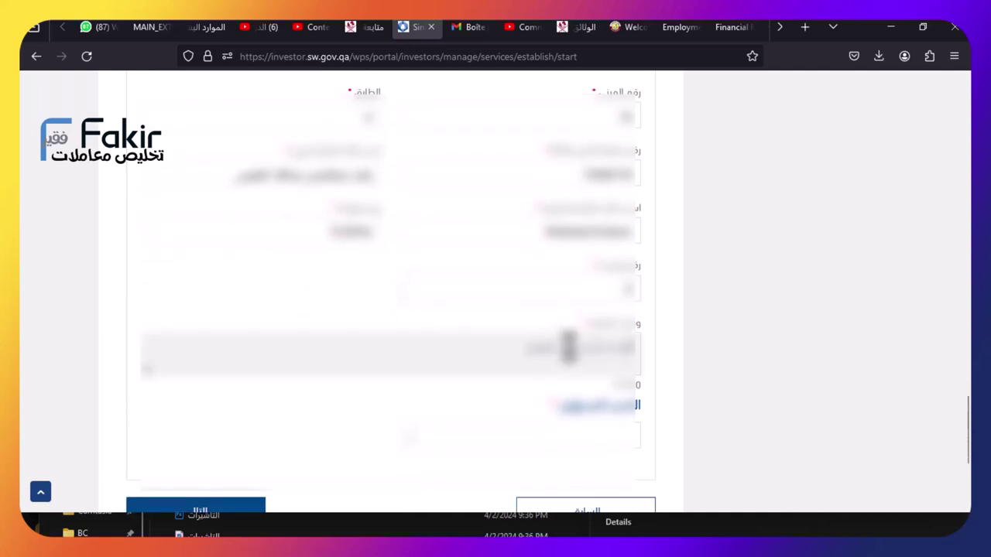
{"action": "key", "text": "ctrl+a"}
{"action": "key", "text": "BackSpace"}
{"action": "type", "text": "100"}
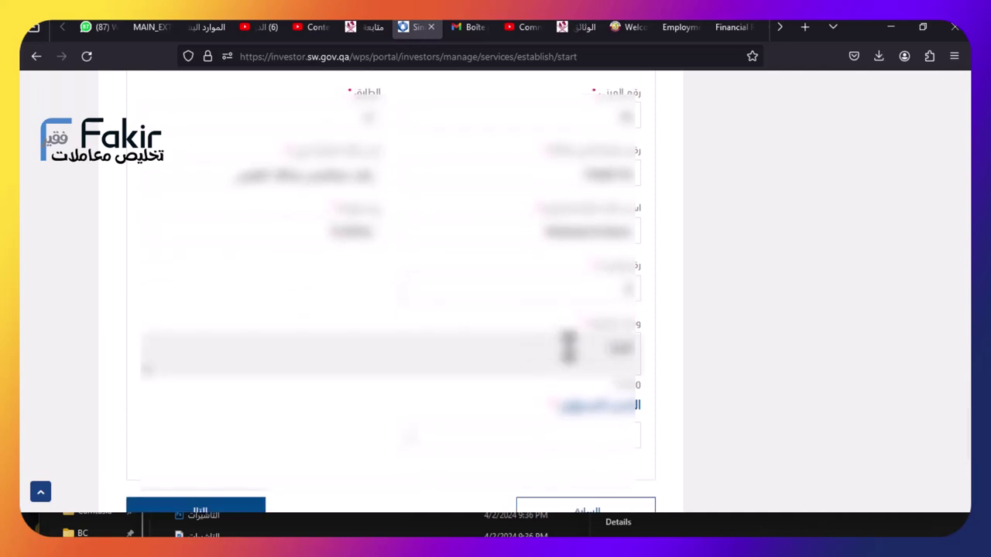
{"action": "type", "text": "00000"}
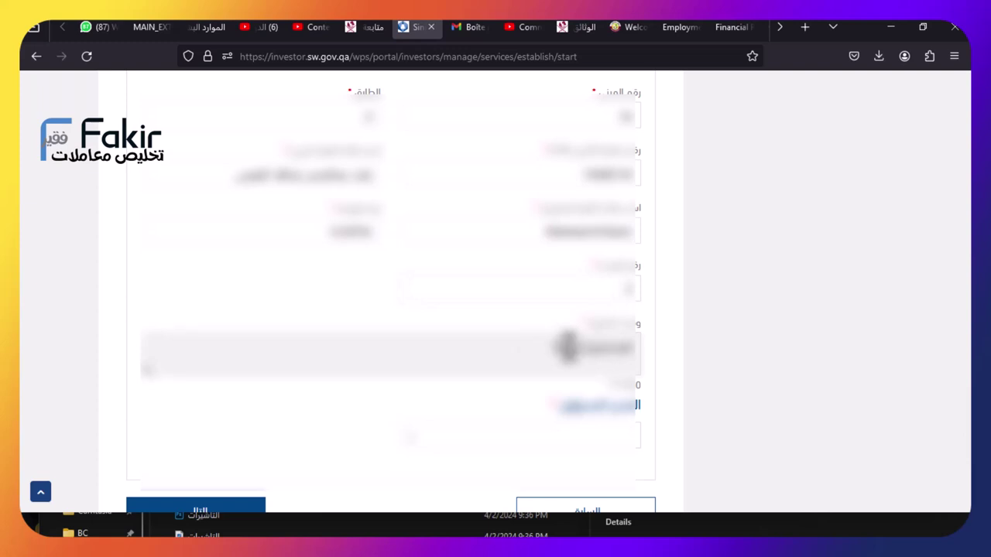
{"action": "type", "text": "00"}
{"action": "scroll", "coordinate": [542, 356], "scroll_direction": "down", "scroll_amount": 2}
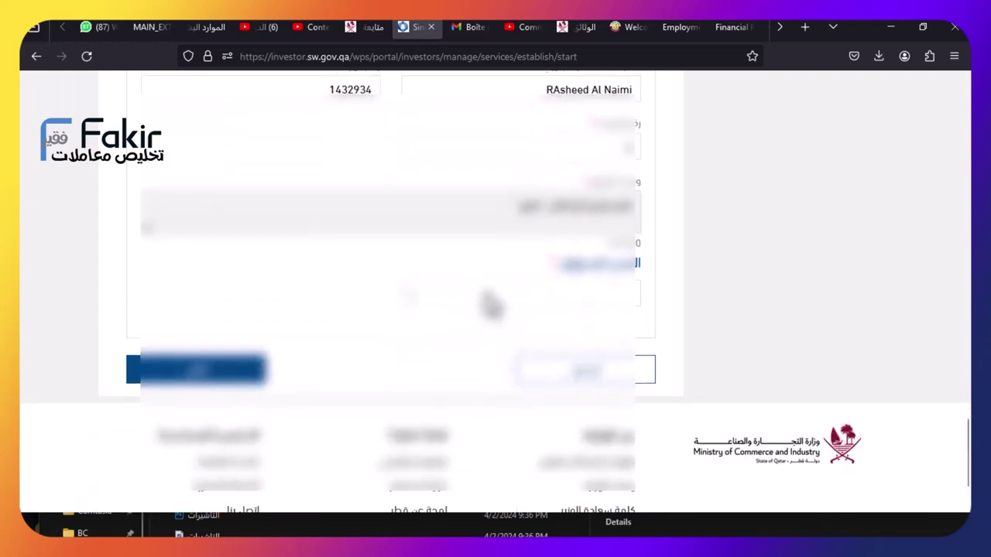
{"action": "scroll", "coordinate": [774, 325], "scroll_direction": "down", "scroll_amount": 2}
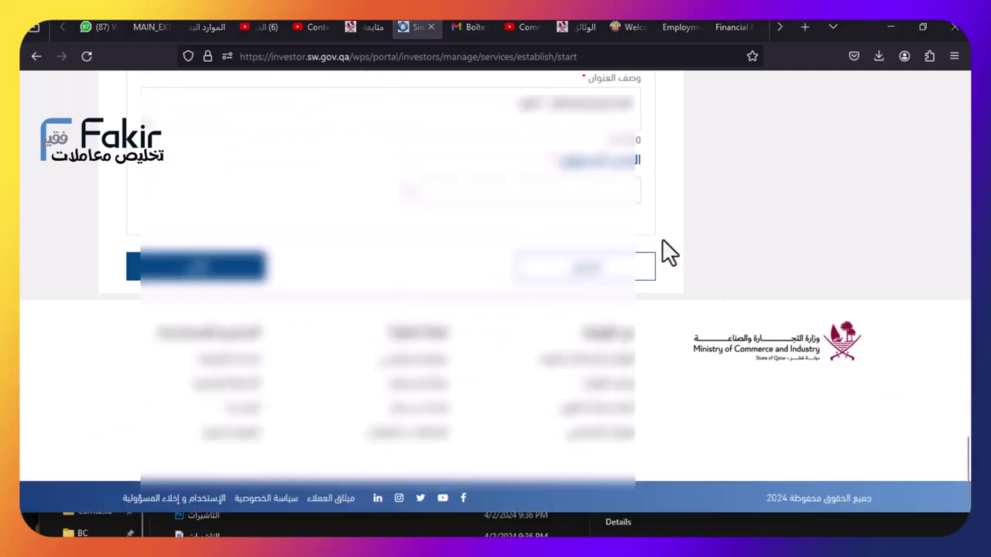
Choose the dropdown options revealing personal data and enter the contact's ID number
{"action": "left_click", "coordinate": [547, 200]}
{"action": "left_click", "coordinate": [546, 245]}
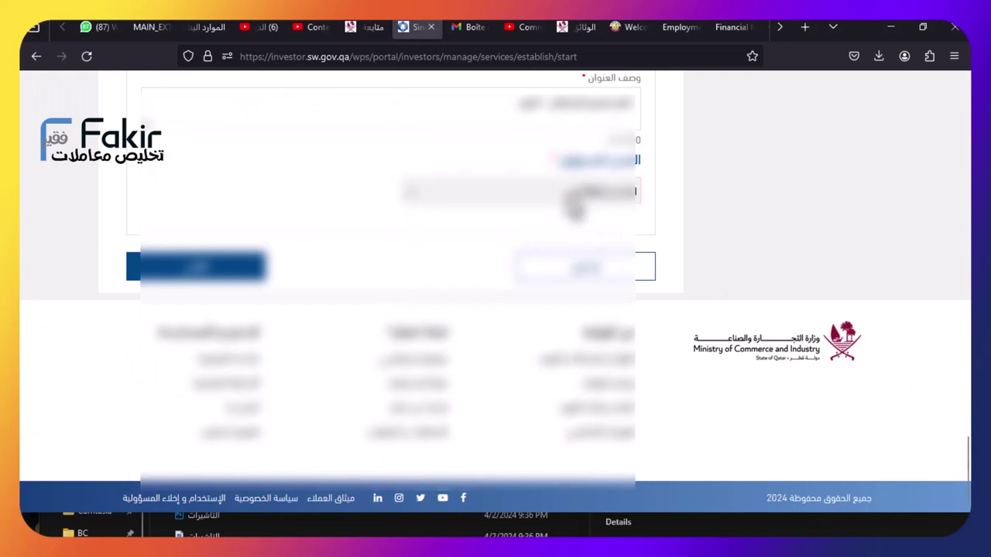
{"action": "left_click", "coordinate": [580, 199]}
{"action": "left_click", "coordinate": [570, 246]}
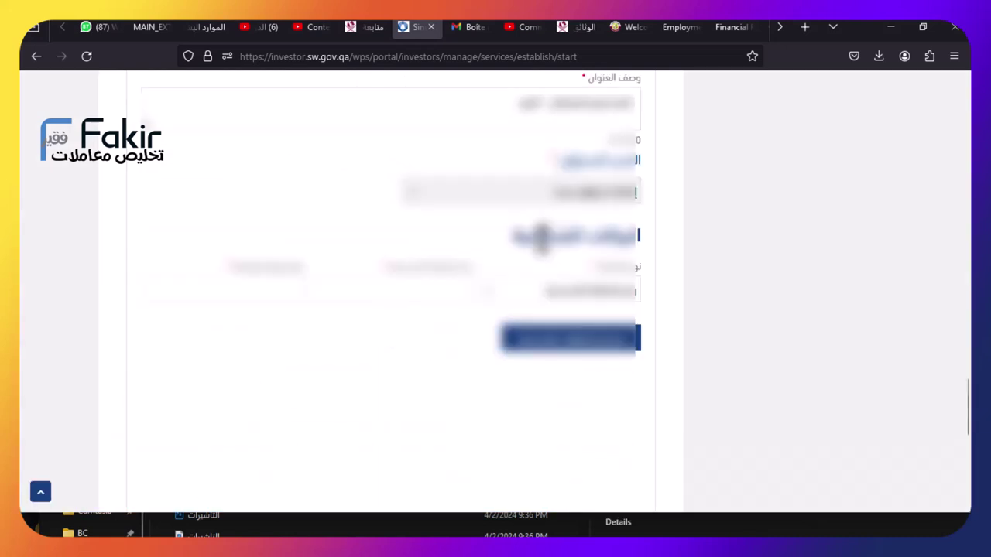
{"action": "left_click", "coordinate": [433, 294]}
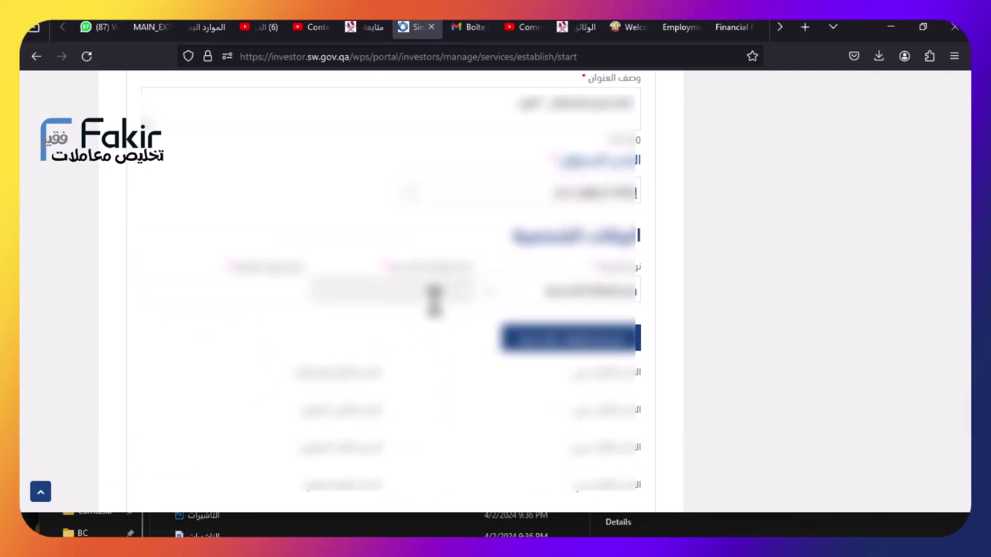
{"action": "type", "text": "10000"}
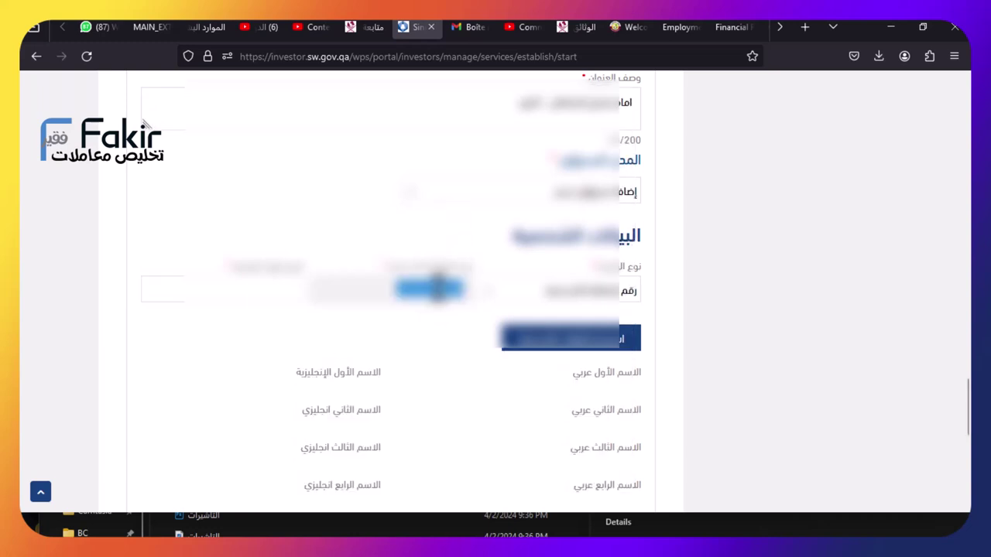
Set the ID expiry date in August 2025 and continue to the next step
{"action": "left_click", "coordinate": [288, 298]}
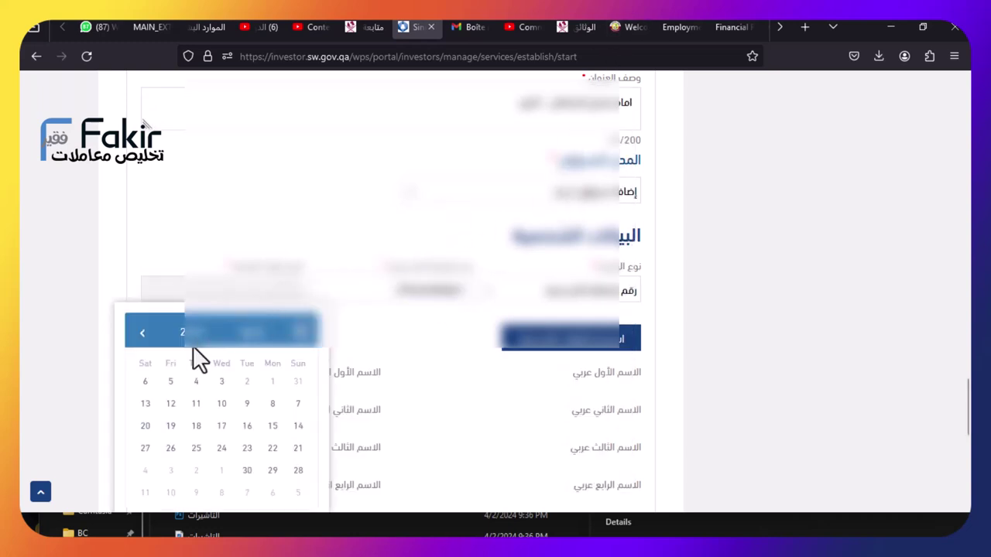
{"action": "left_click", "coordinate": [185, 334]}
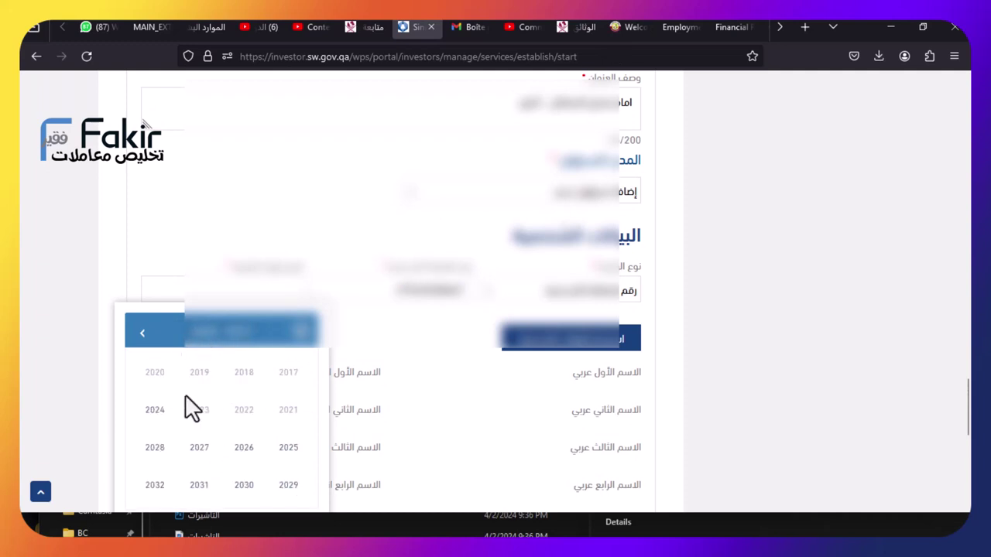
{"action": "left_click", "coordinate": [285, 449]}
{"action": "left_click", "coordinate": [213, 455]}
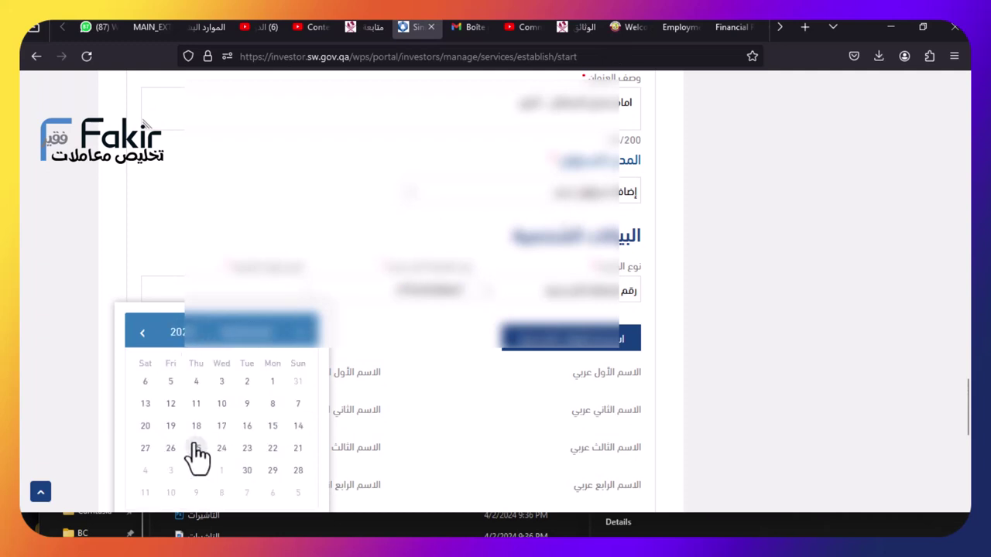
{"action": "left_click", "coordinate": [261, 421]}
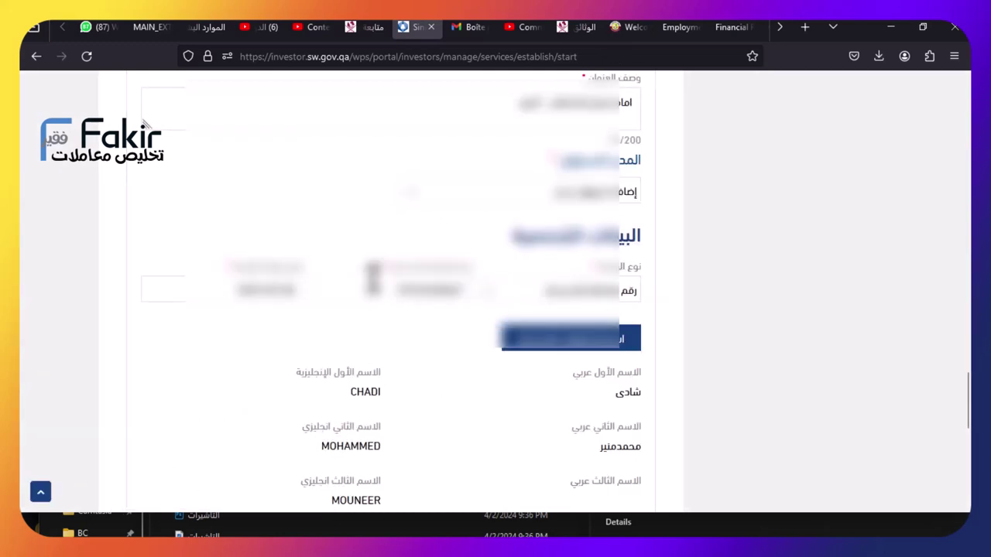
{"action": "scroll", "coordinate": [464, 214], "scroll_direction": "down", "scroll_amount": 6}
{"action": "scroll", "coordinate": [469, 211], "scroll_direction": "down", "scroll_amount": 2}
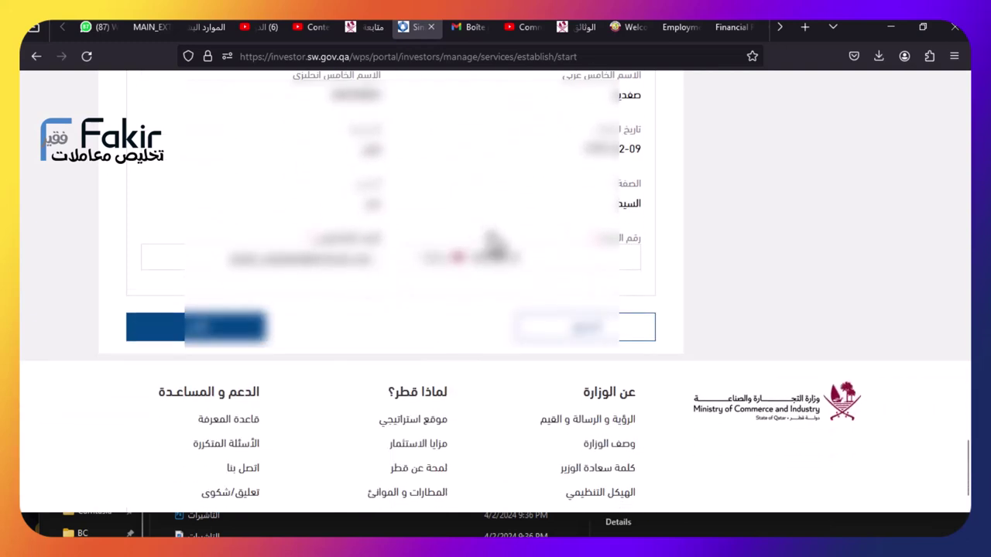
{"action": "scroll", "coordinate": [581, 332], "scroll_direction": "down", "scroll_amount": 1}
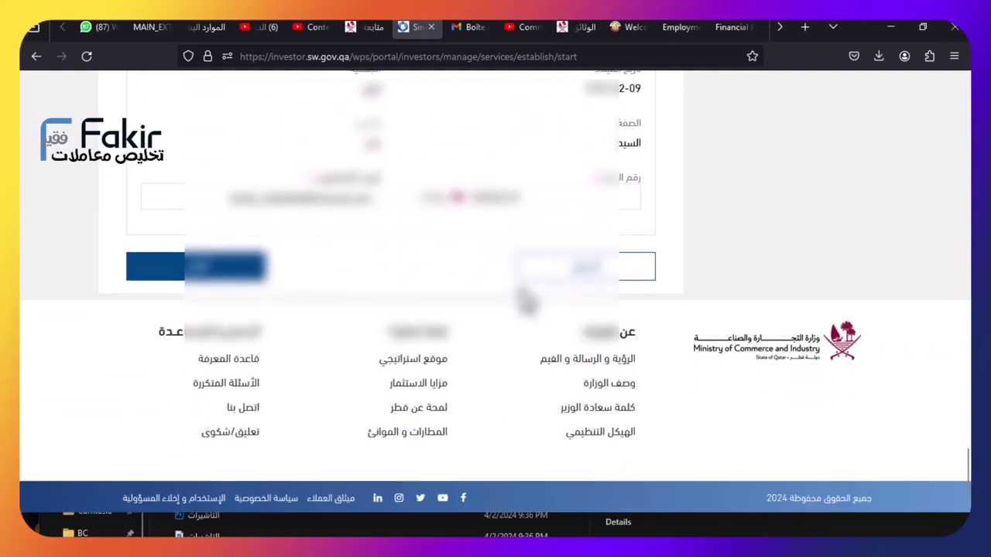
{"action": "left_click", "coordinate": [228, 273]}
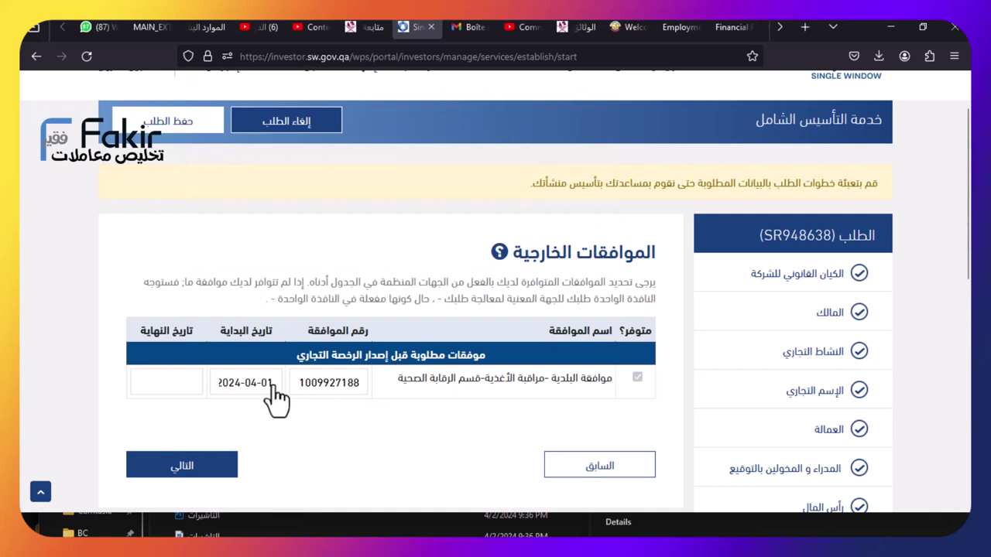
Set the health approval start date to 2024-02-14
{"action": "left_click", "coordinate": [276, 390]}
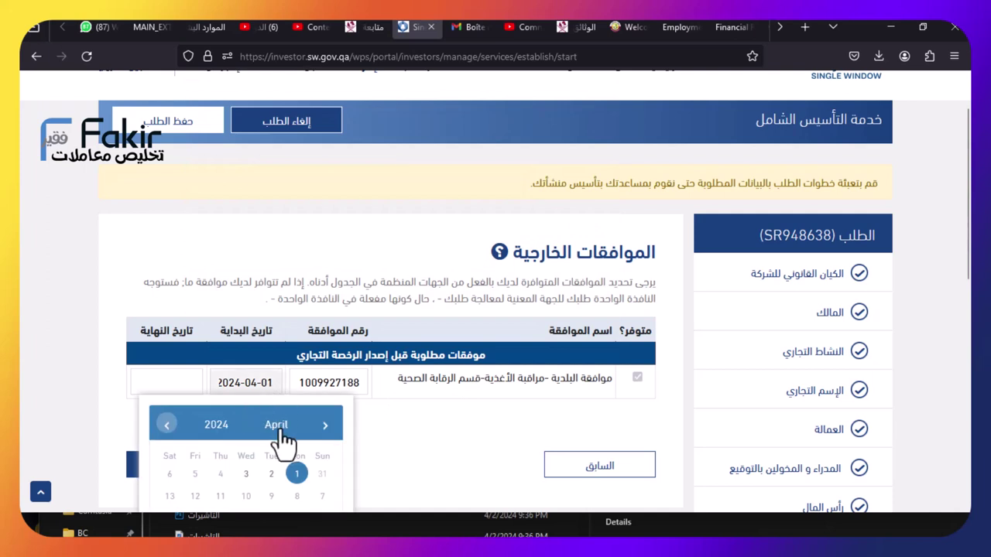
{"action": "left_click", "coordinate": [276, 425]}
{"action": "left_click", "coordinate": [259, 462]}
{"action": "scroll", "coordinate": [244, 503], "scroll_direction": "down", "scroll_amount": 2}
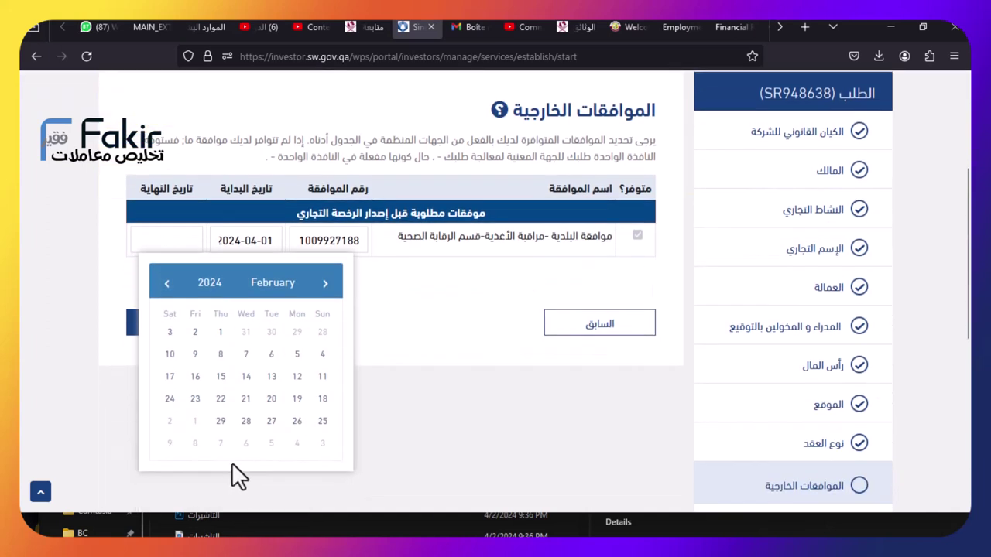
{"action": "left_click", "coordinate": [242, 379]}
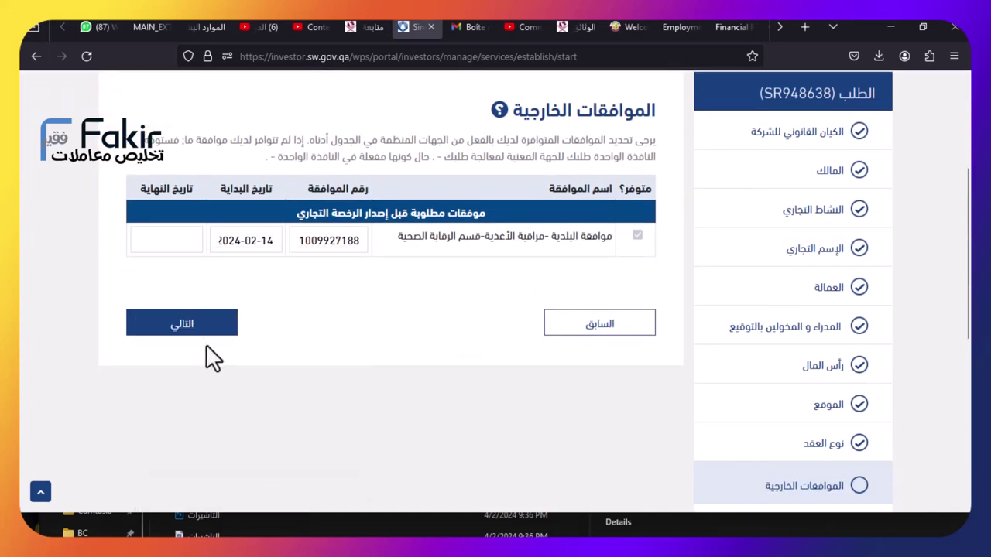
Set the approval end date to 2025-02-13 and proceed to the next step
{"action": "left_click", "coordinate": [175, 261]}
{"action": "left_click", "coordinate": [136, 282]}
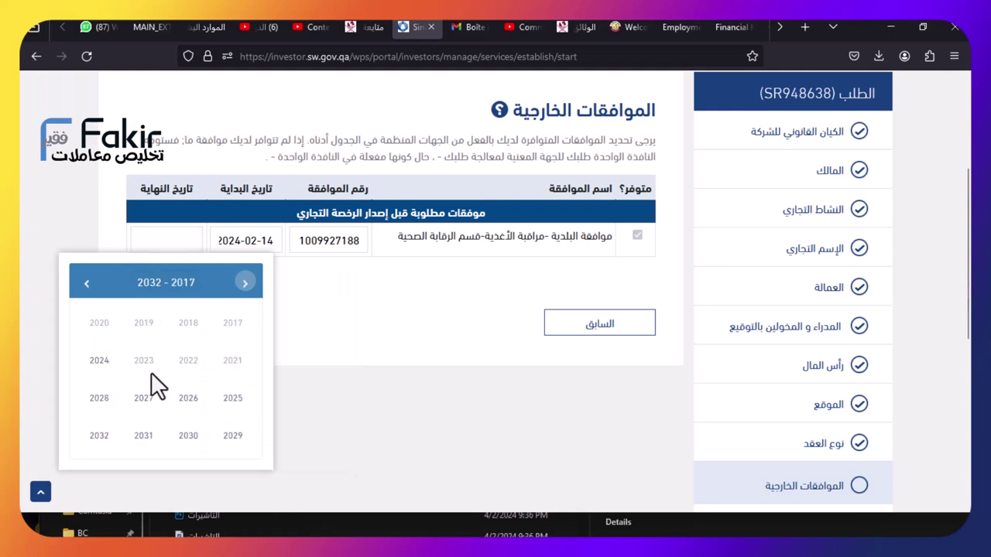
{"action": "left_click", "coordinate": [232, 399]}
{"action": "left_click", "coordinate": [193, 318]}
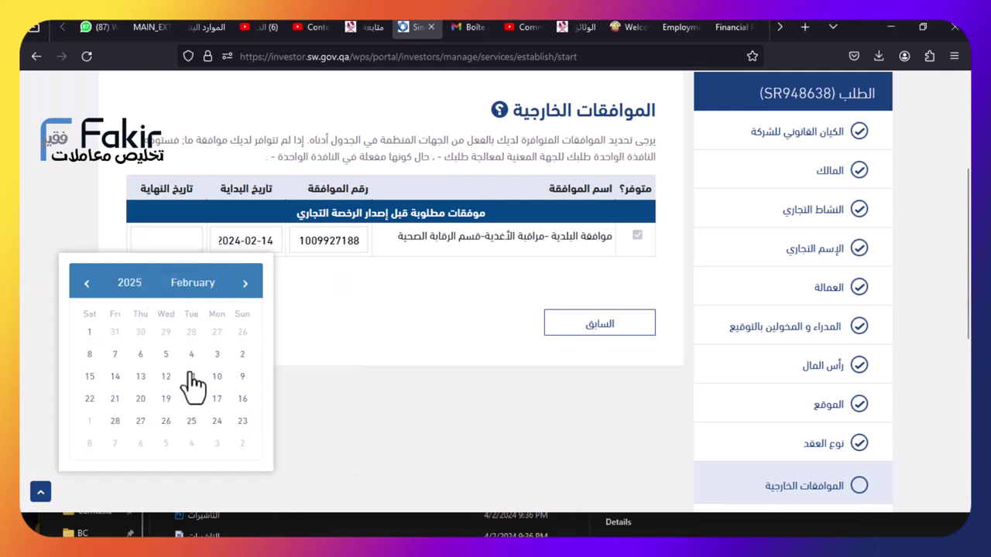
{"action": "left_click", "coordinate": [140, 377]}
{"action": "left_click", "coordinate": [206, 331]}
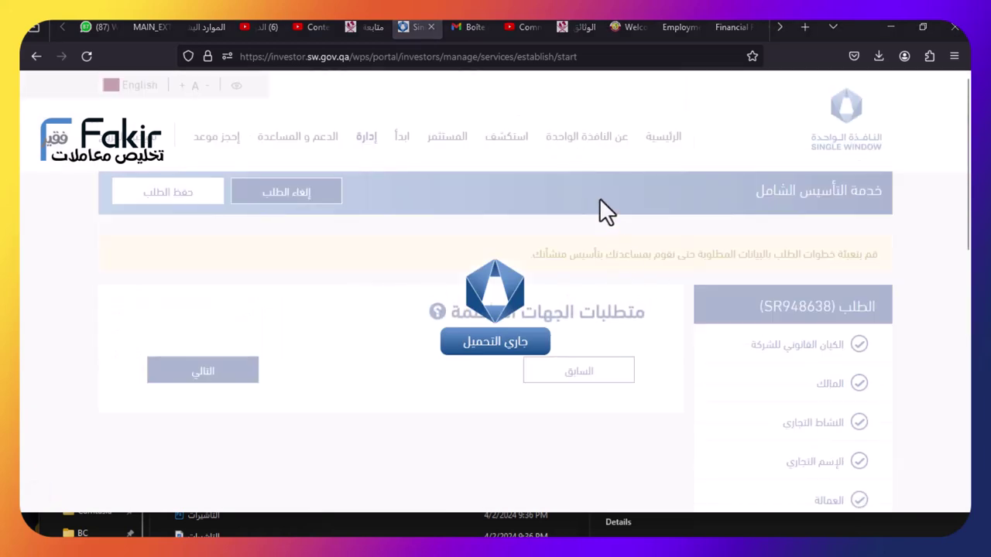
Replace the beneficial owner's ID card number and bring up the expiry-date calendar
{"action": "scroll", "coordinate": [881, 308], "scroll_direction": "down", "scroll_amount": 2}
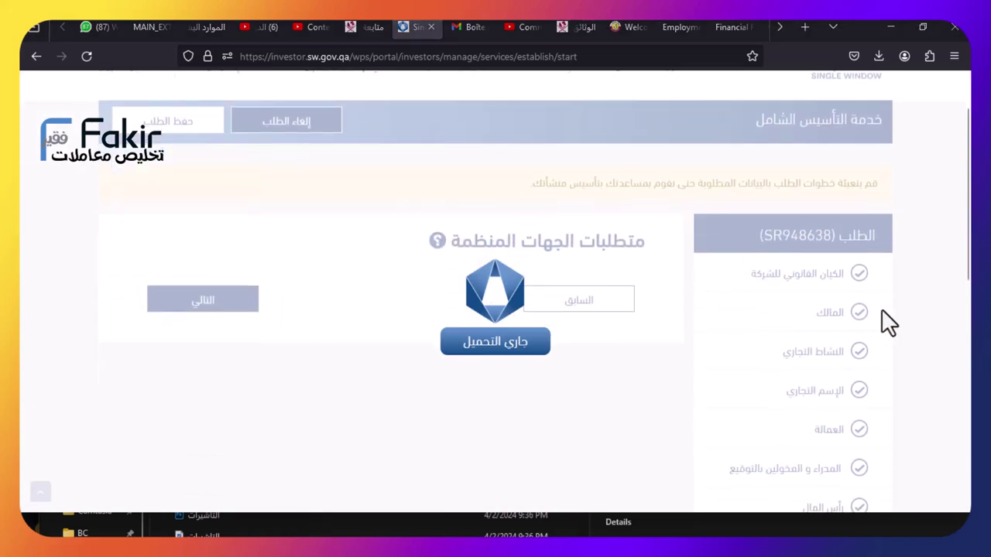
{"action": "scroll", "coordinate": [880, 310], "scroll_direction": "down", "scroll_amount": 3}
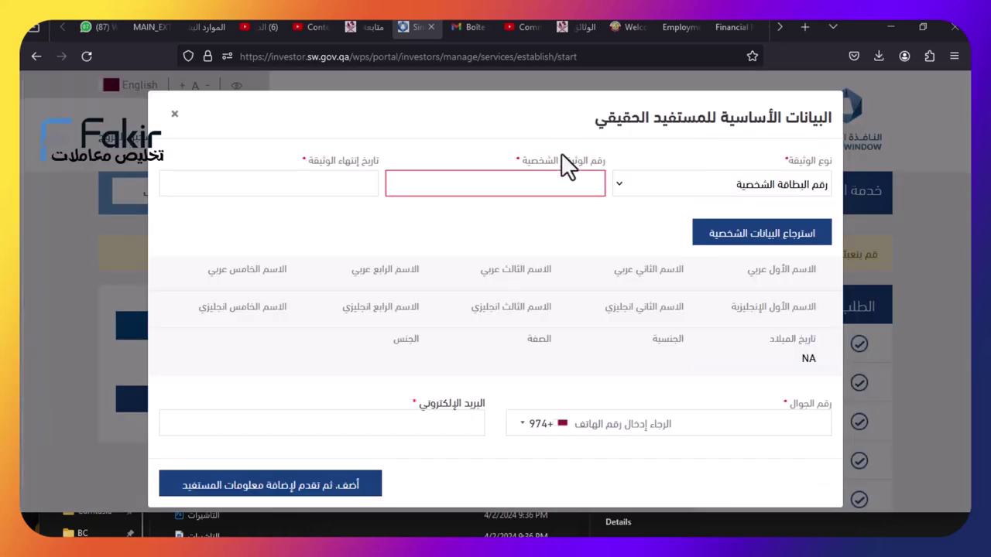
{"action": "left_click", "coordinate": [560, 183]}
{"action": "key", "text": "ctrl+v"}
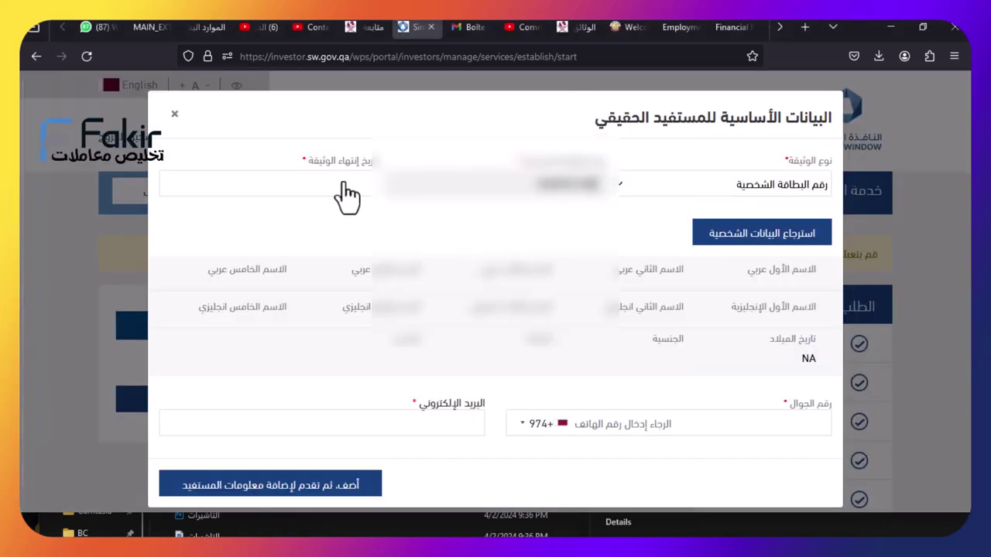
{"action": "double_click", "coordinate": [446, 182]}
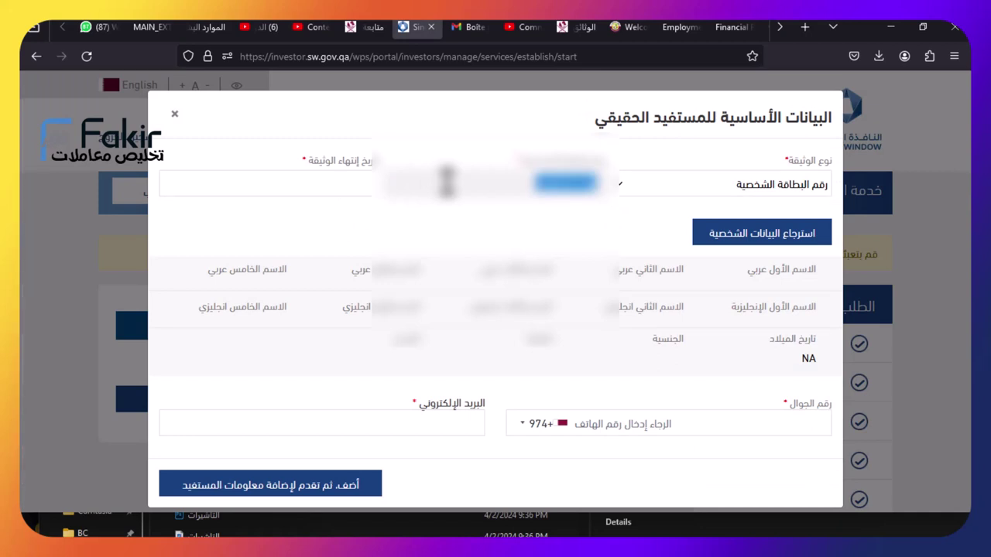
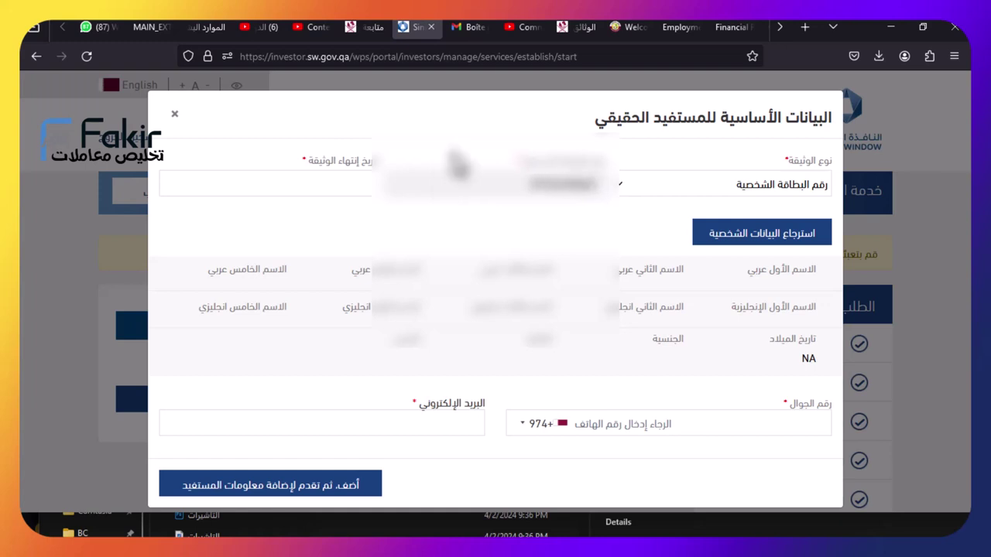
{"action": "left_click", "coordinate": [361, 190]}
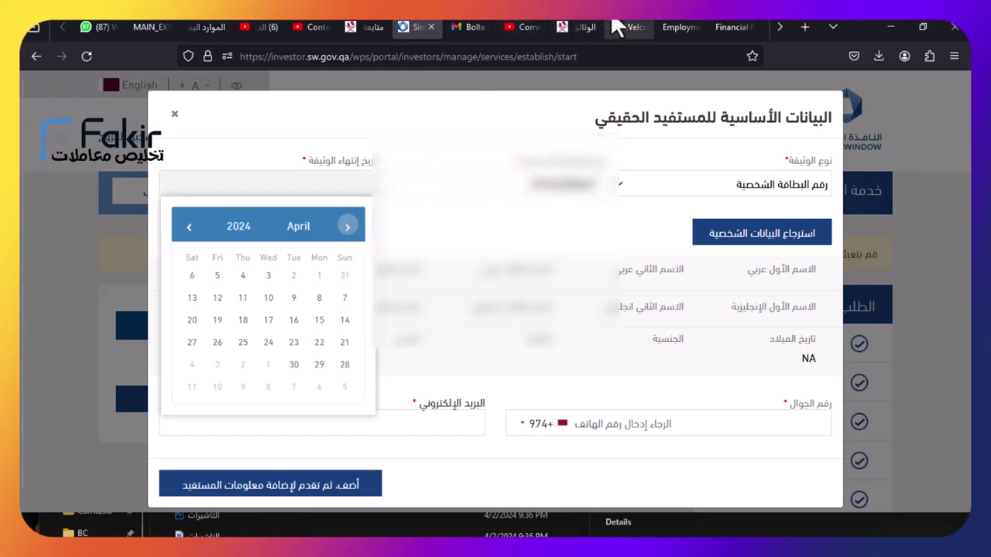